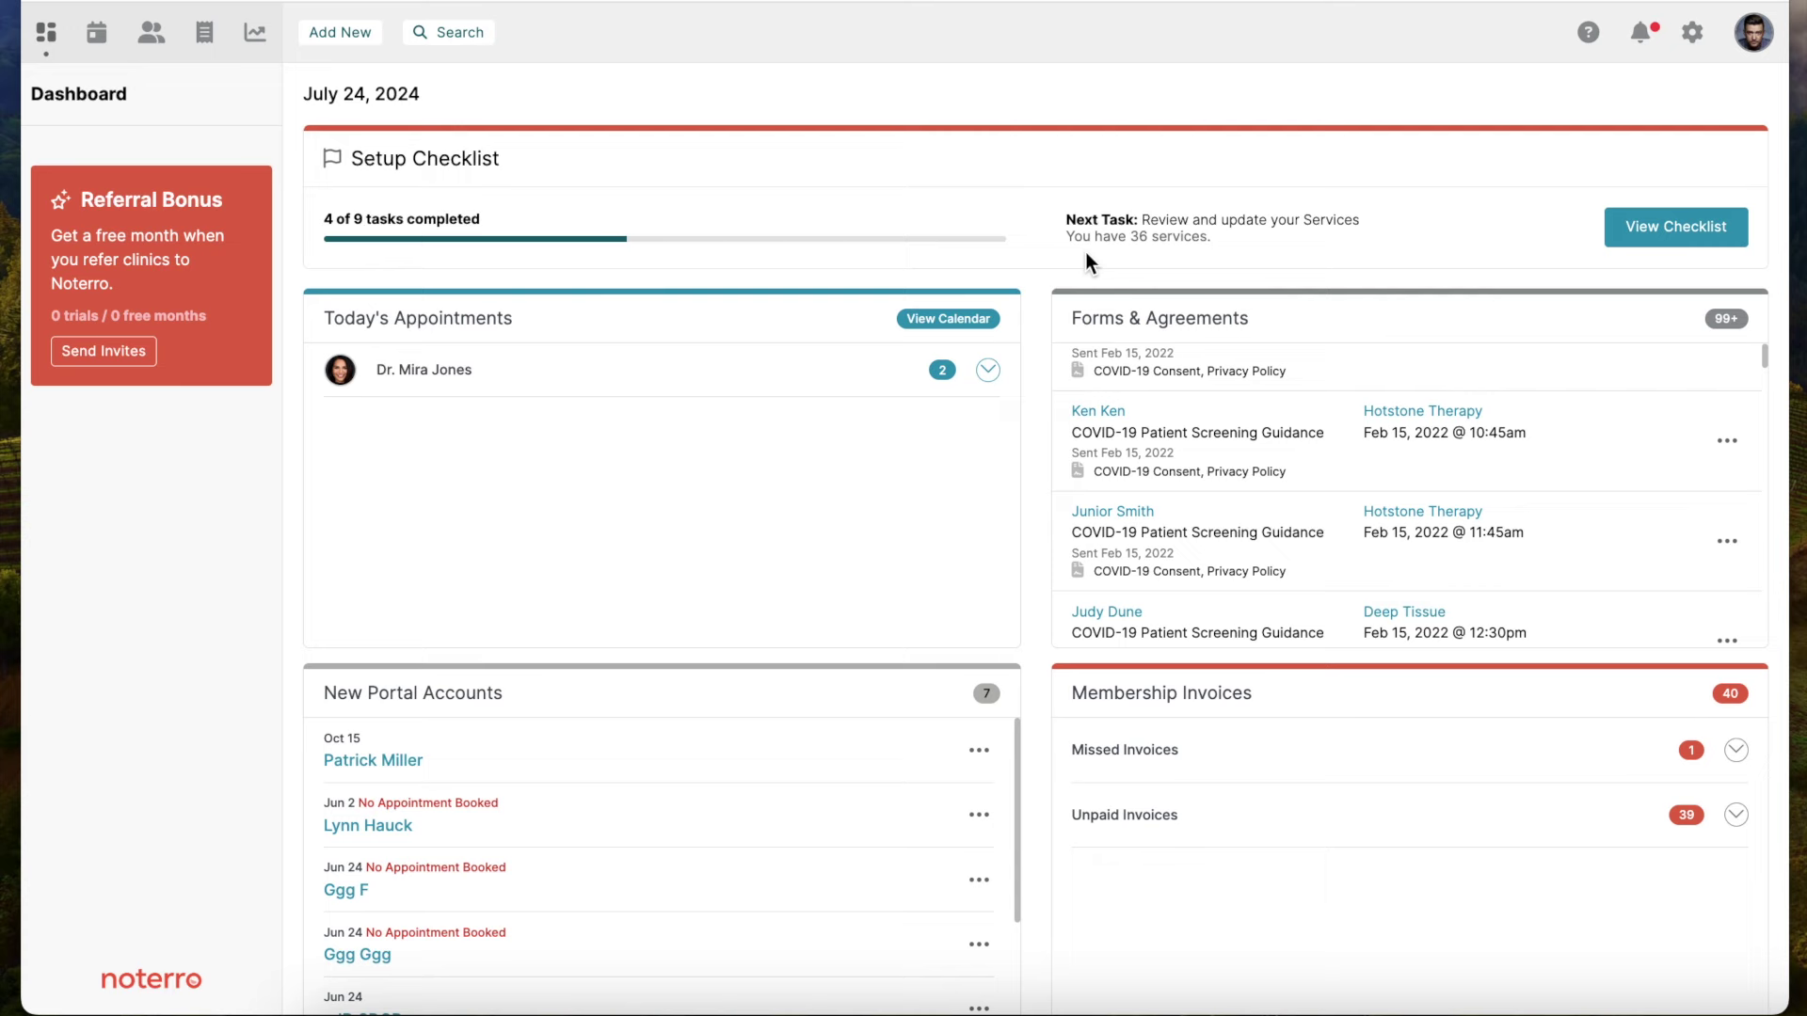
- Check the subscription's 292 Noterro Credits and next bill, then bring up the Add Credits form
click(1695, 42)
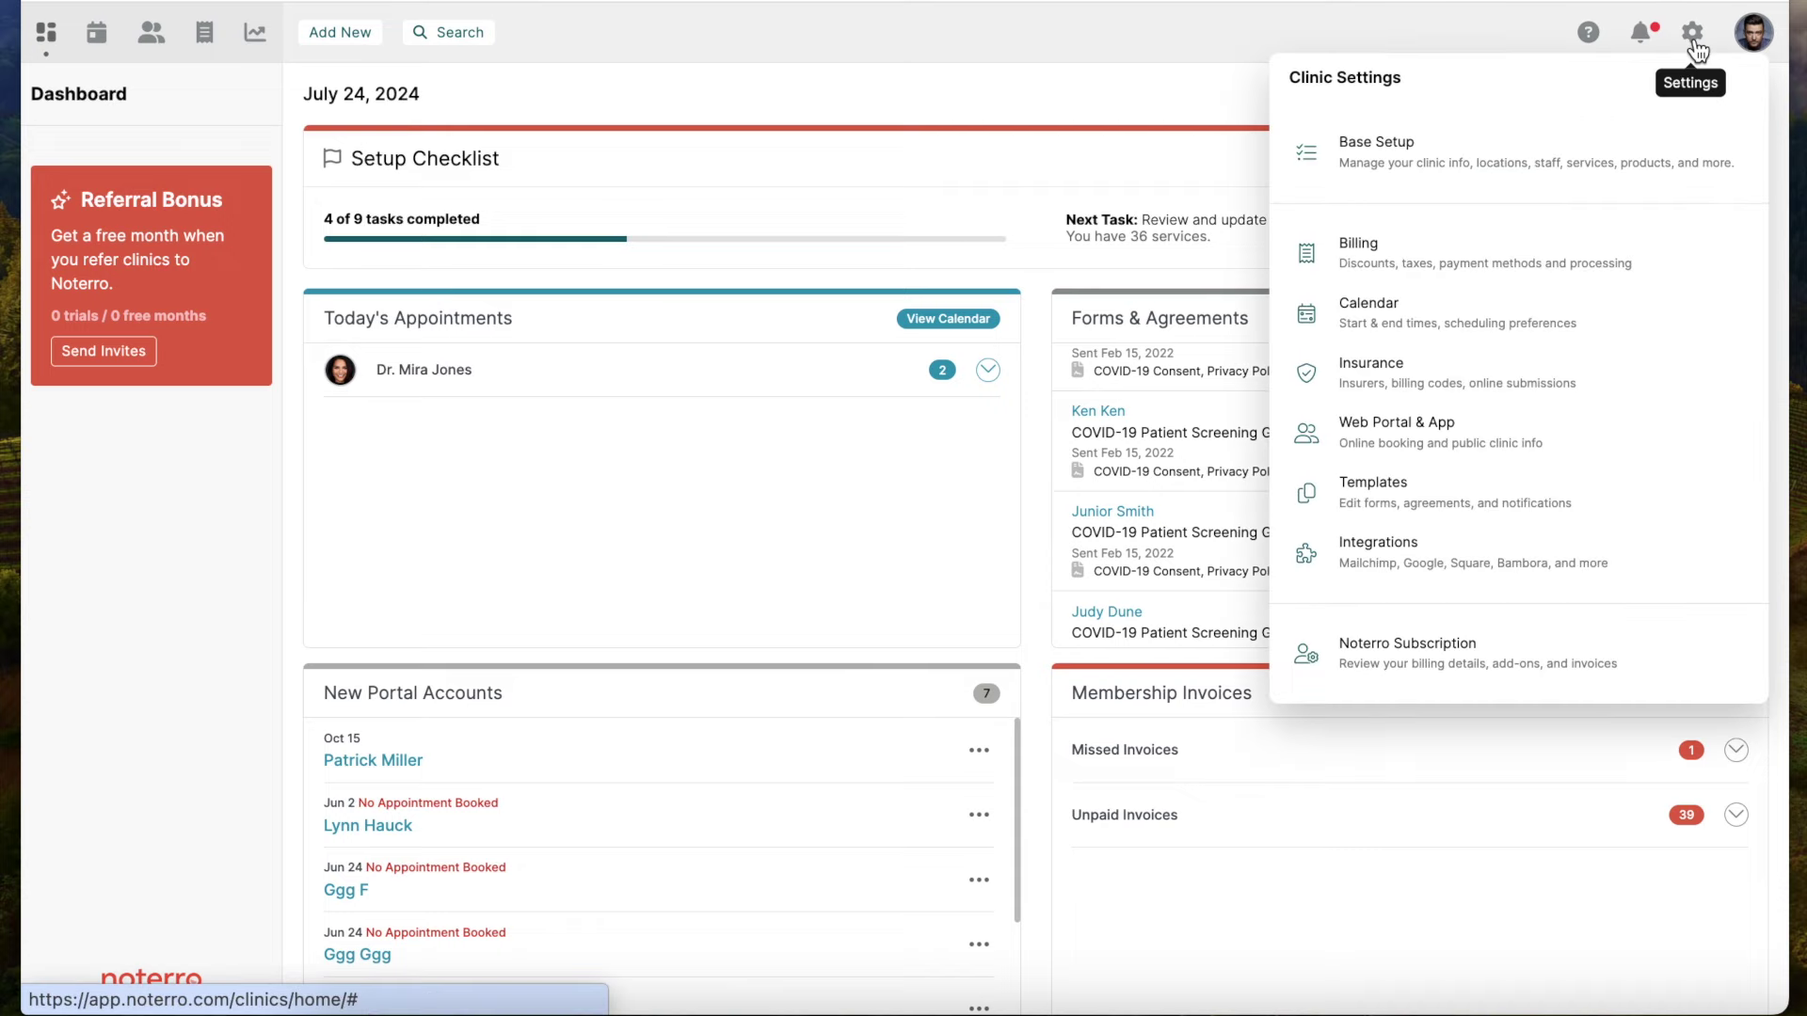
click(1394, 672)
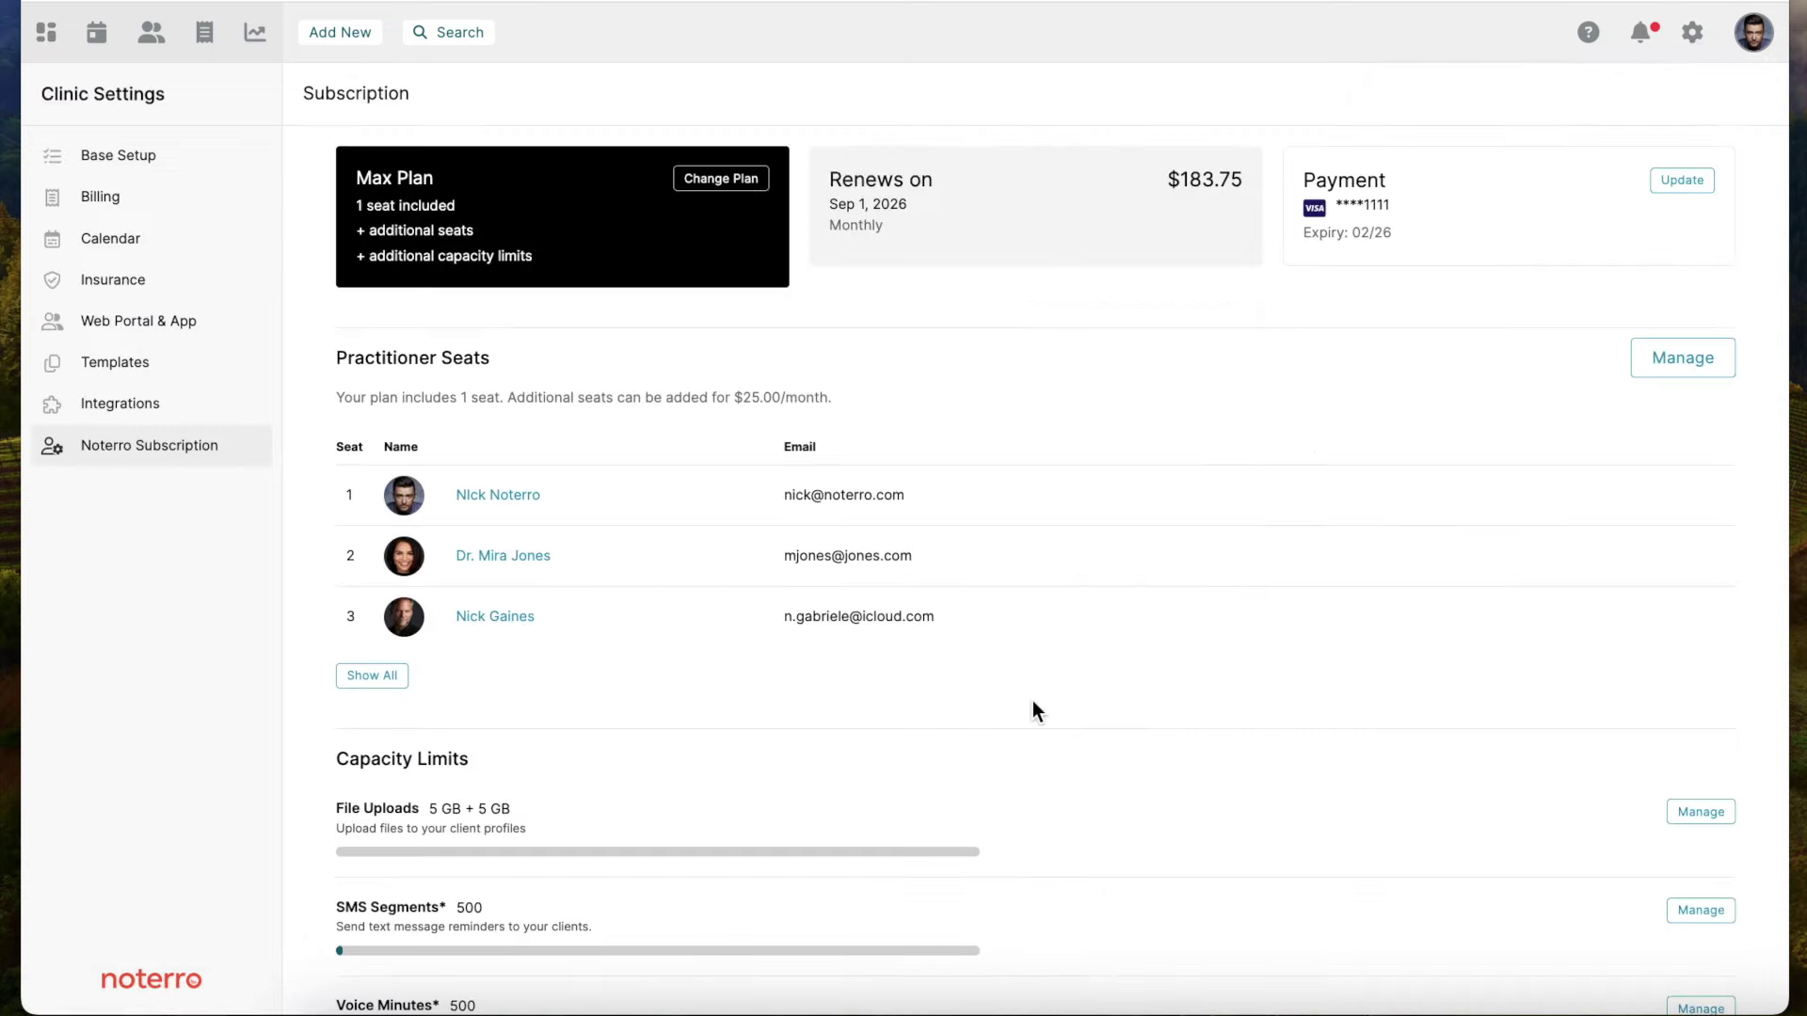
scroll(1008, 712, down, 5)
scroll(1008, 712, down, 3)
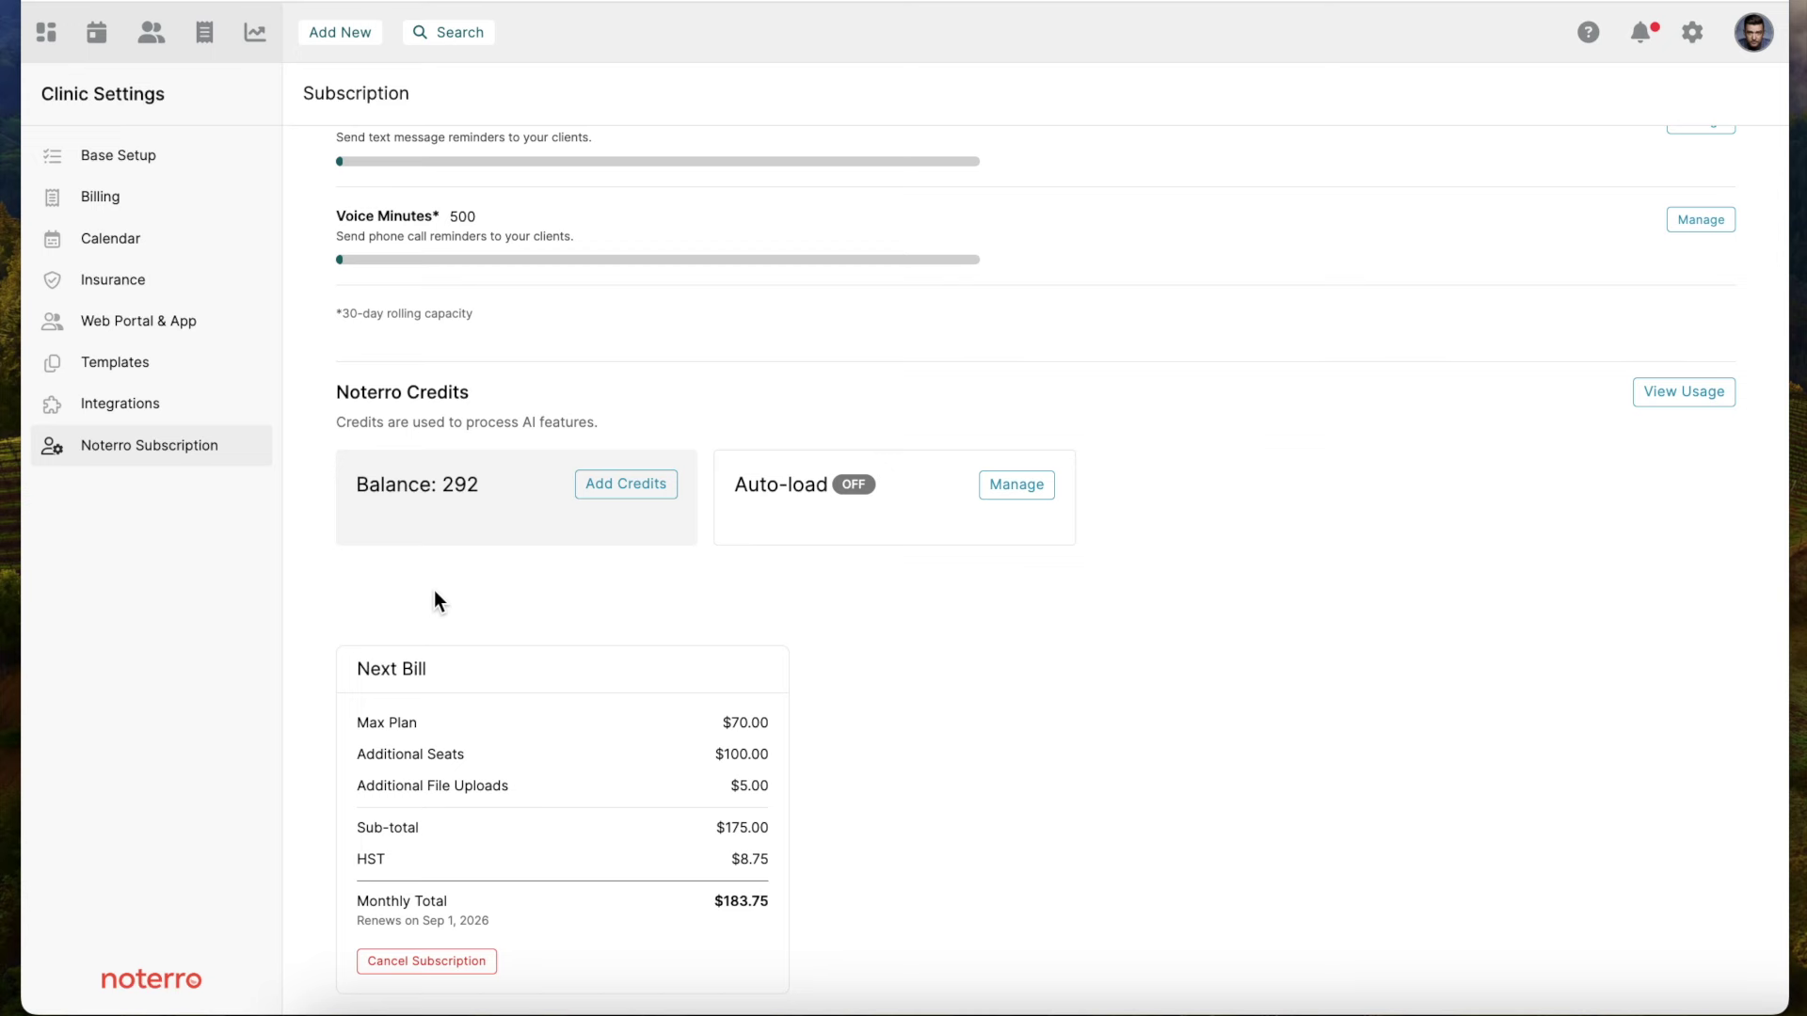
click(620, 503)
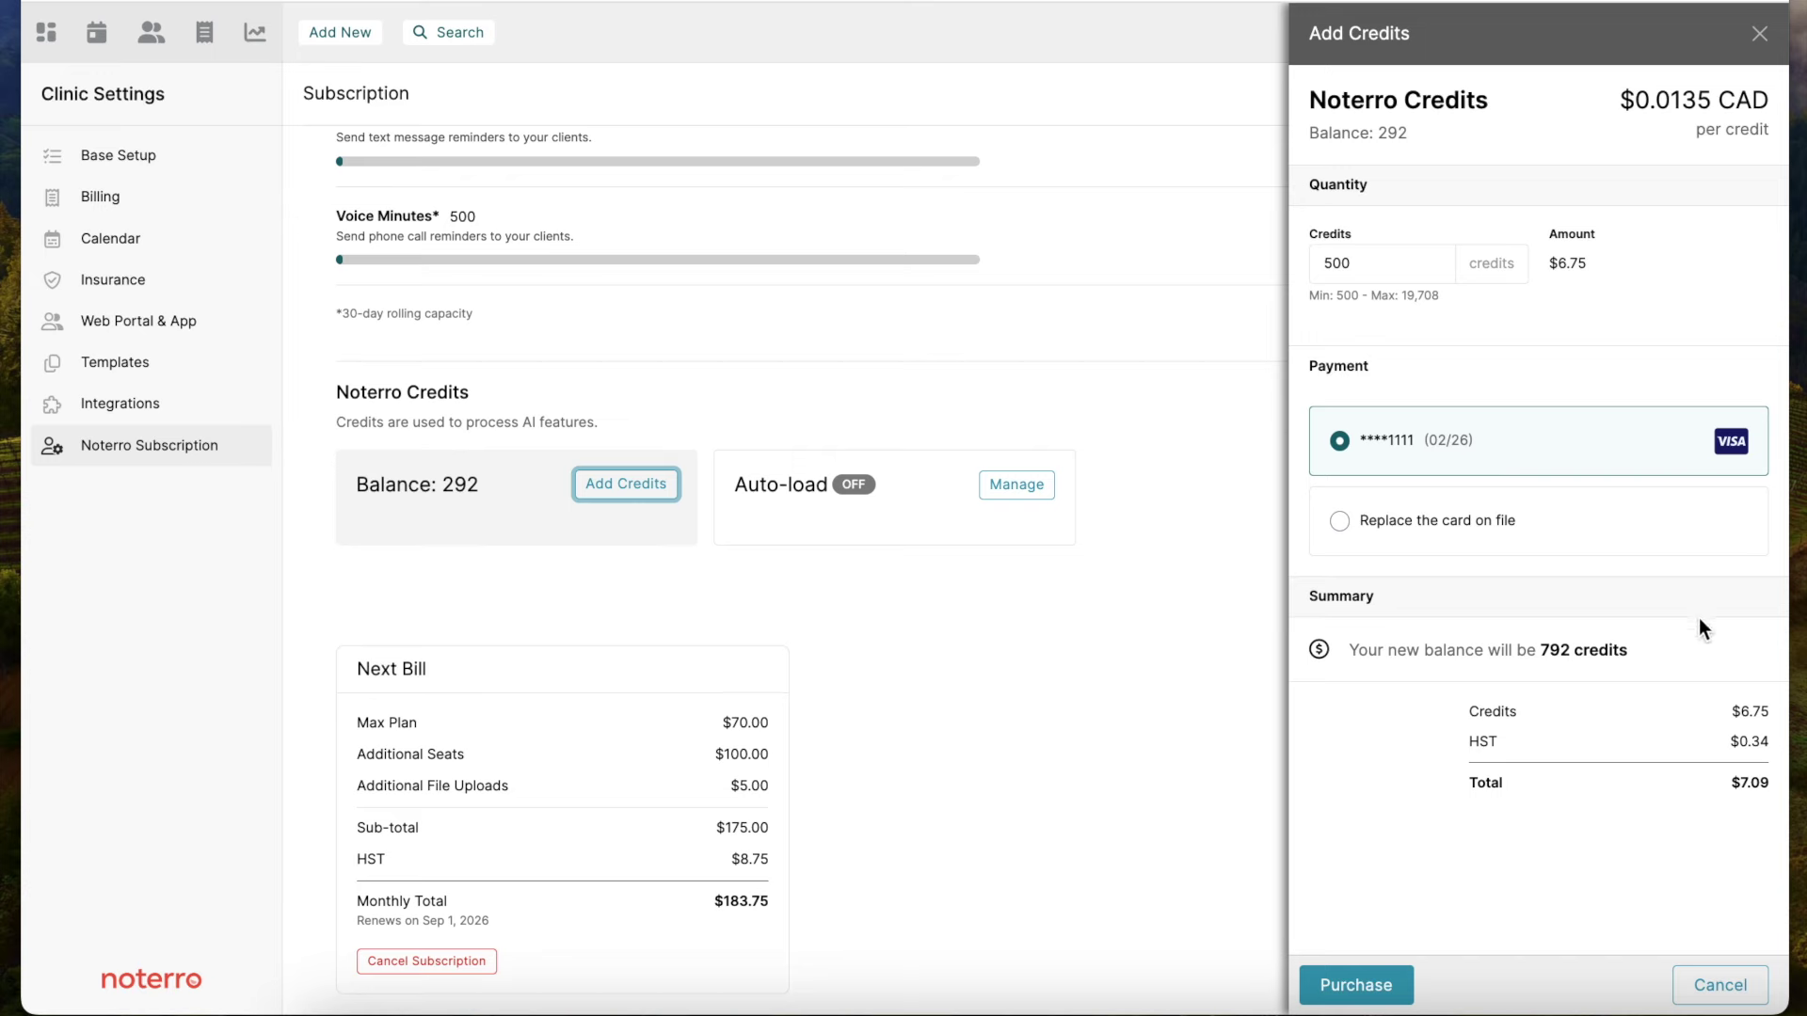
click(1760, 35)
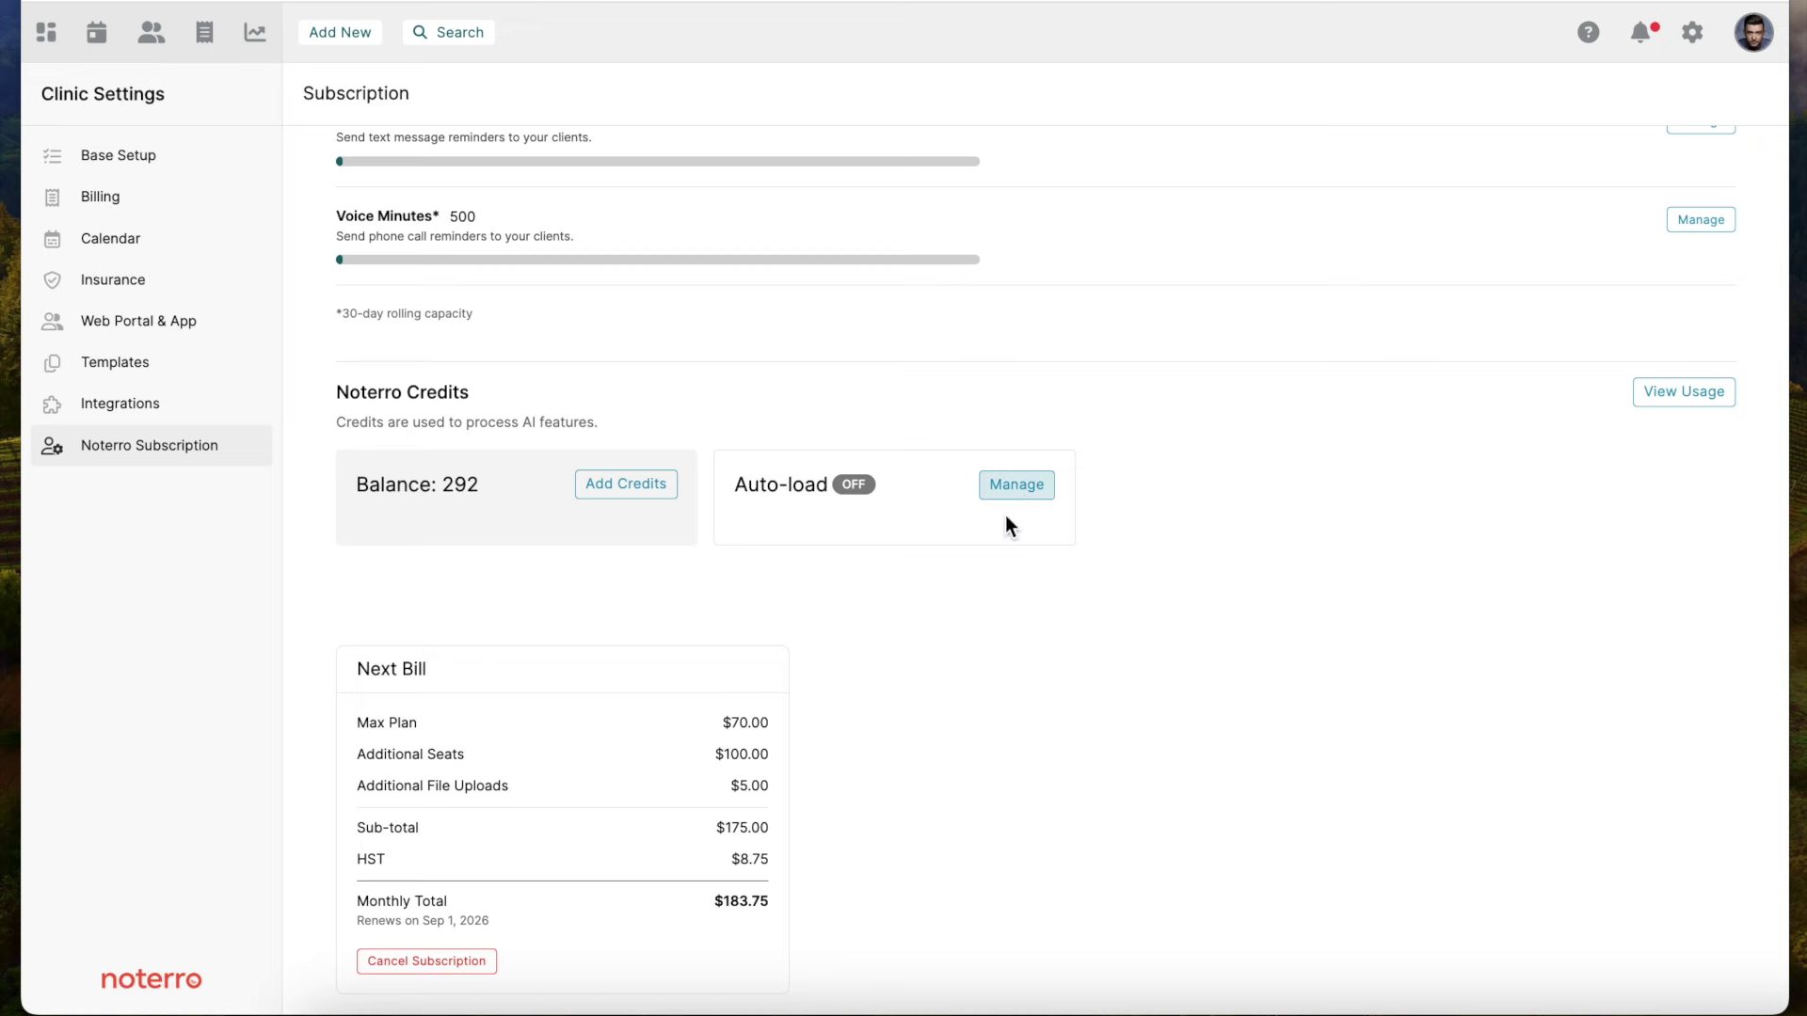
click(1026, 489)
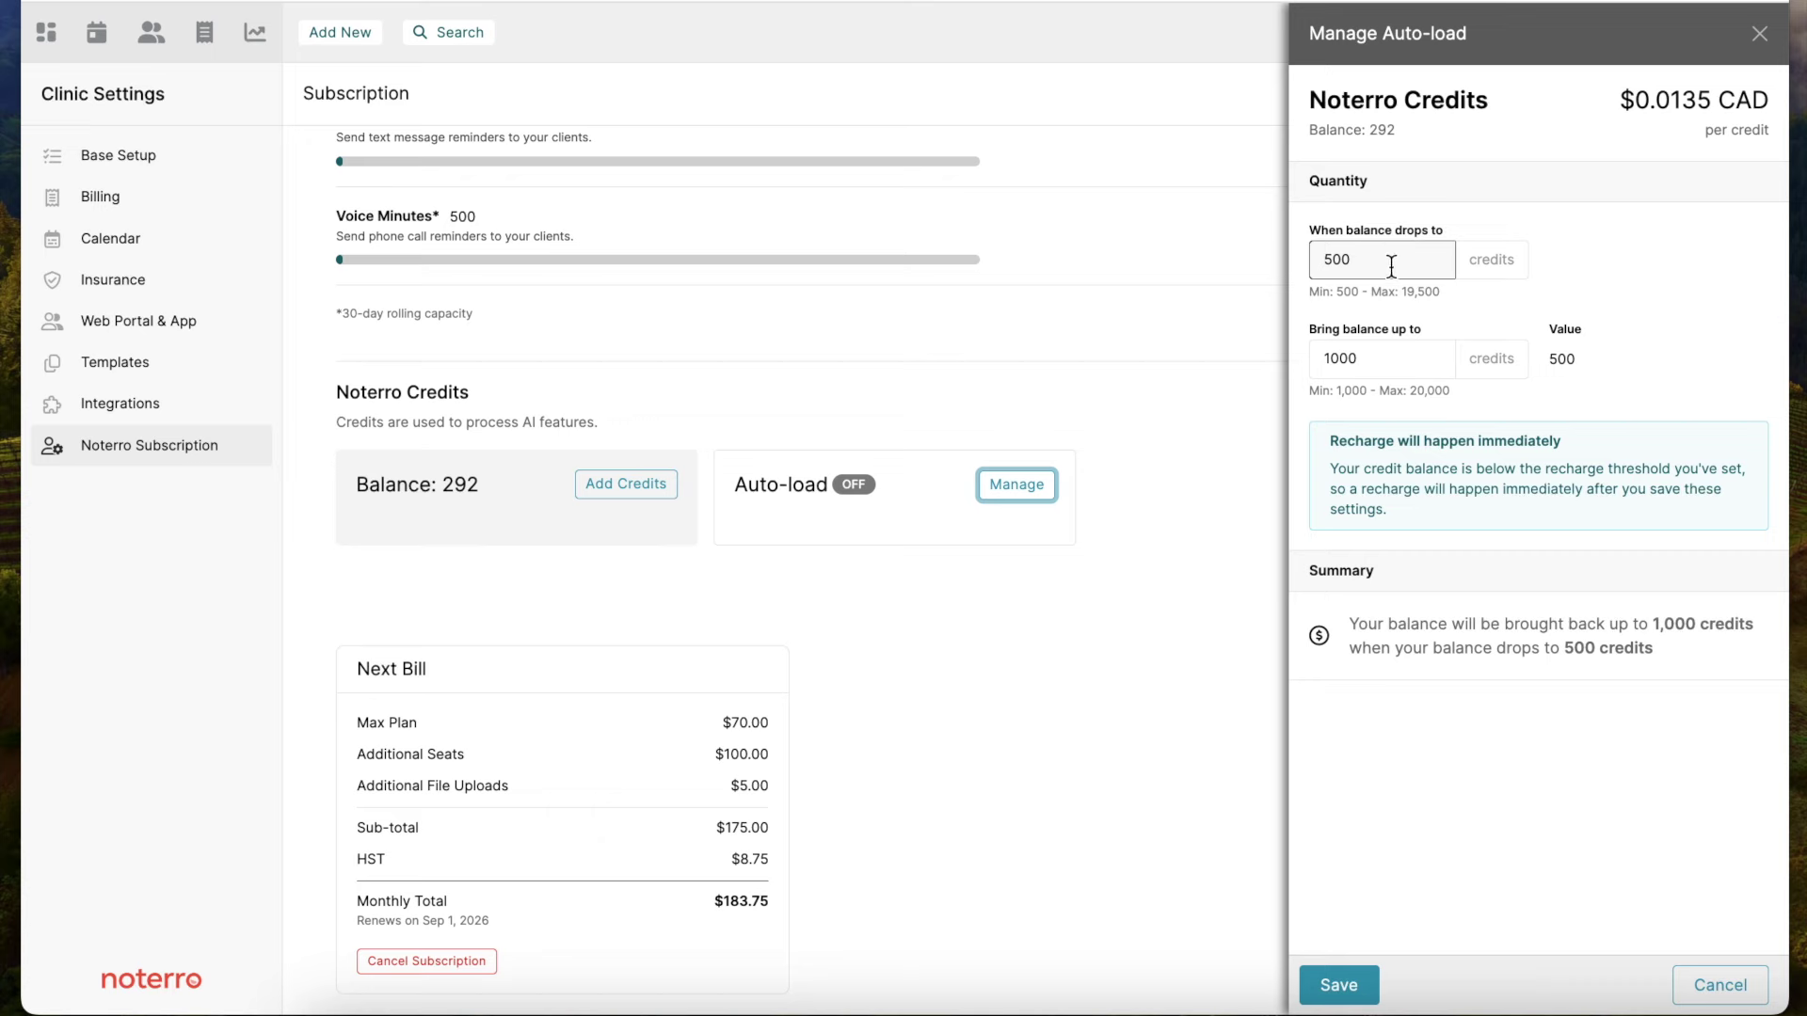
click(1366, 362)
click(1530, 292)
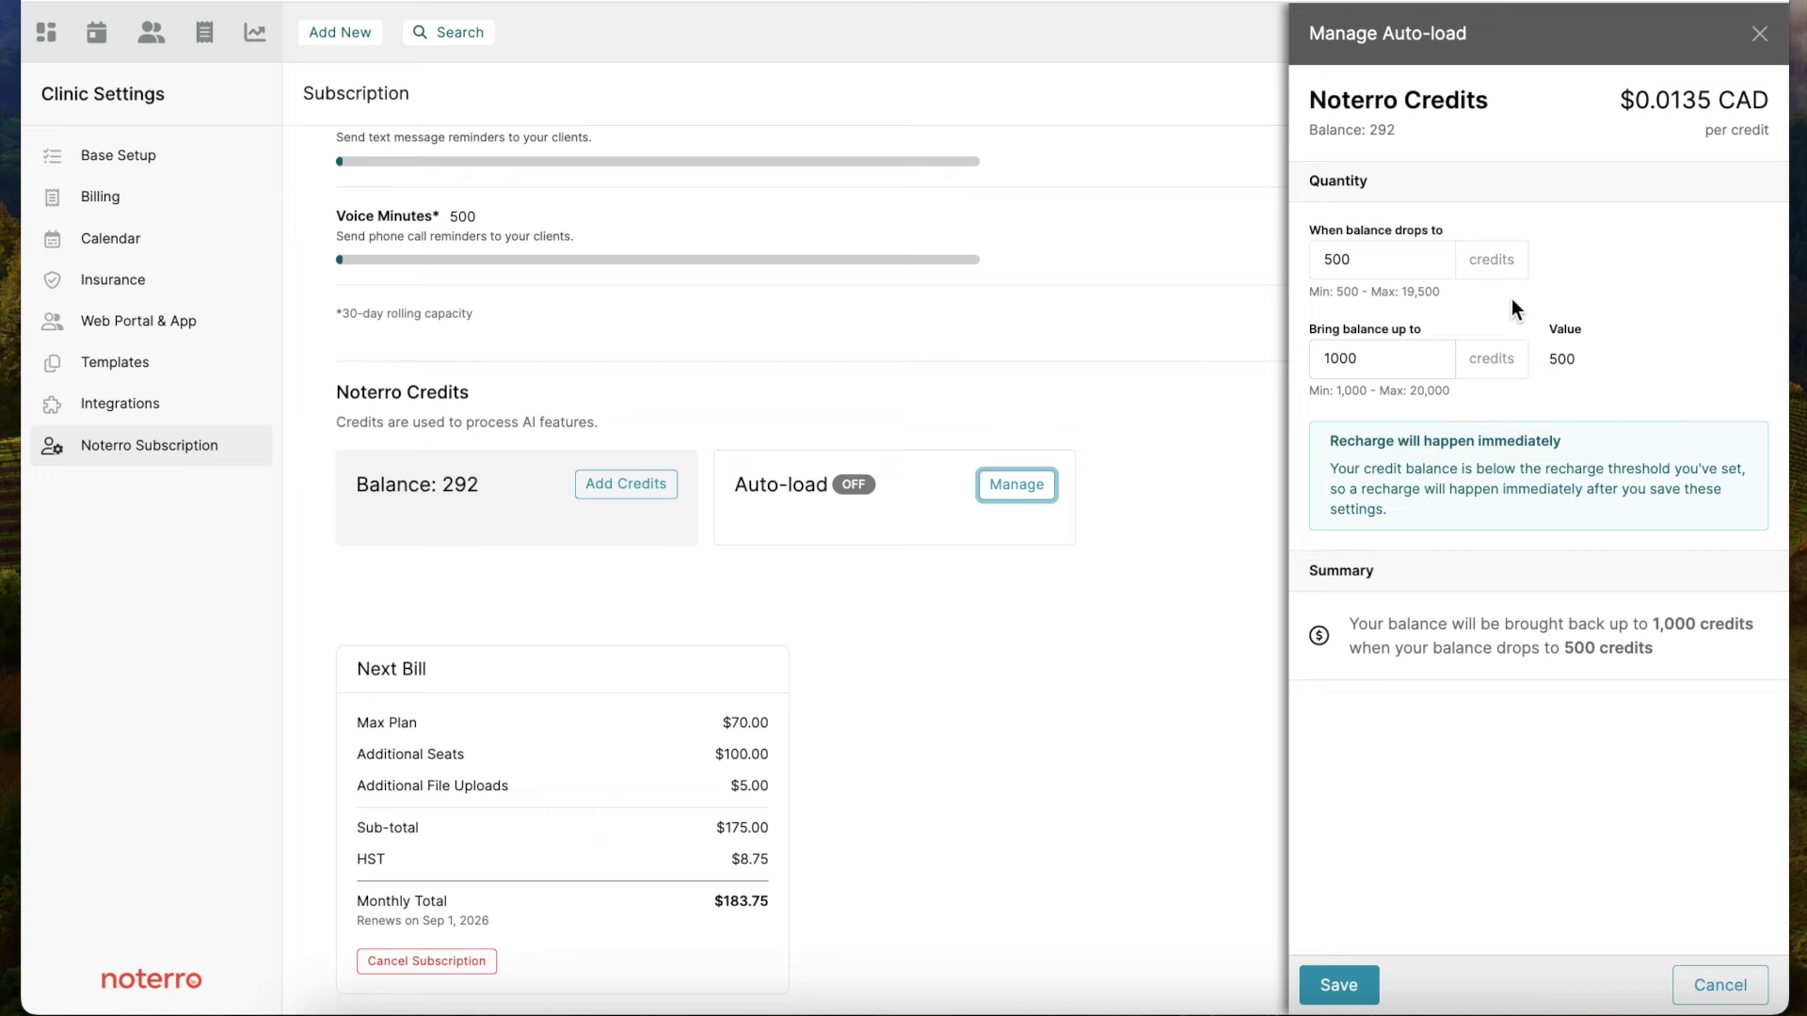
click(1761, 38)
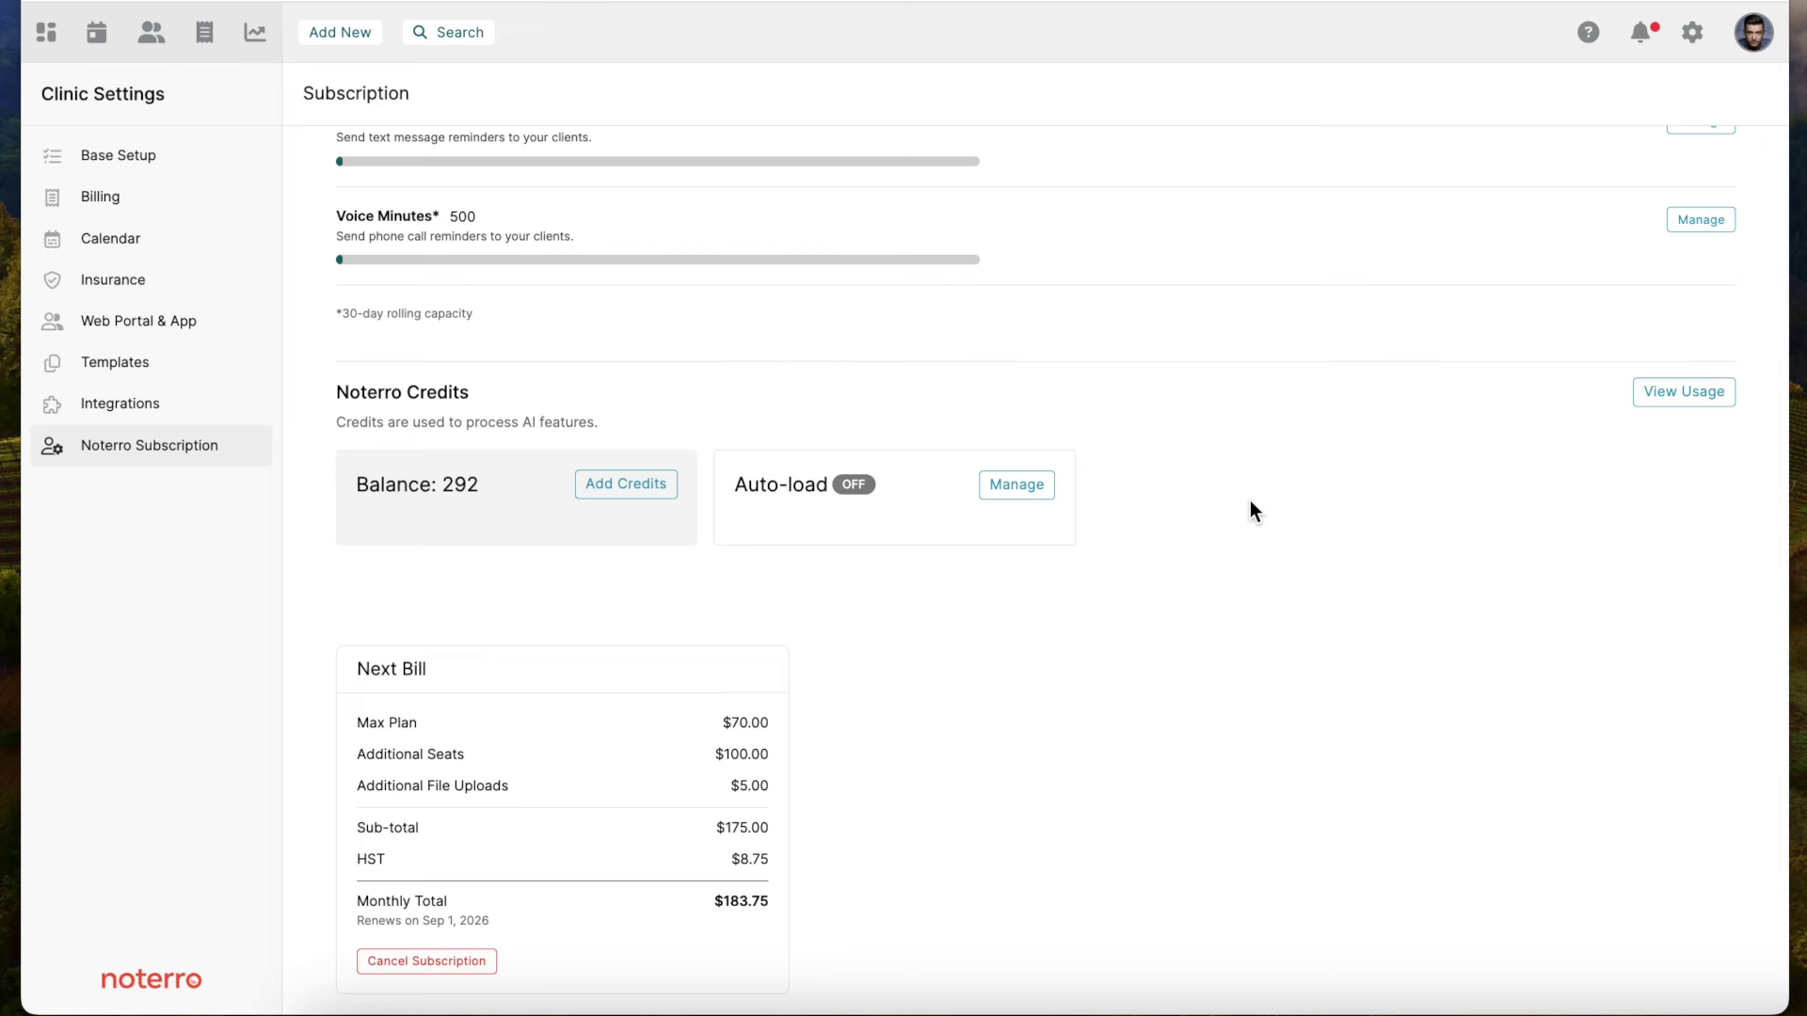
- Open the full details of the Jul 24 11:45 Aromatherapy appointment from the calendar
click(99, 47)
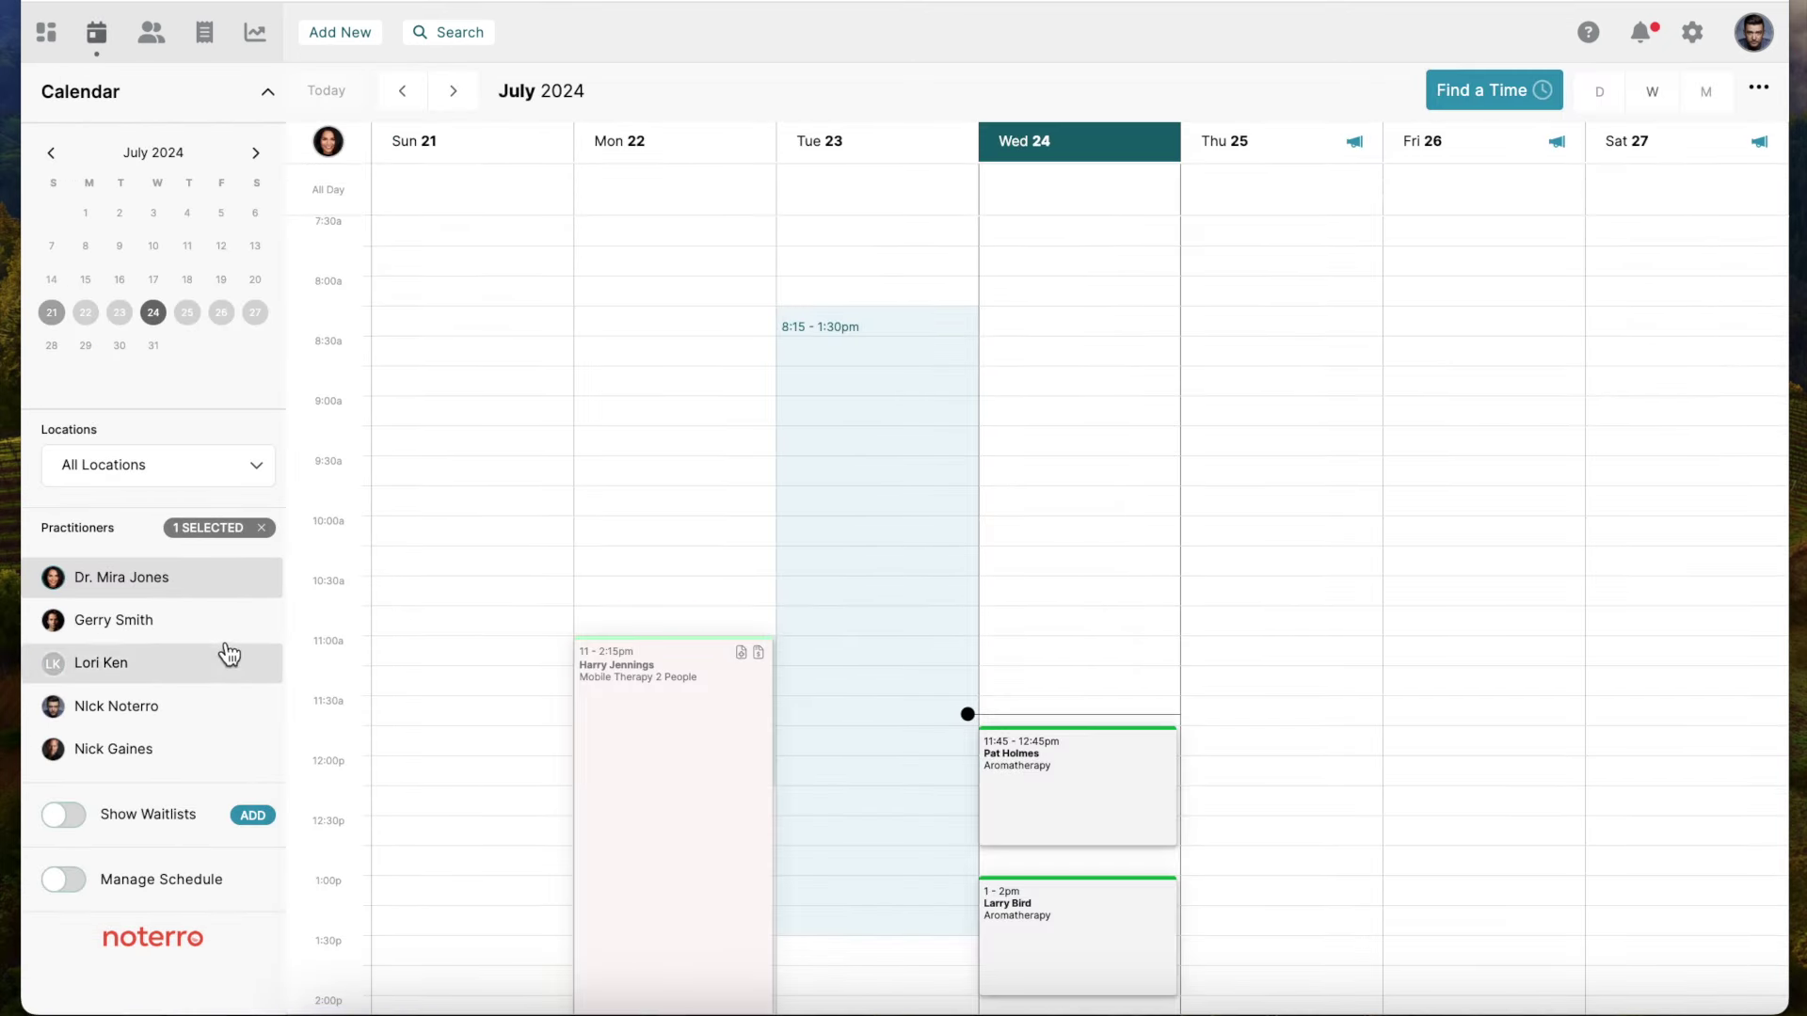
scroll(1347, 627, down, 5)
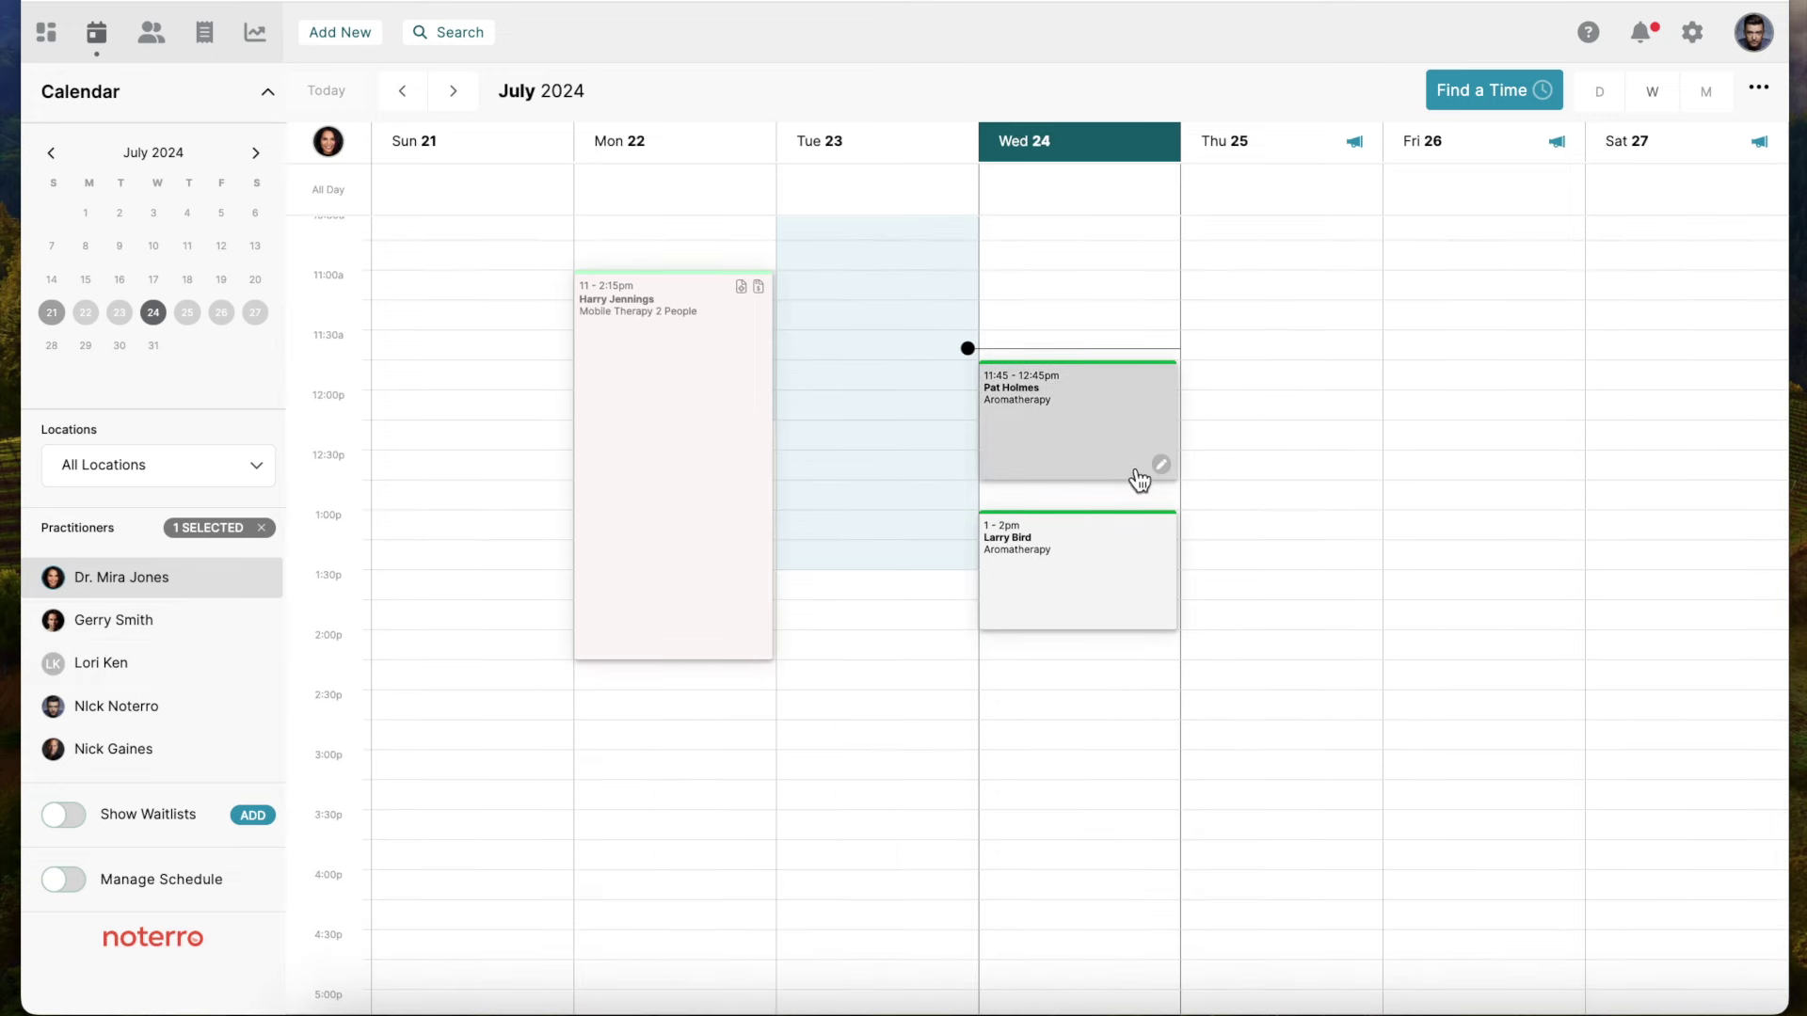
click(1107, 458)
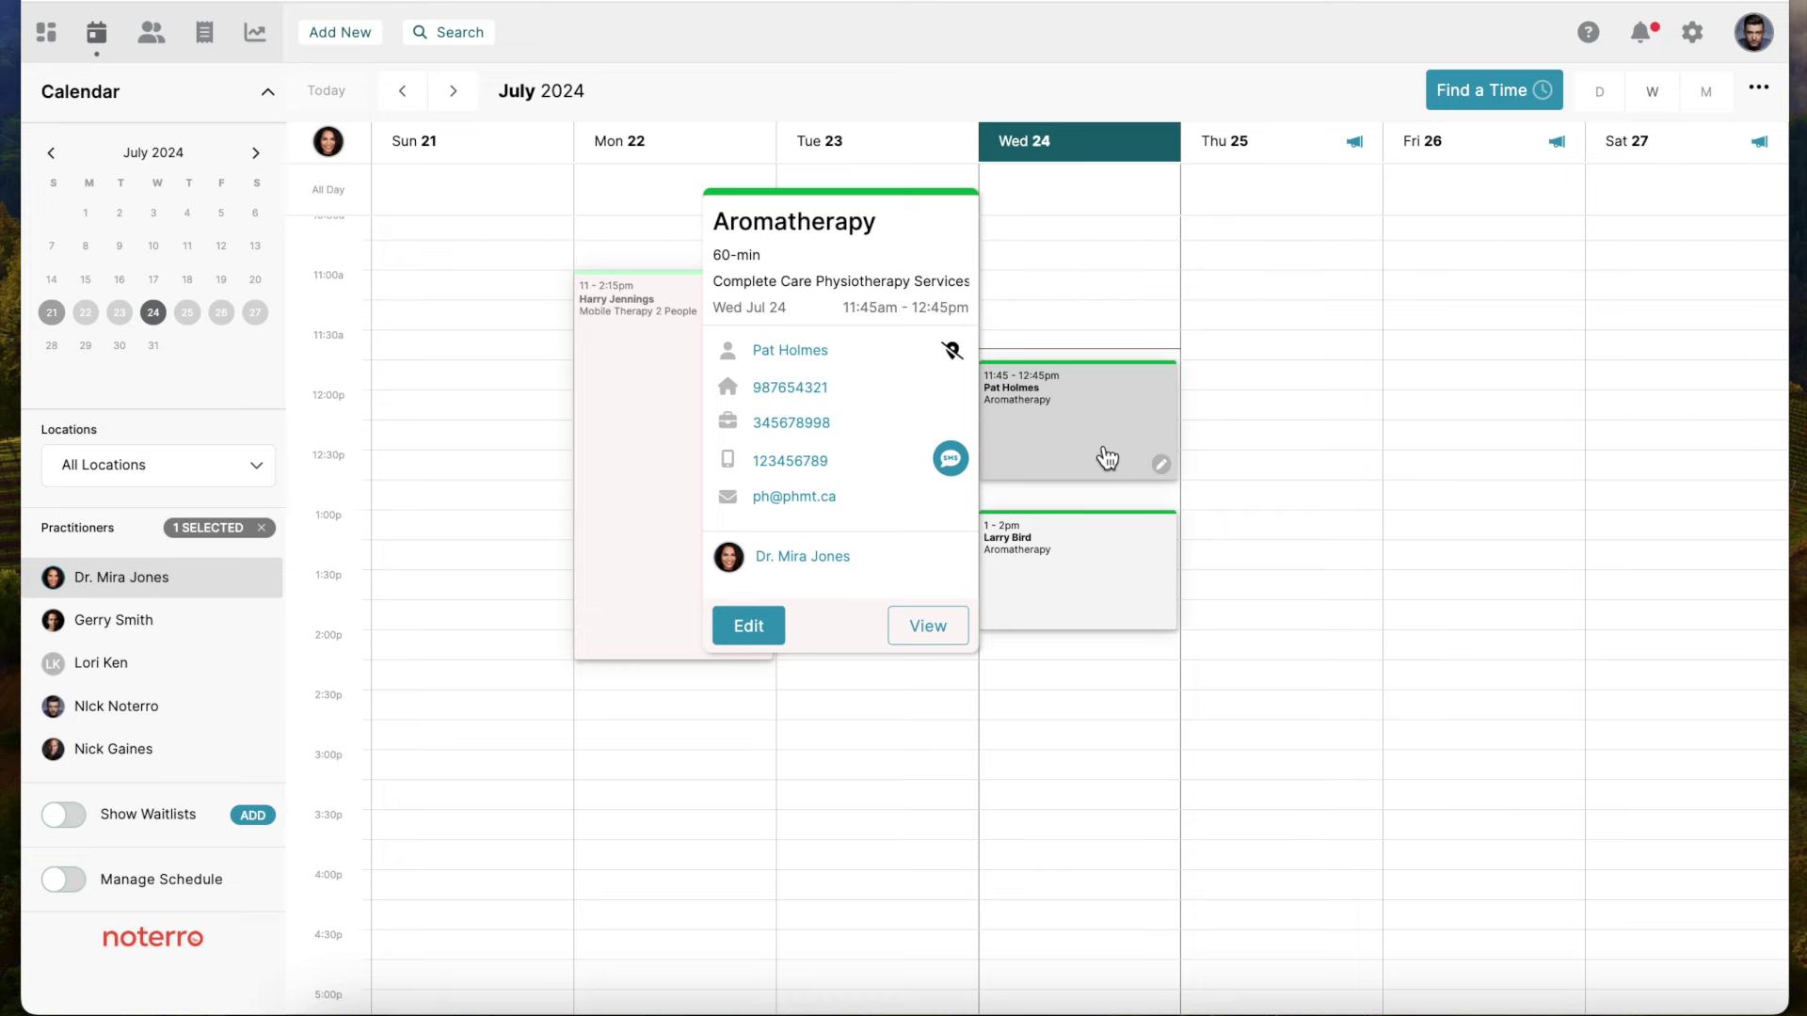
click(1107, 459)
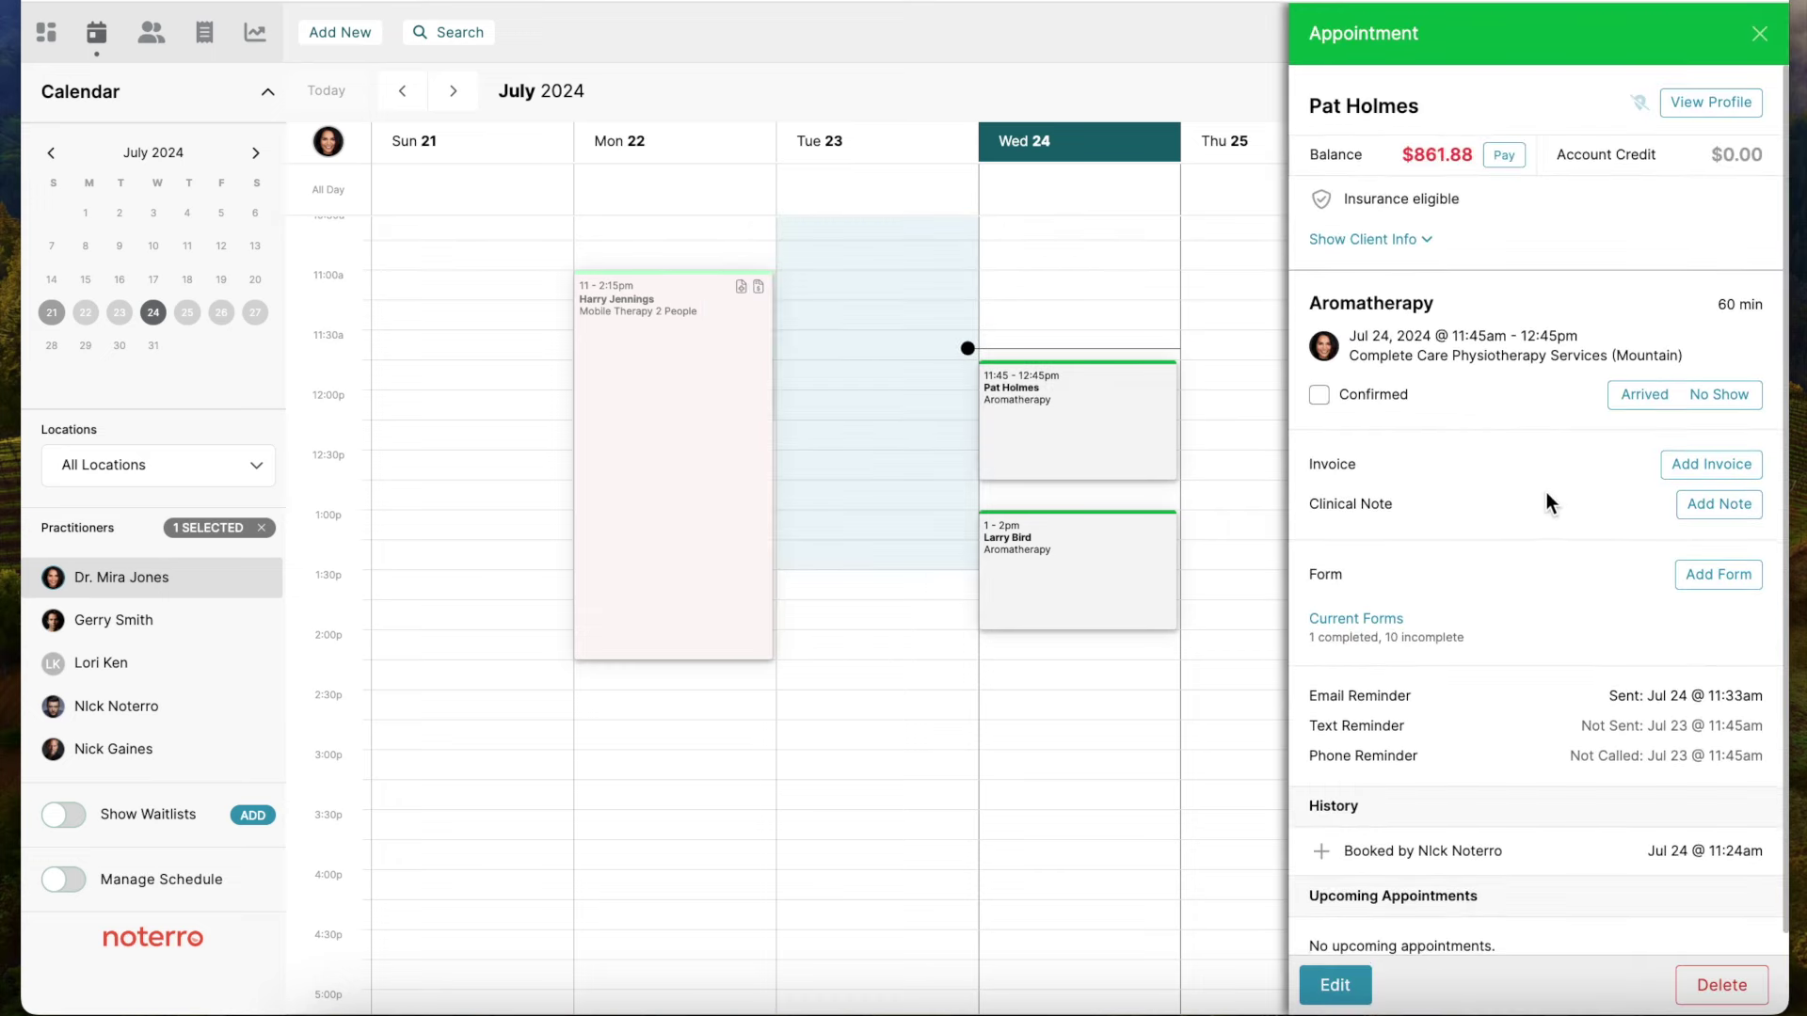
- Mark the client Arrived and add an unpaid invoice for the appointment
click(1631, 399)
click(1688, 463)
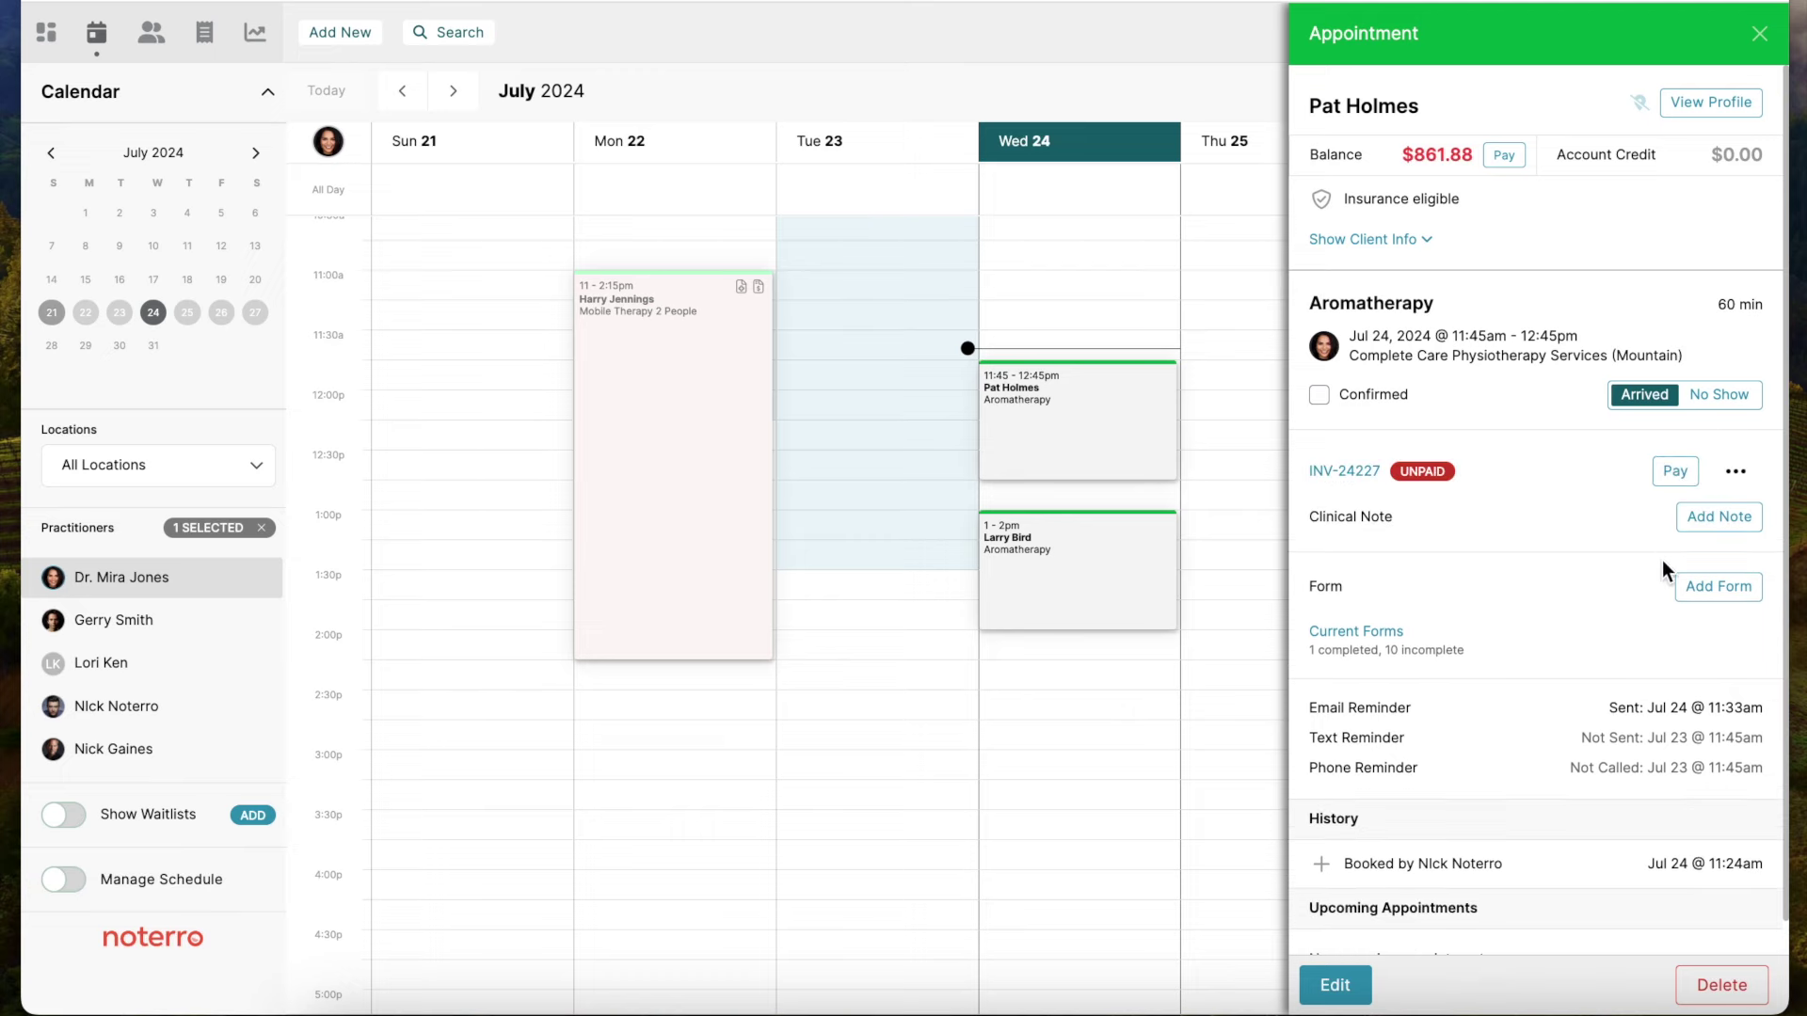
click(1713, 532)
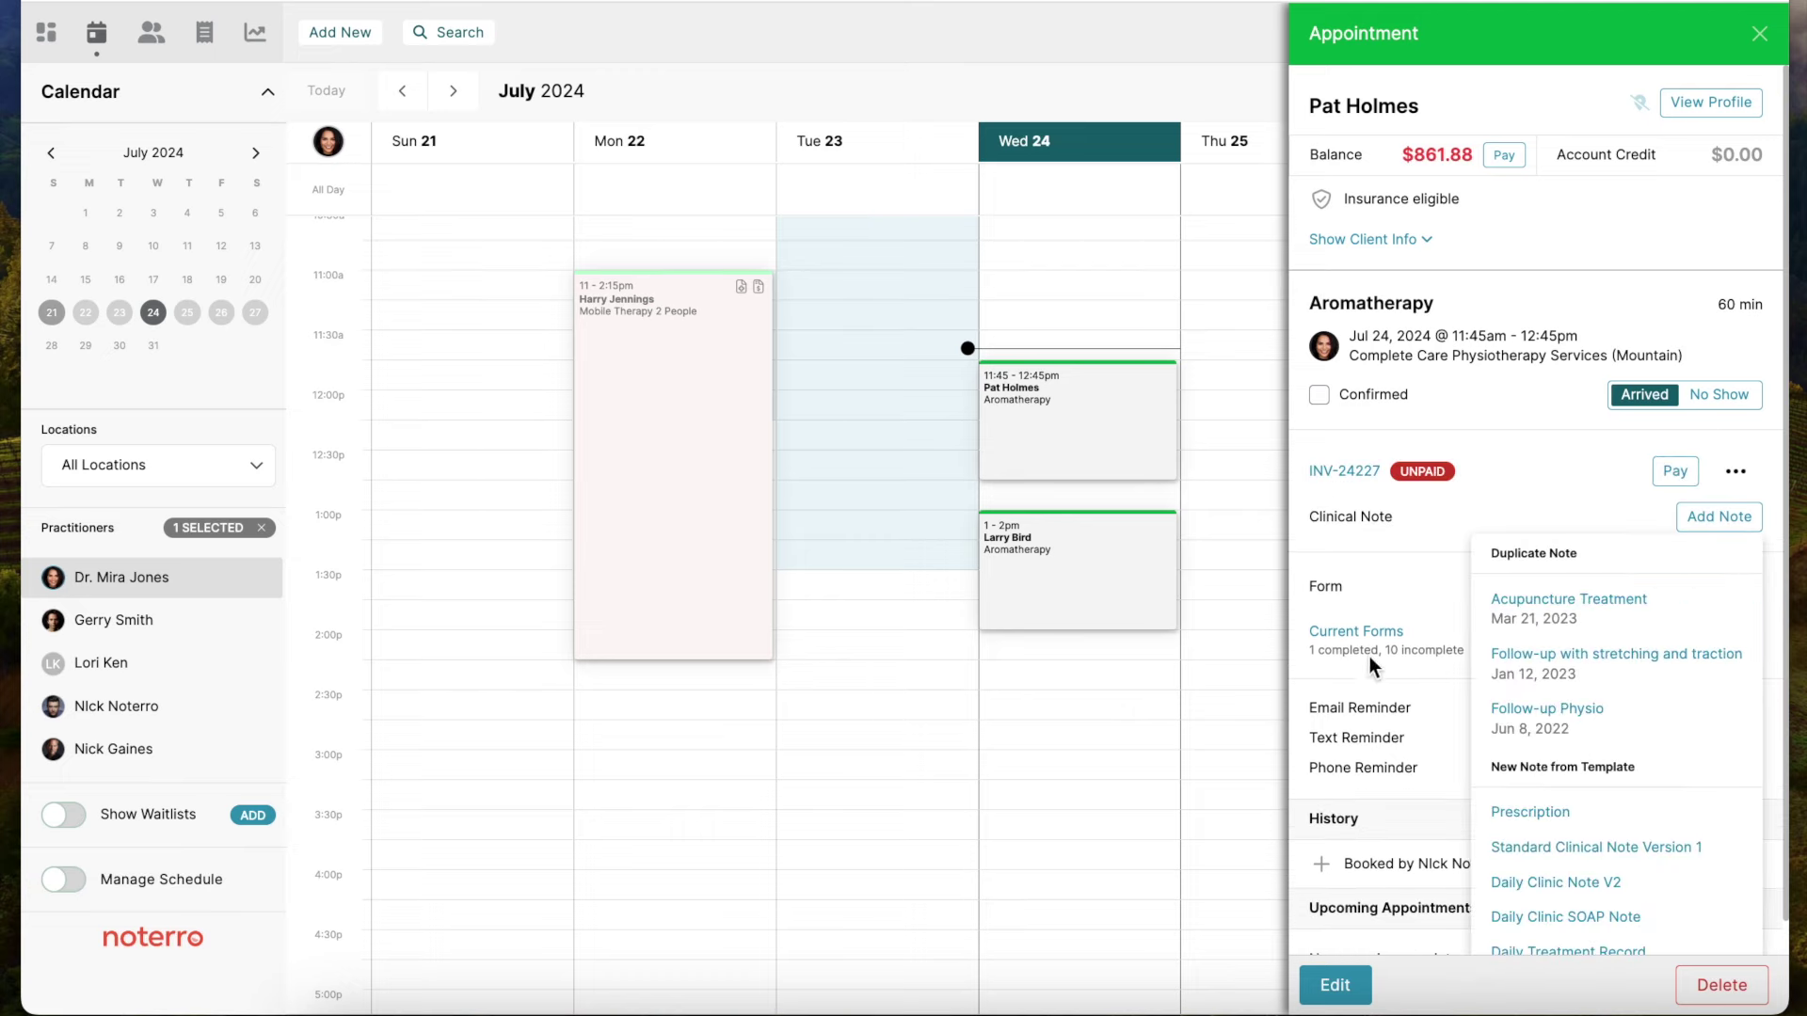
- Create a note from the Daily Clinic SOAP Note template for the Aromatherapy appointment
scroll(1338, 640, down, 1)
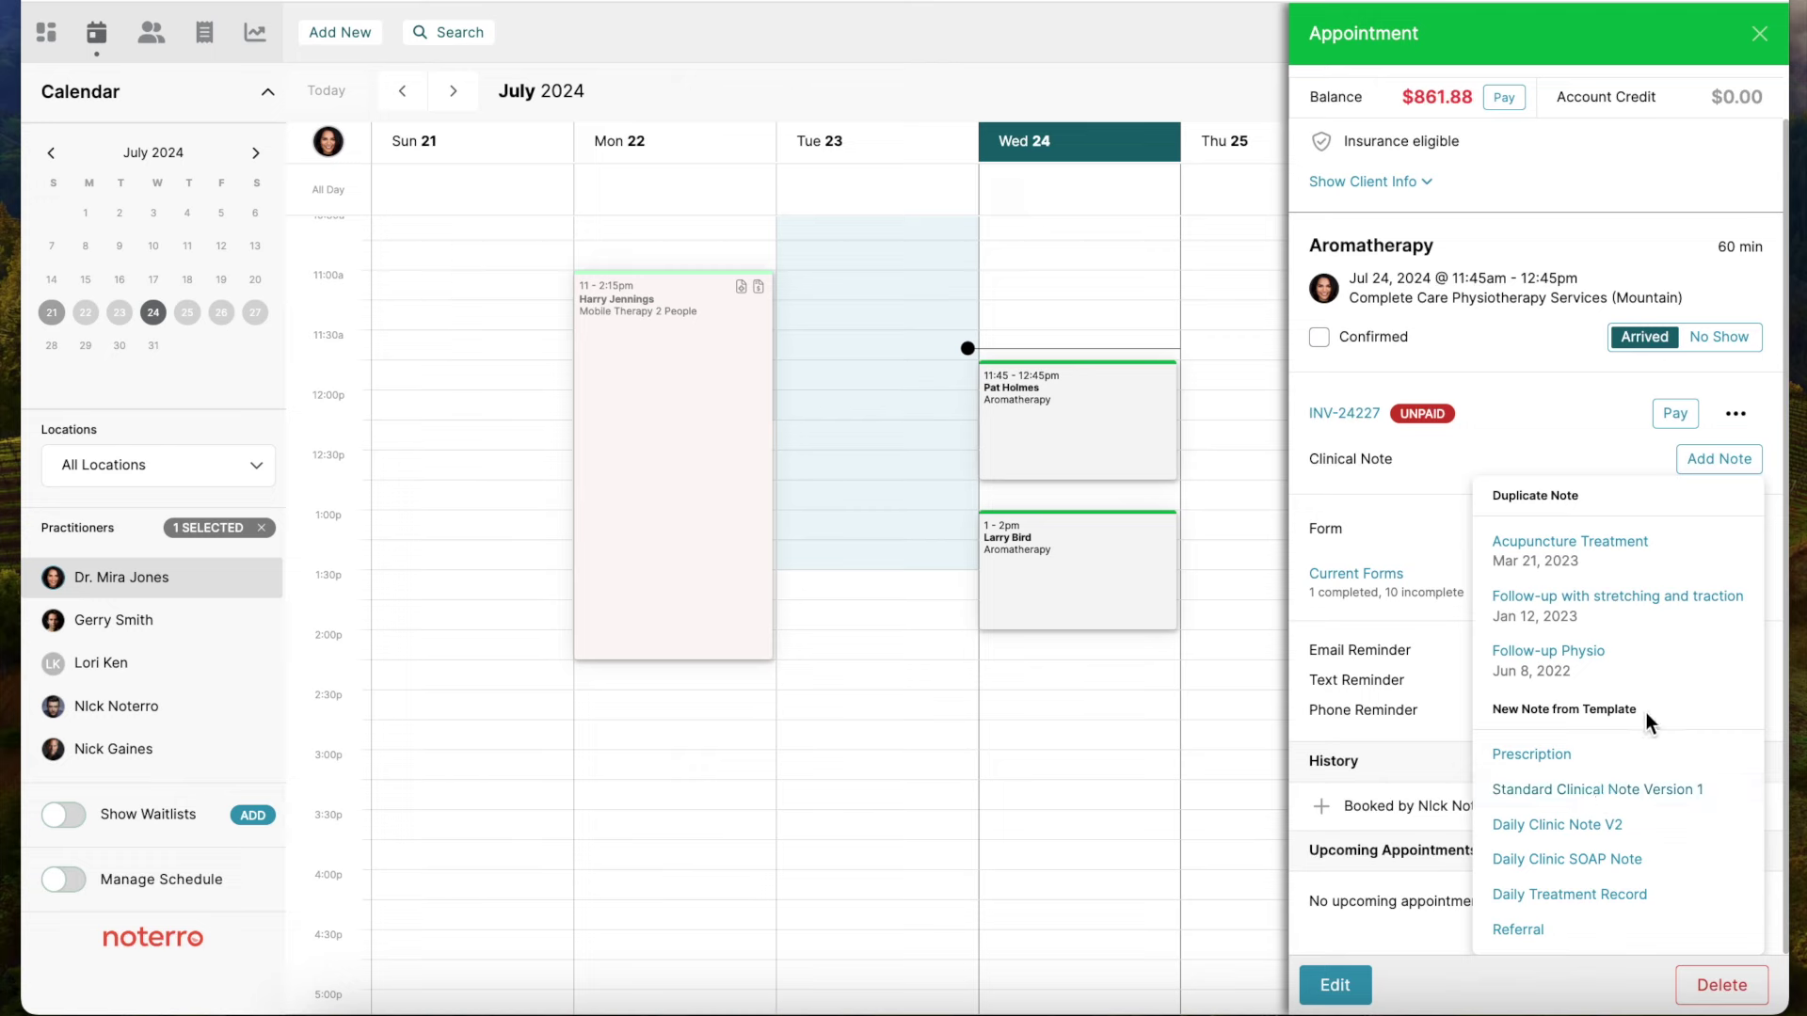
click(1555, 859)
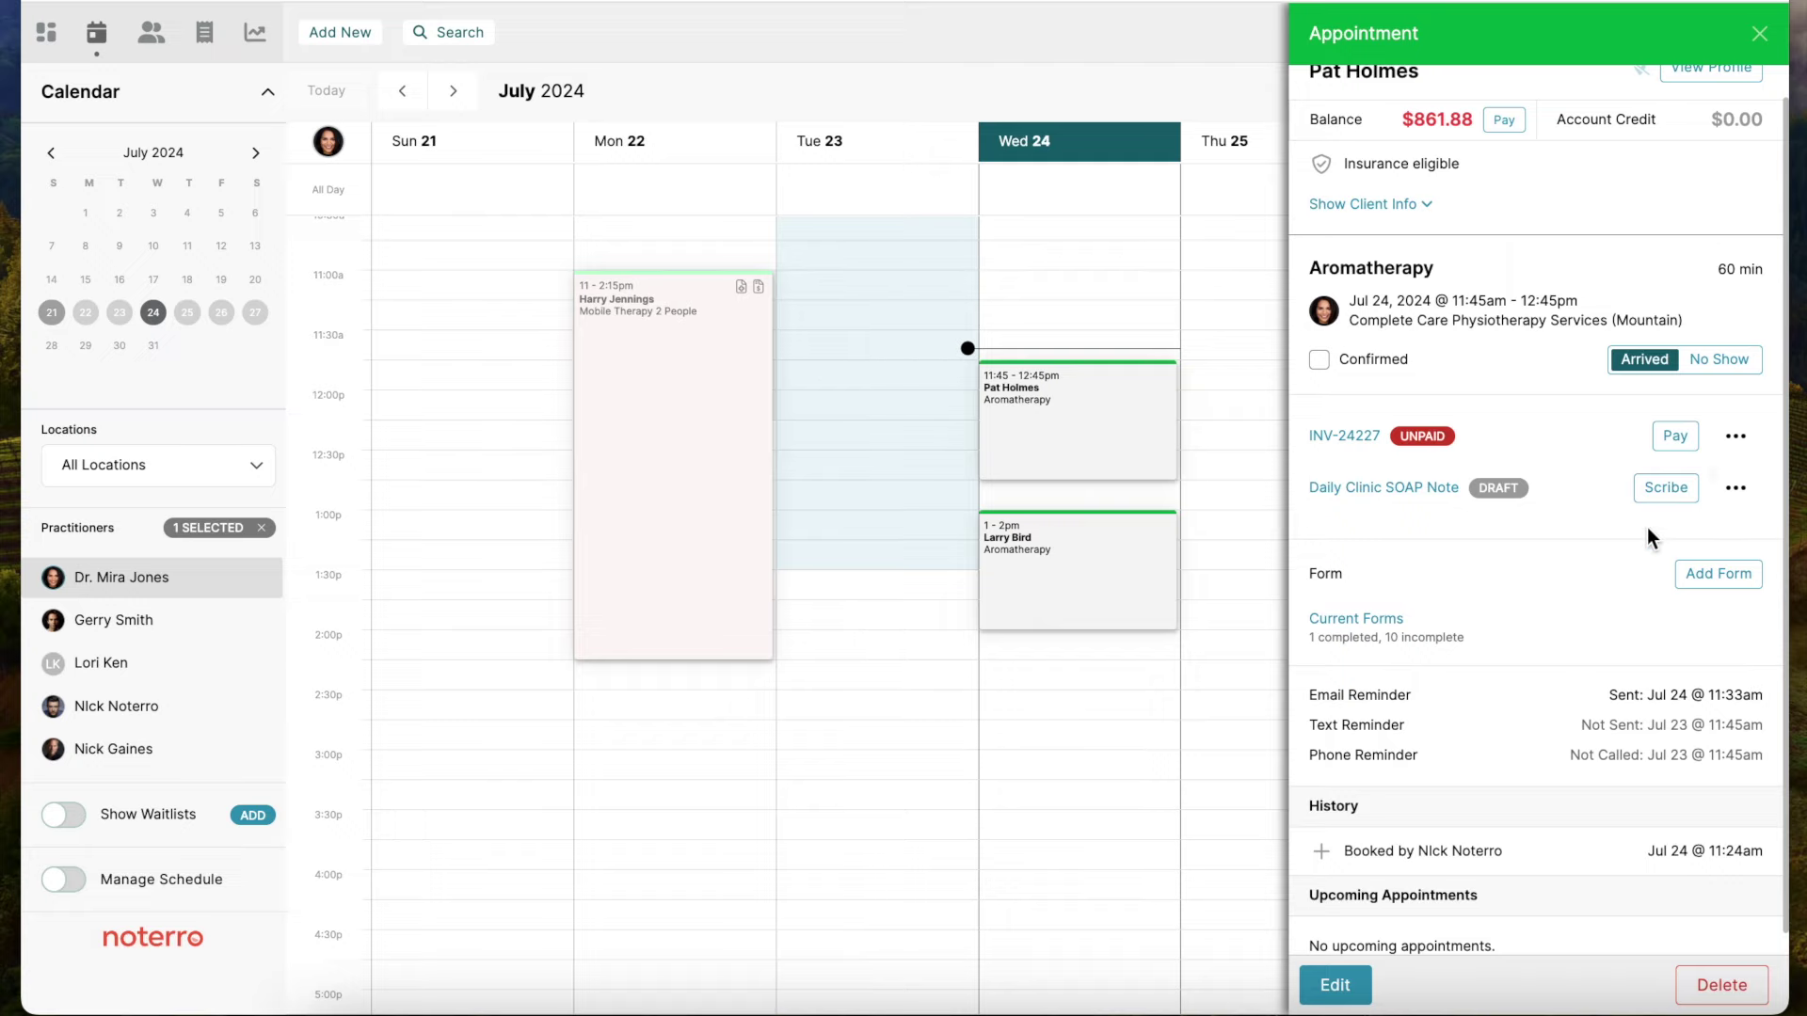
- Open Scribe for the SOAP note draft and start recording audio against the 18:15 limit
click(1668, 493)
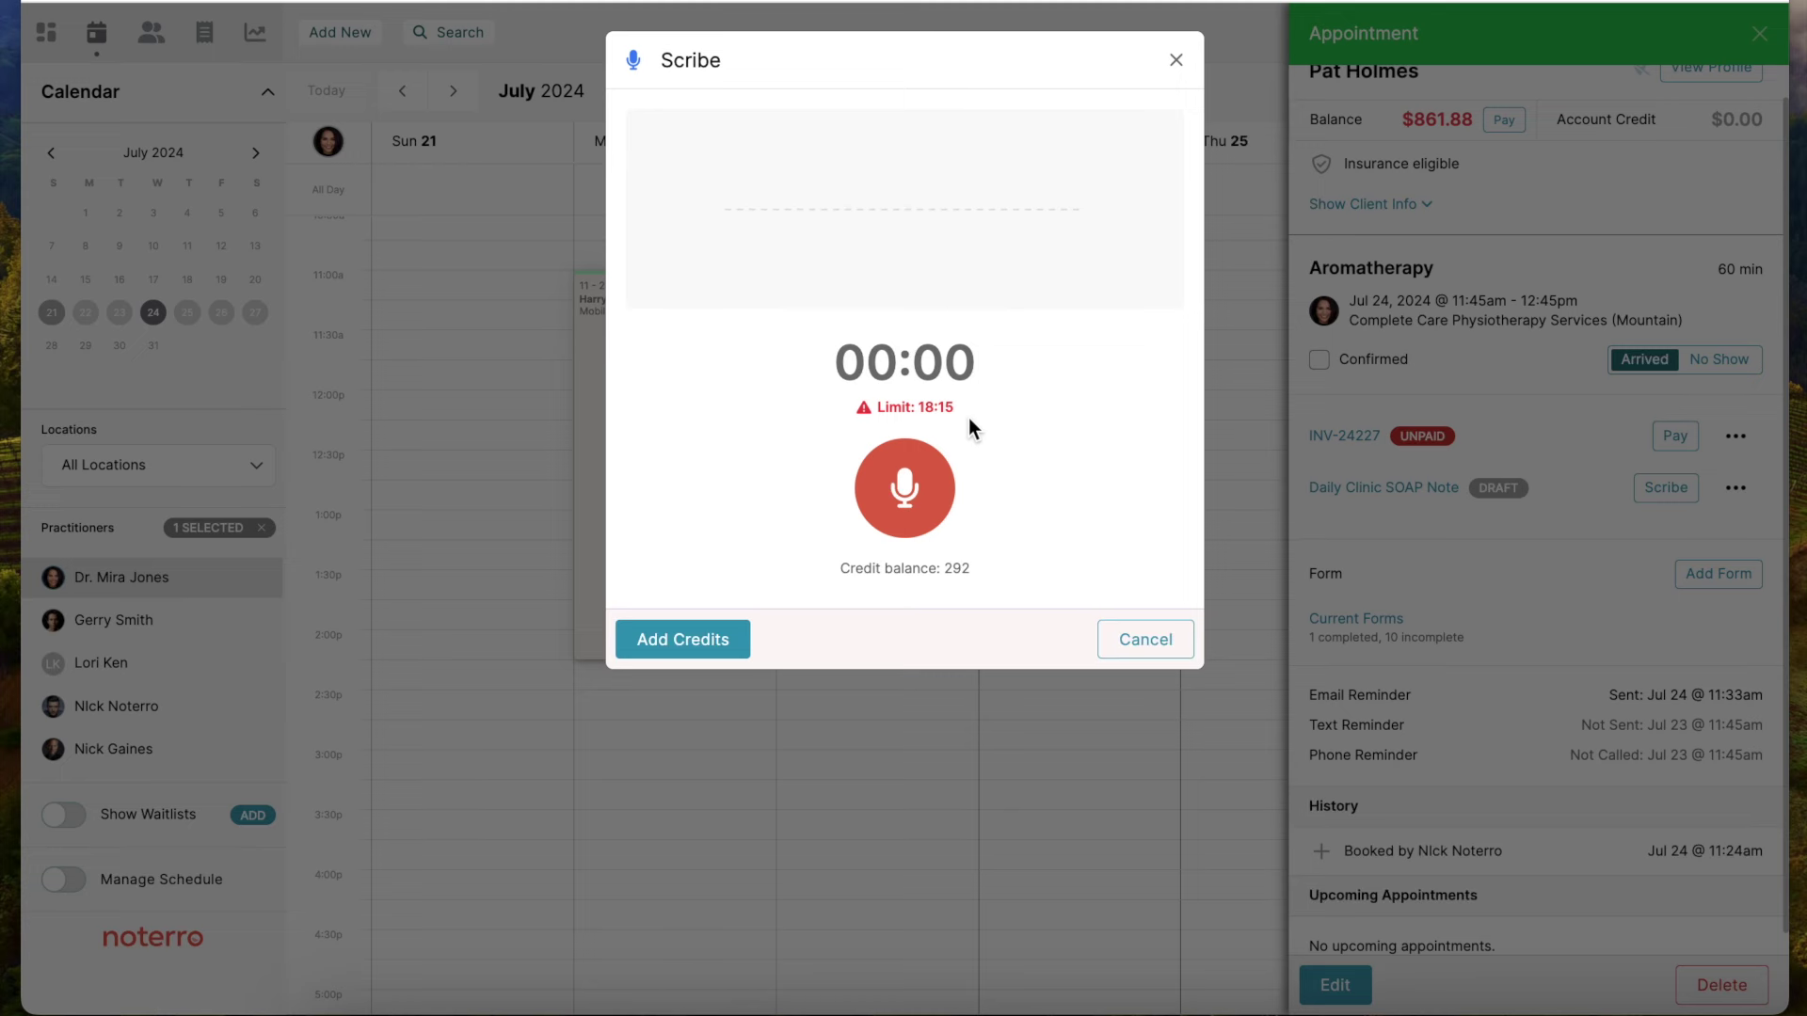
click(906, 492)
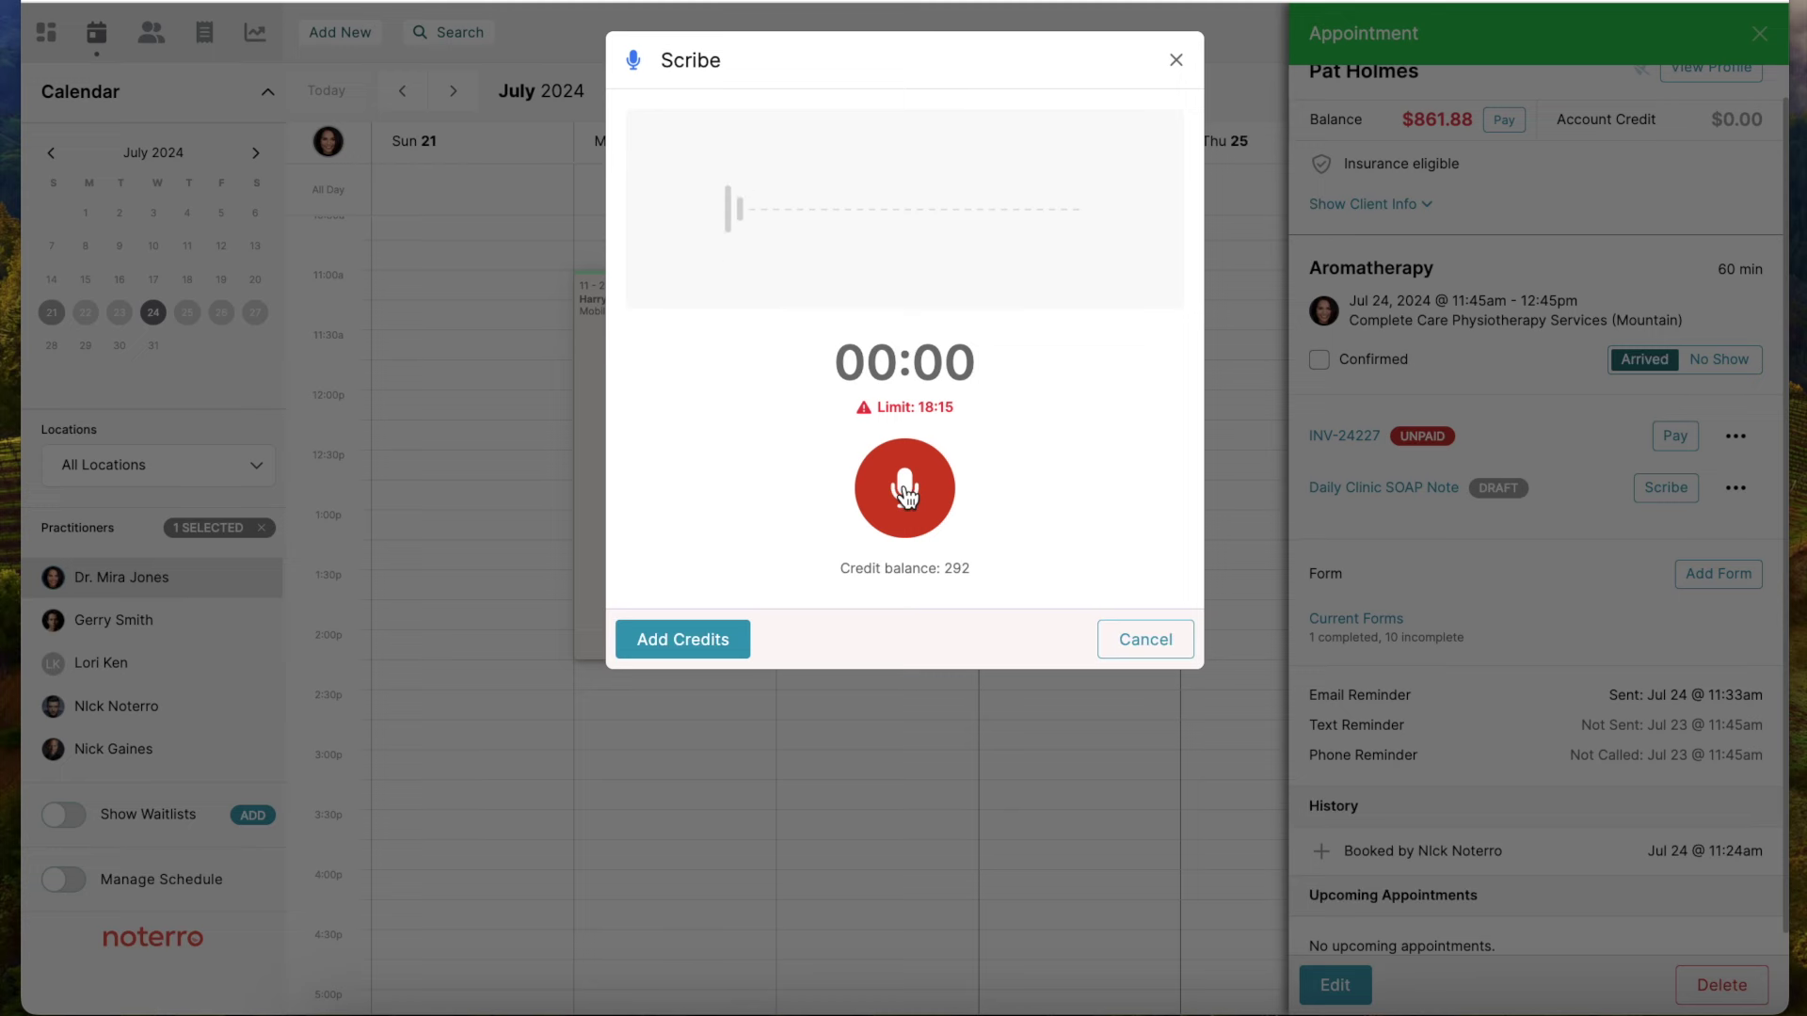
click(906, 491)
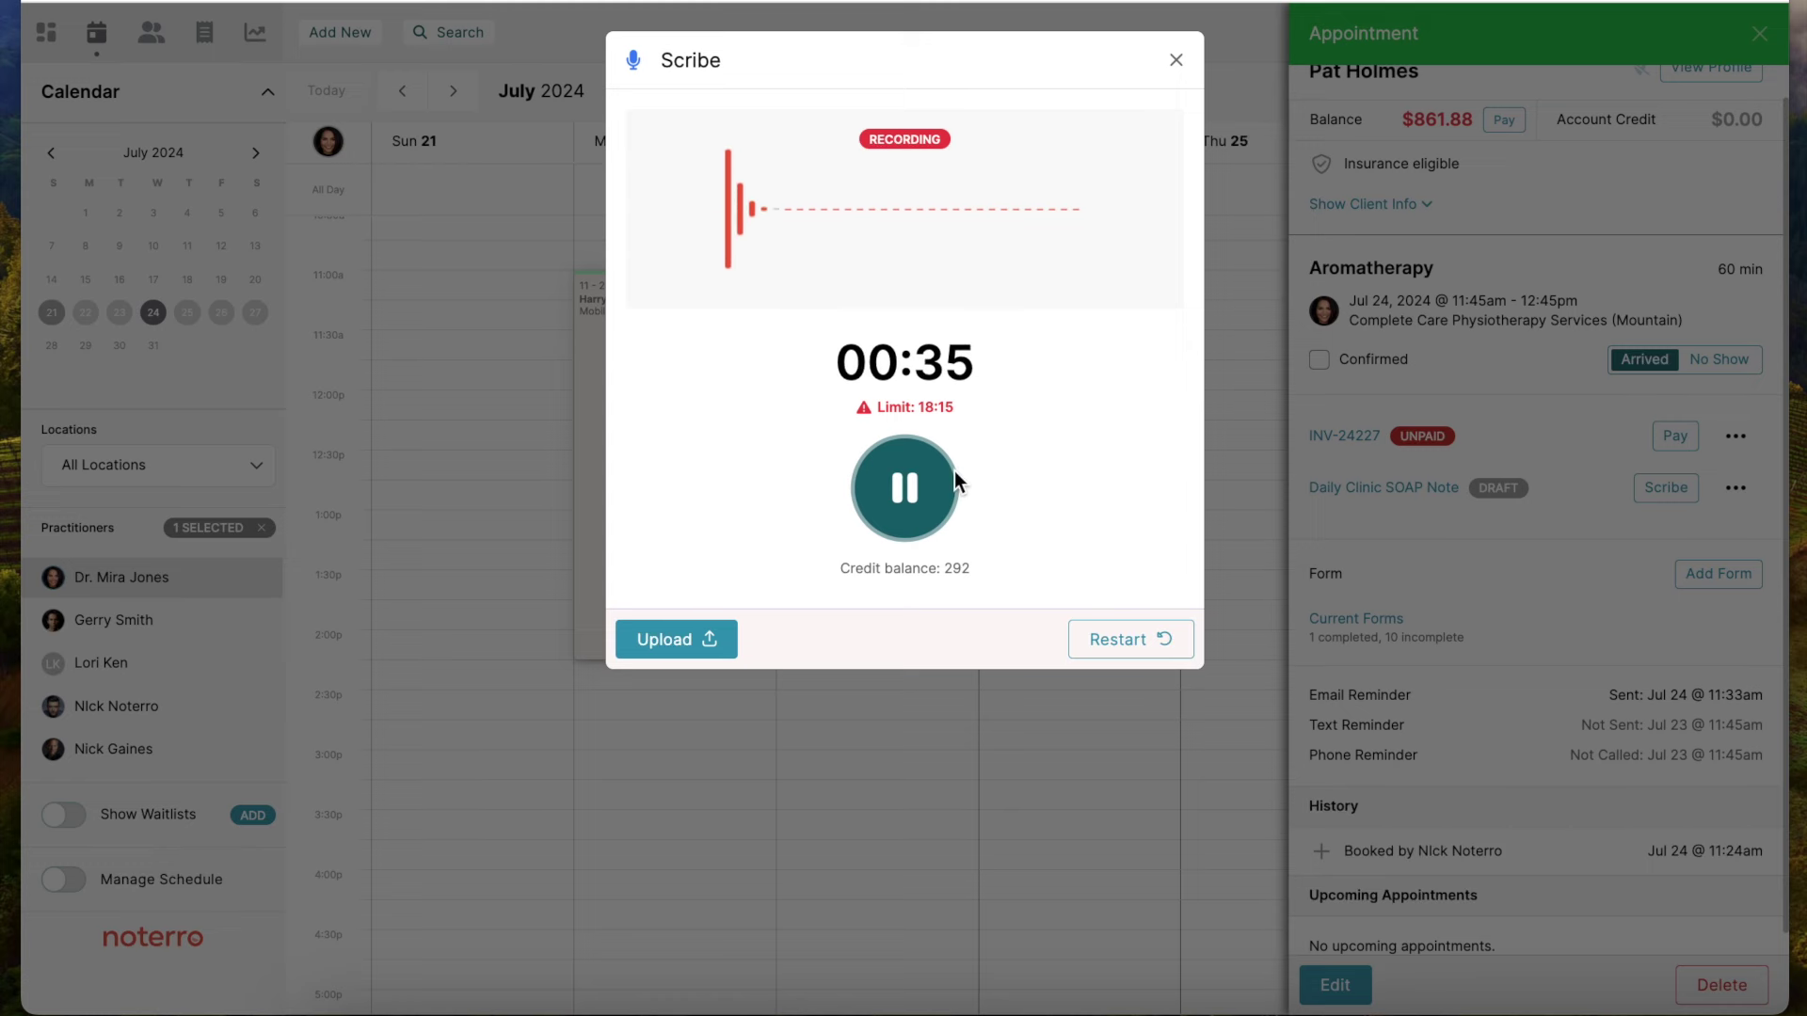
- Pause the recording at 00:39 and decline both Restart and close so it is kept
click(886, 520)
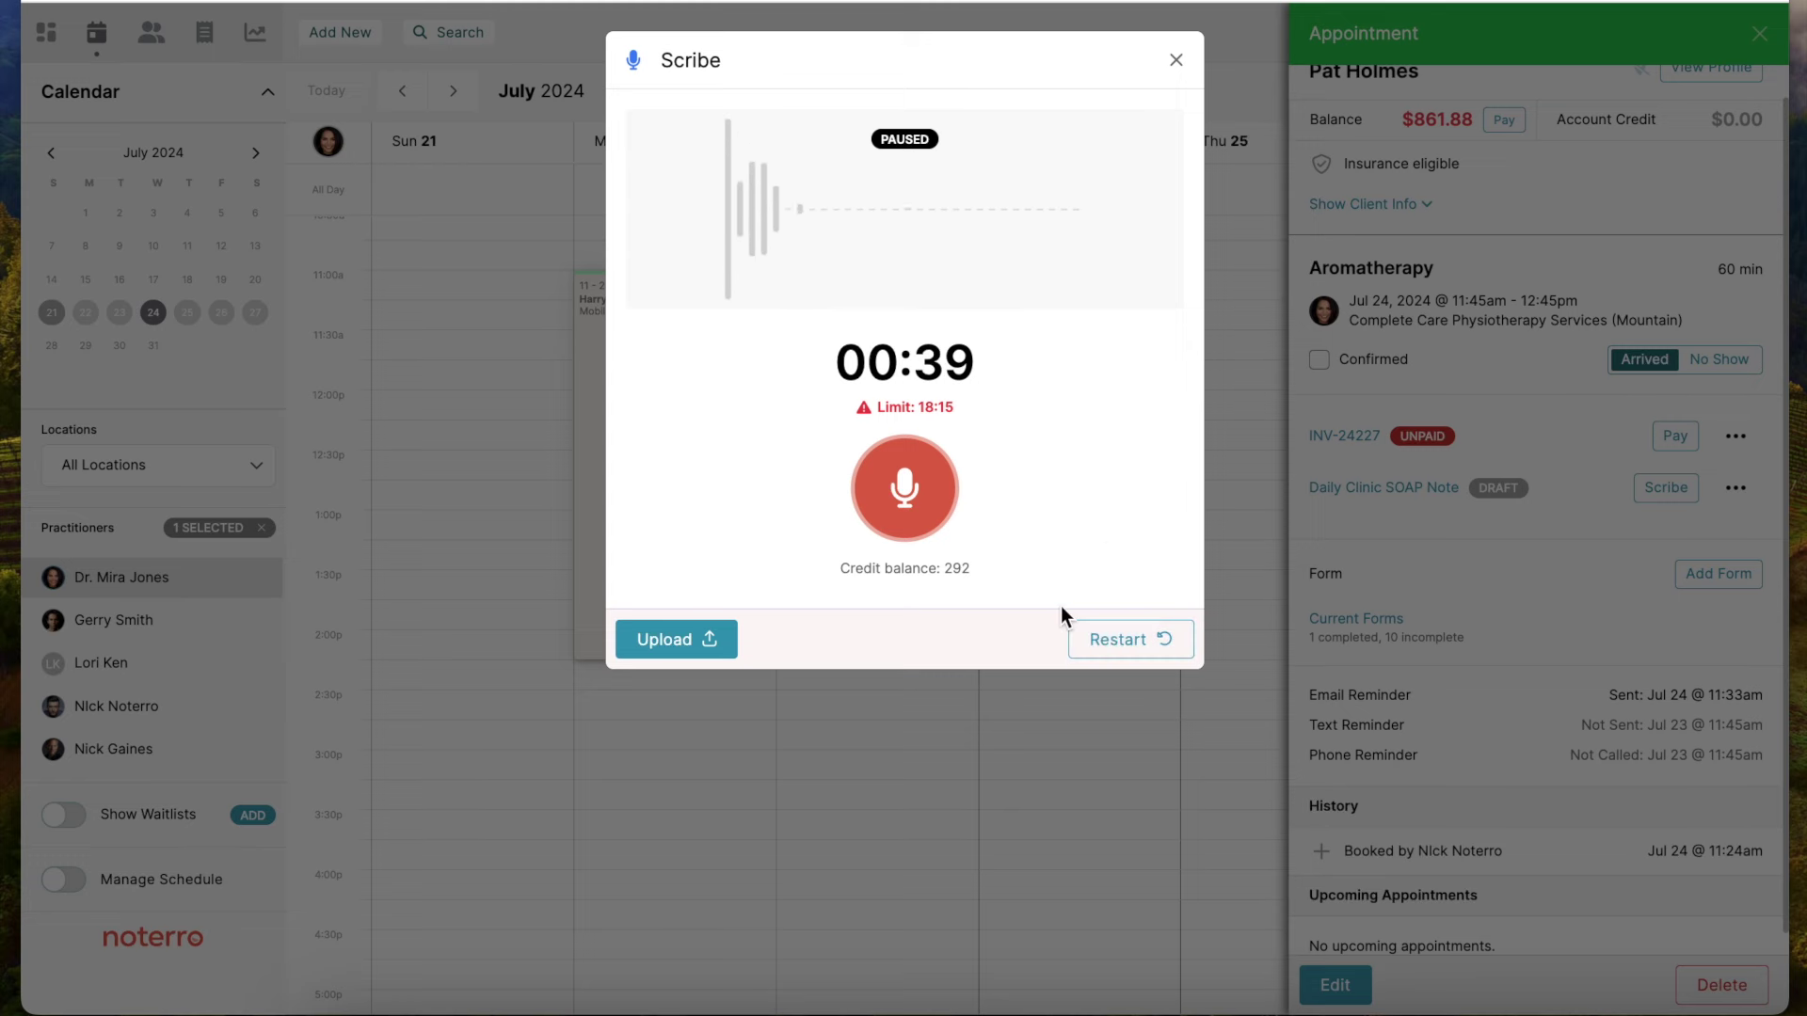
click(1120, 642)
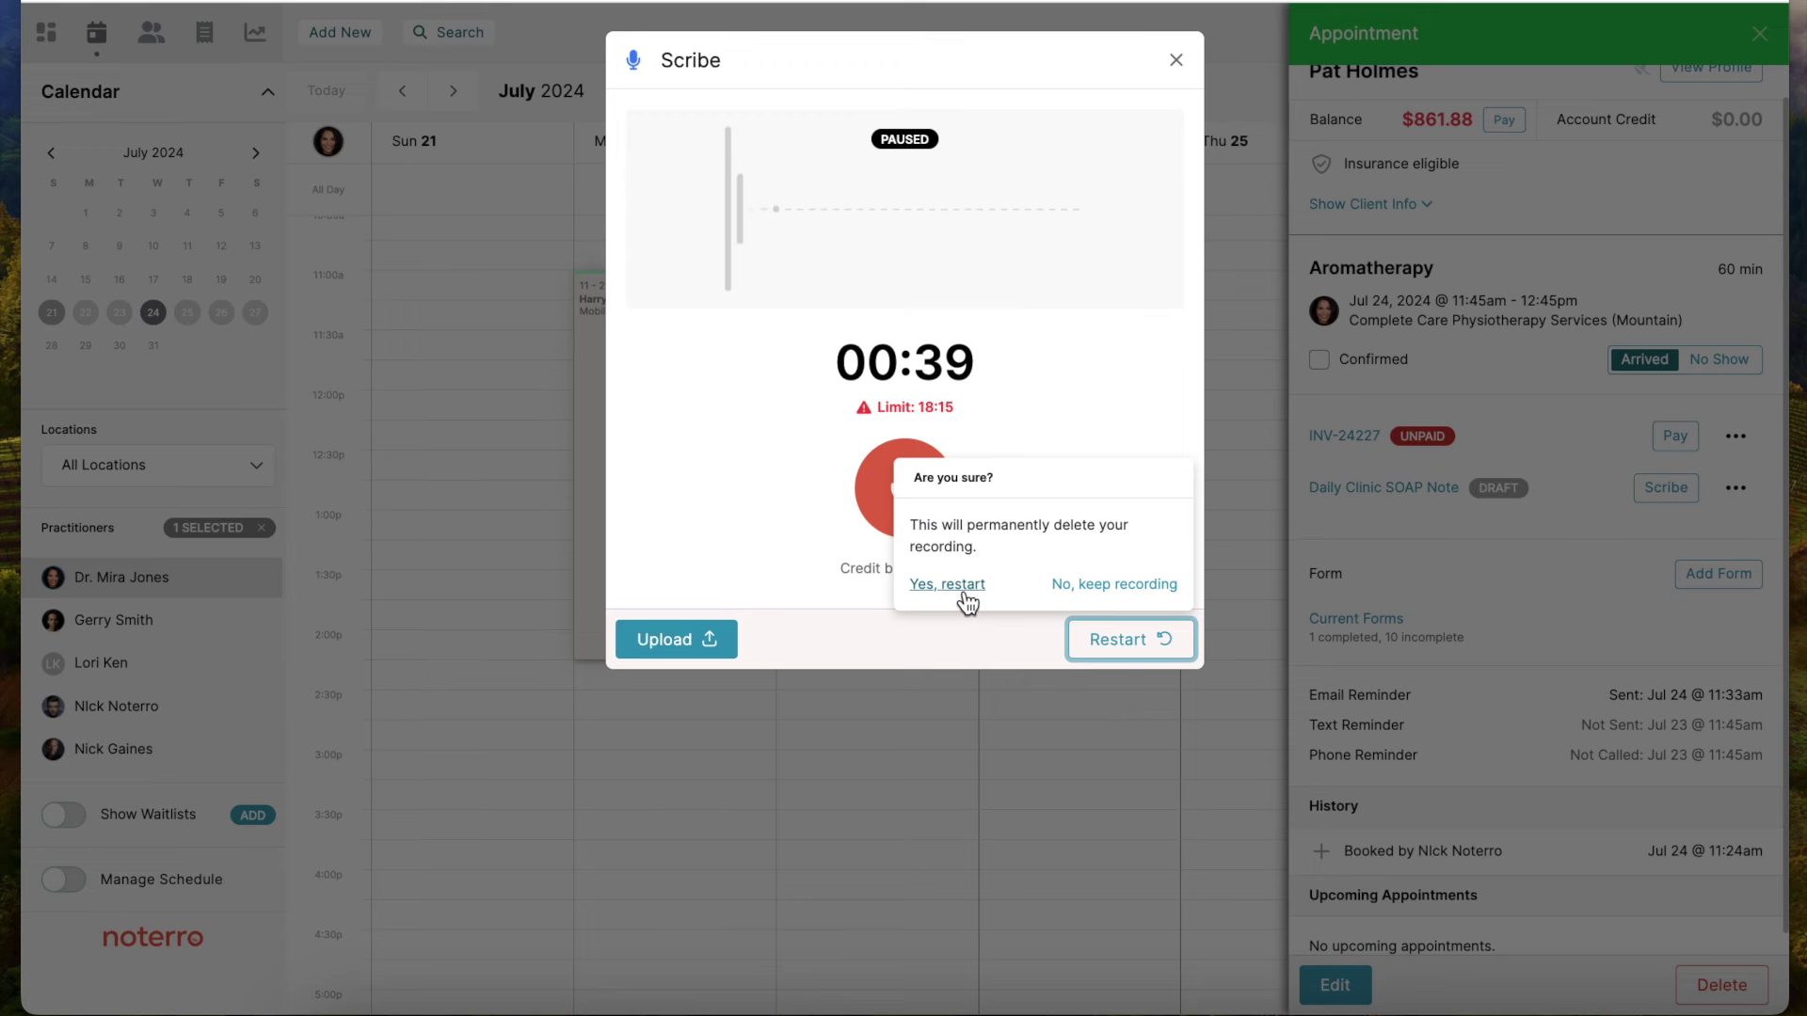
click(1058, 350)
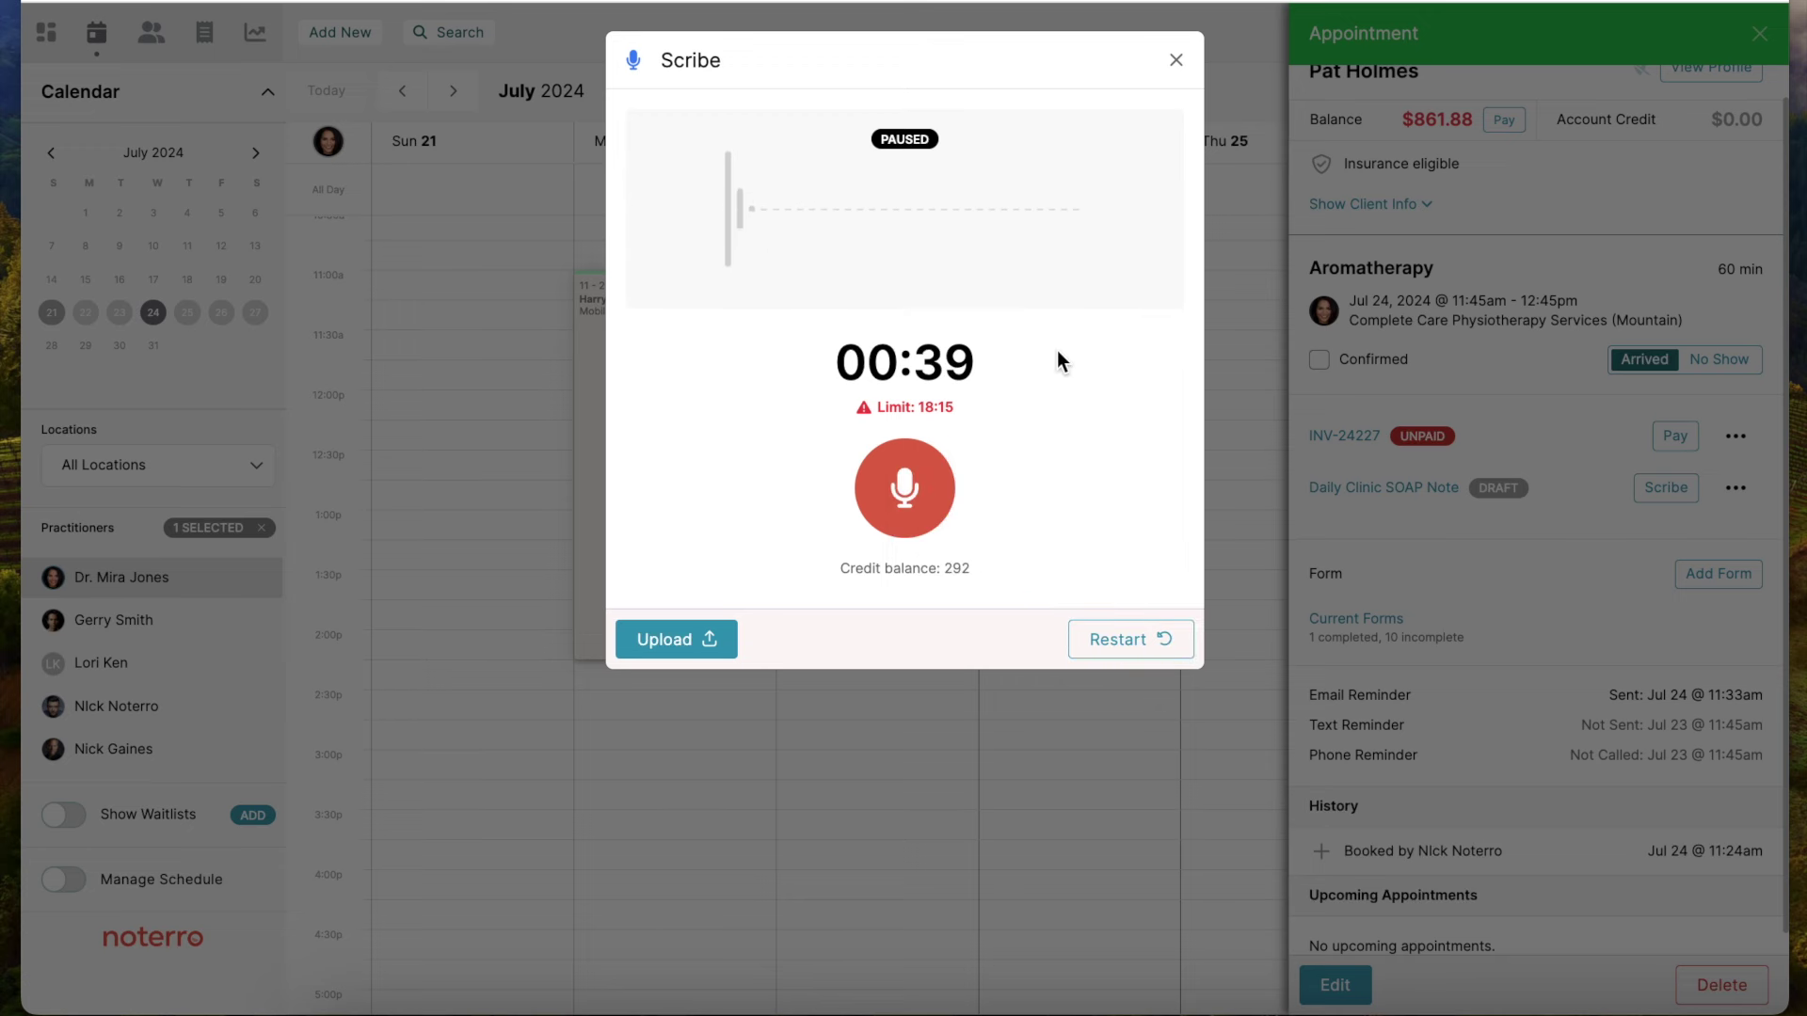
click(1175, 60)
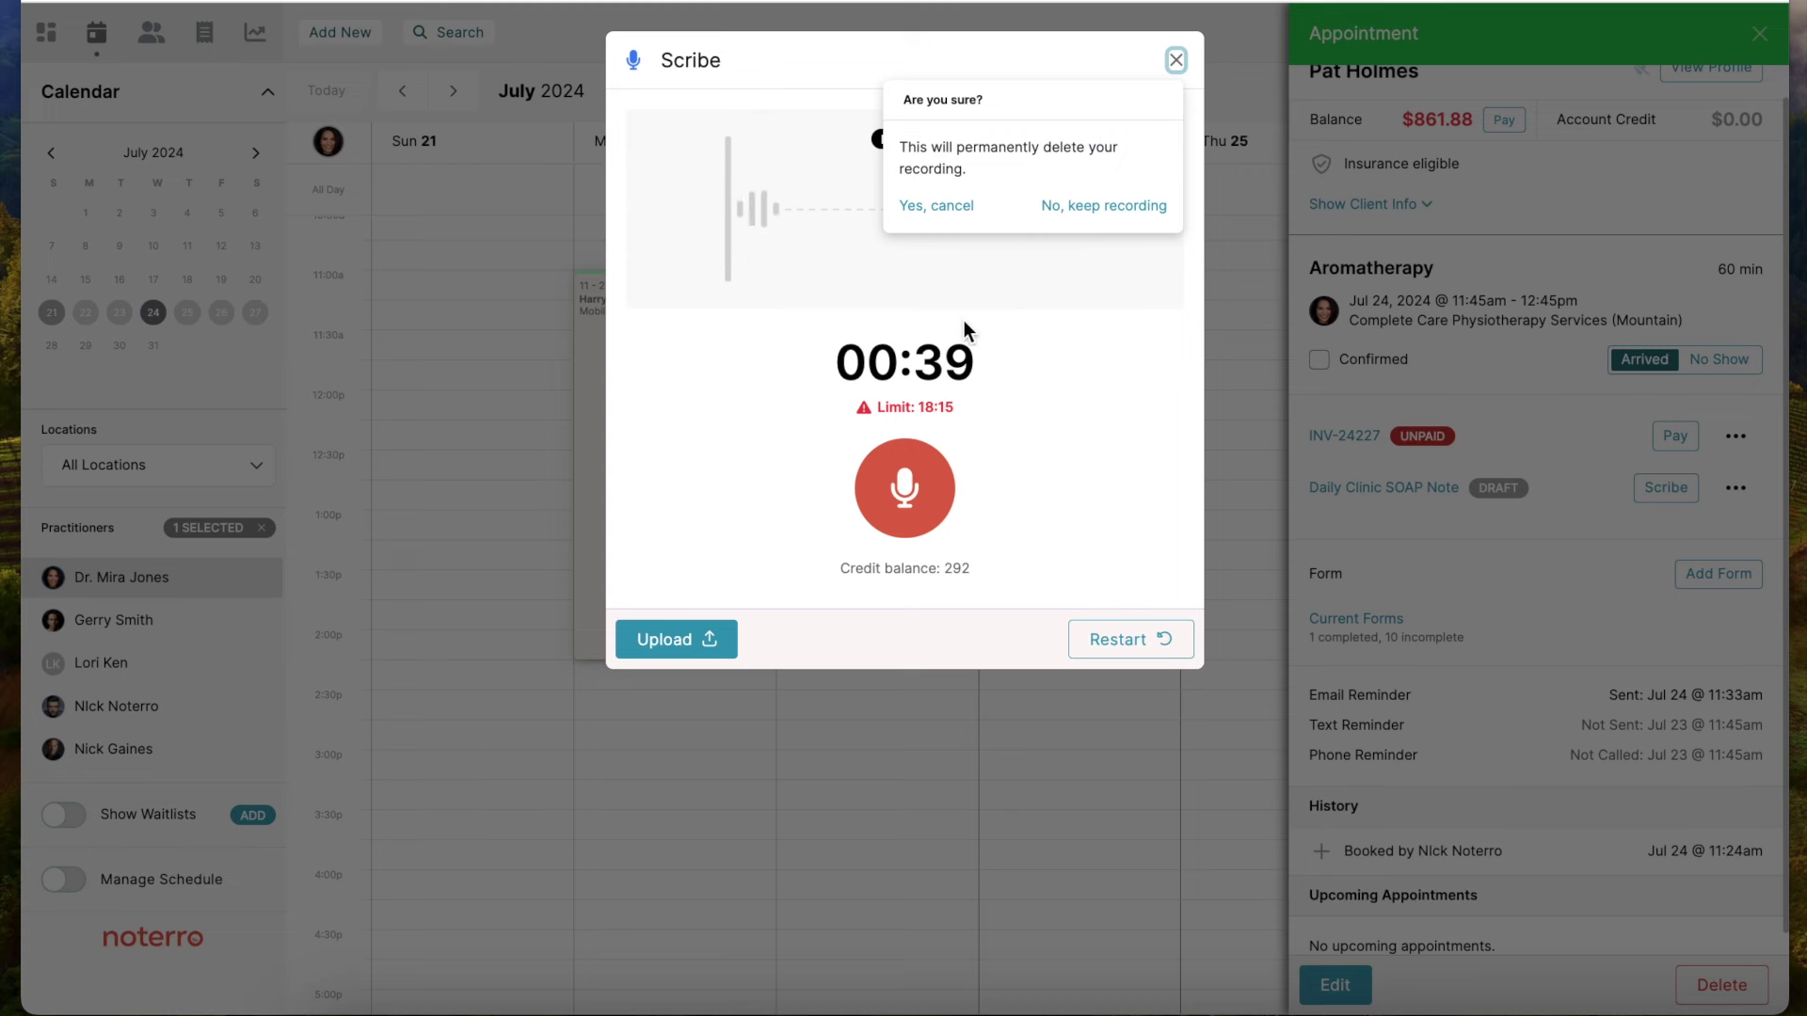
click(1061, 348)
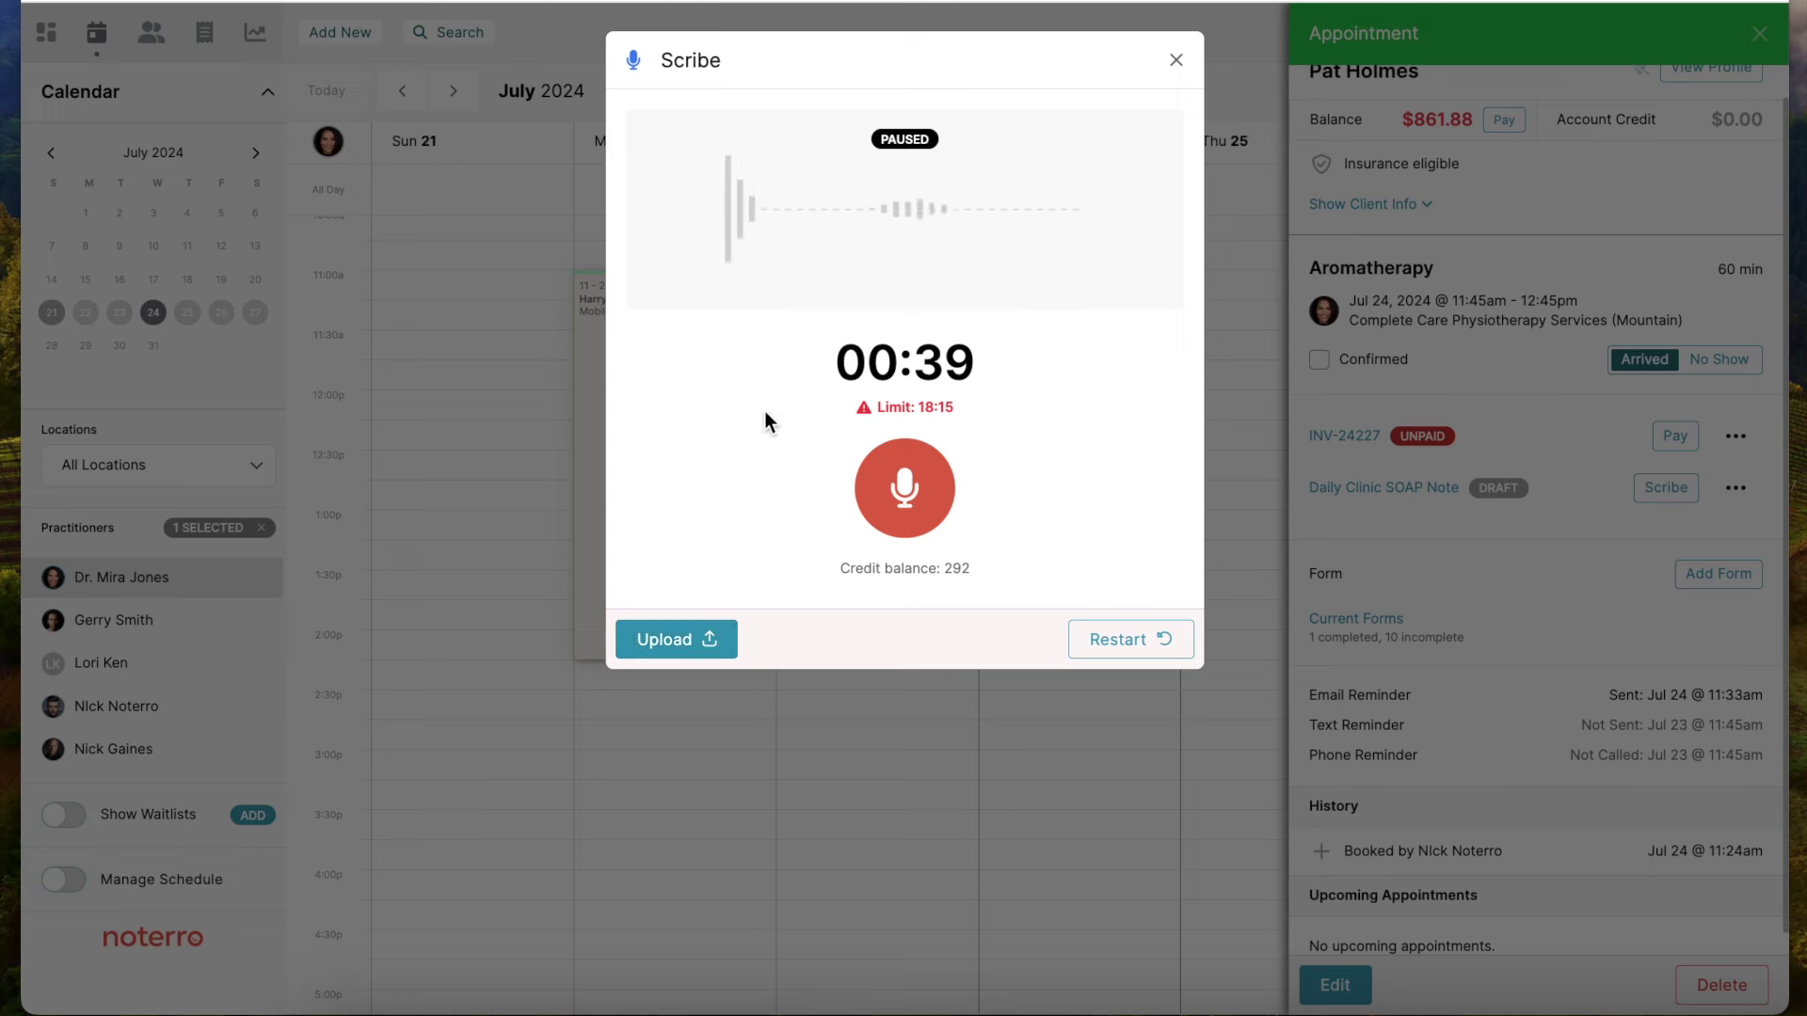
- Upload the 00:39 recording and let it process under the Daily Clinic SOAP Note
click(686, 647)
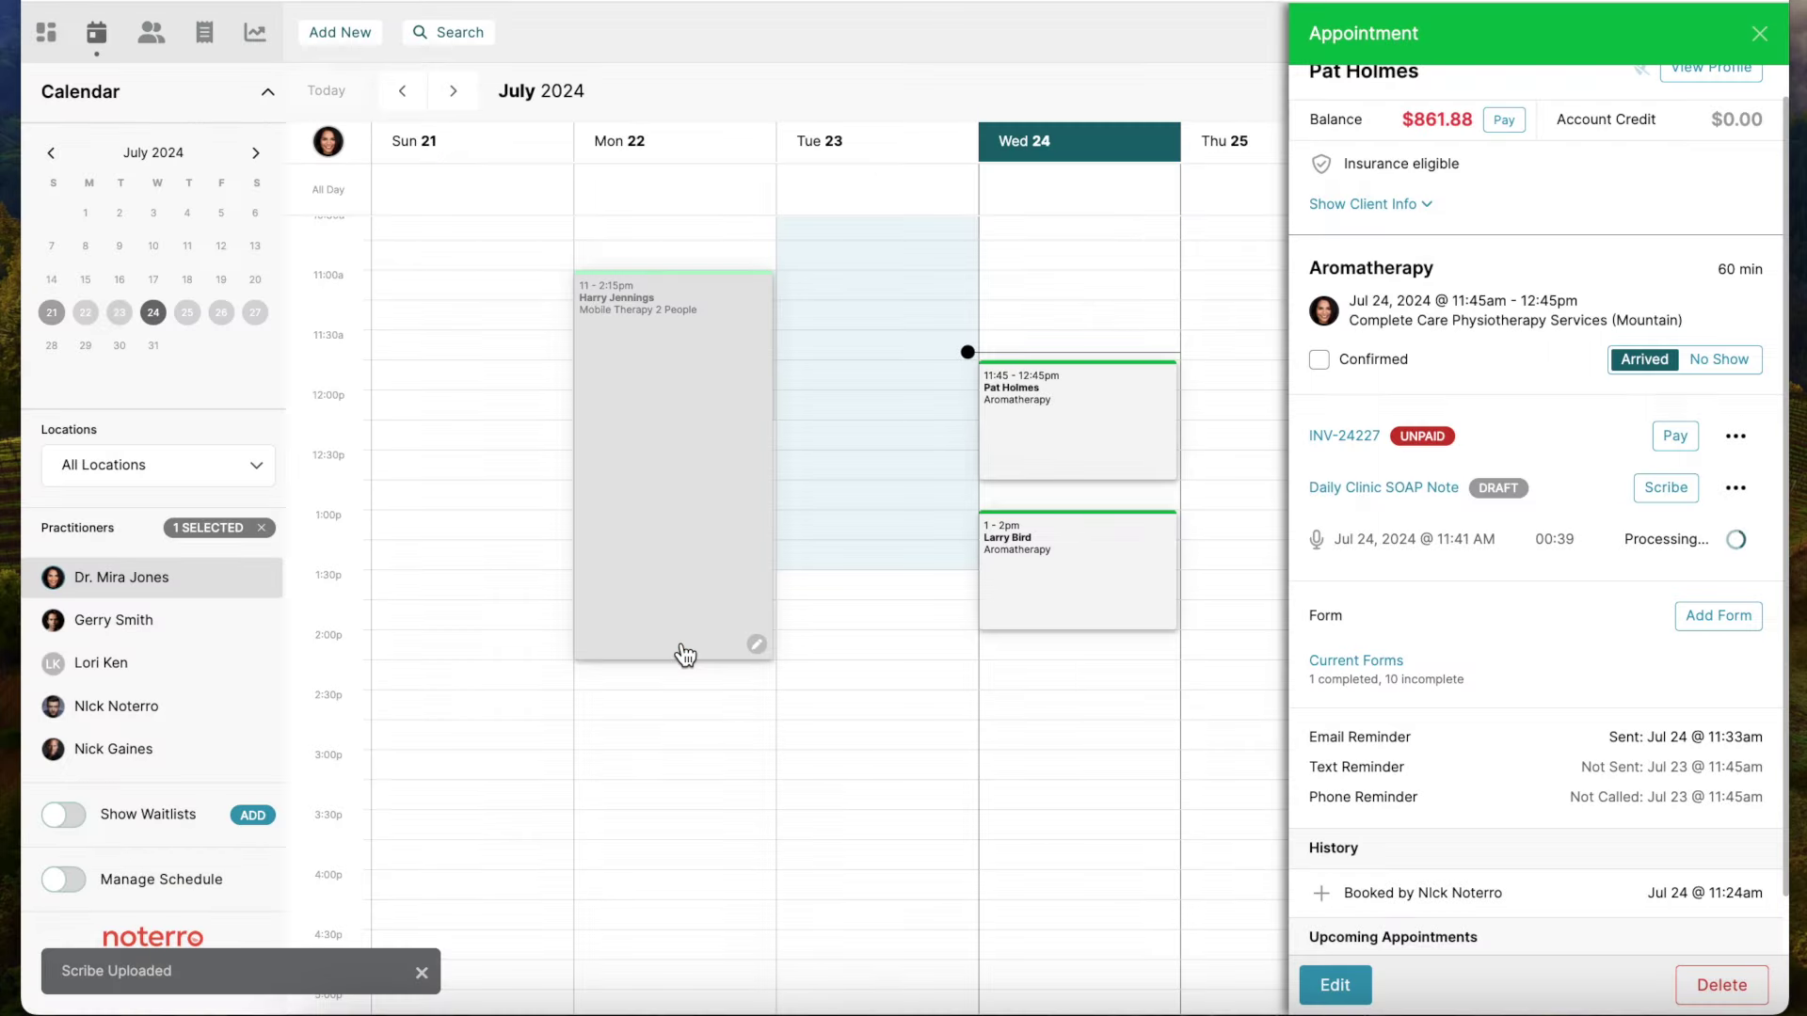
mouse_move(687, 656)
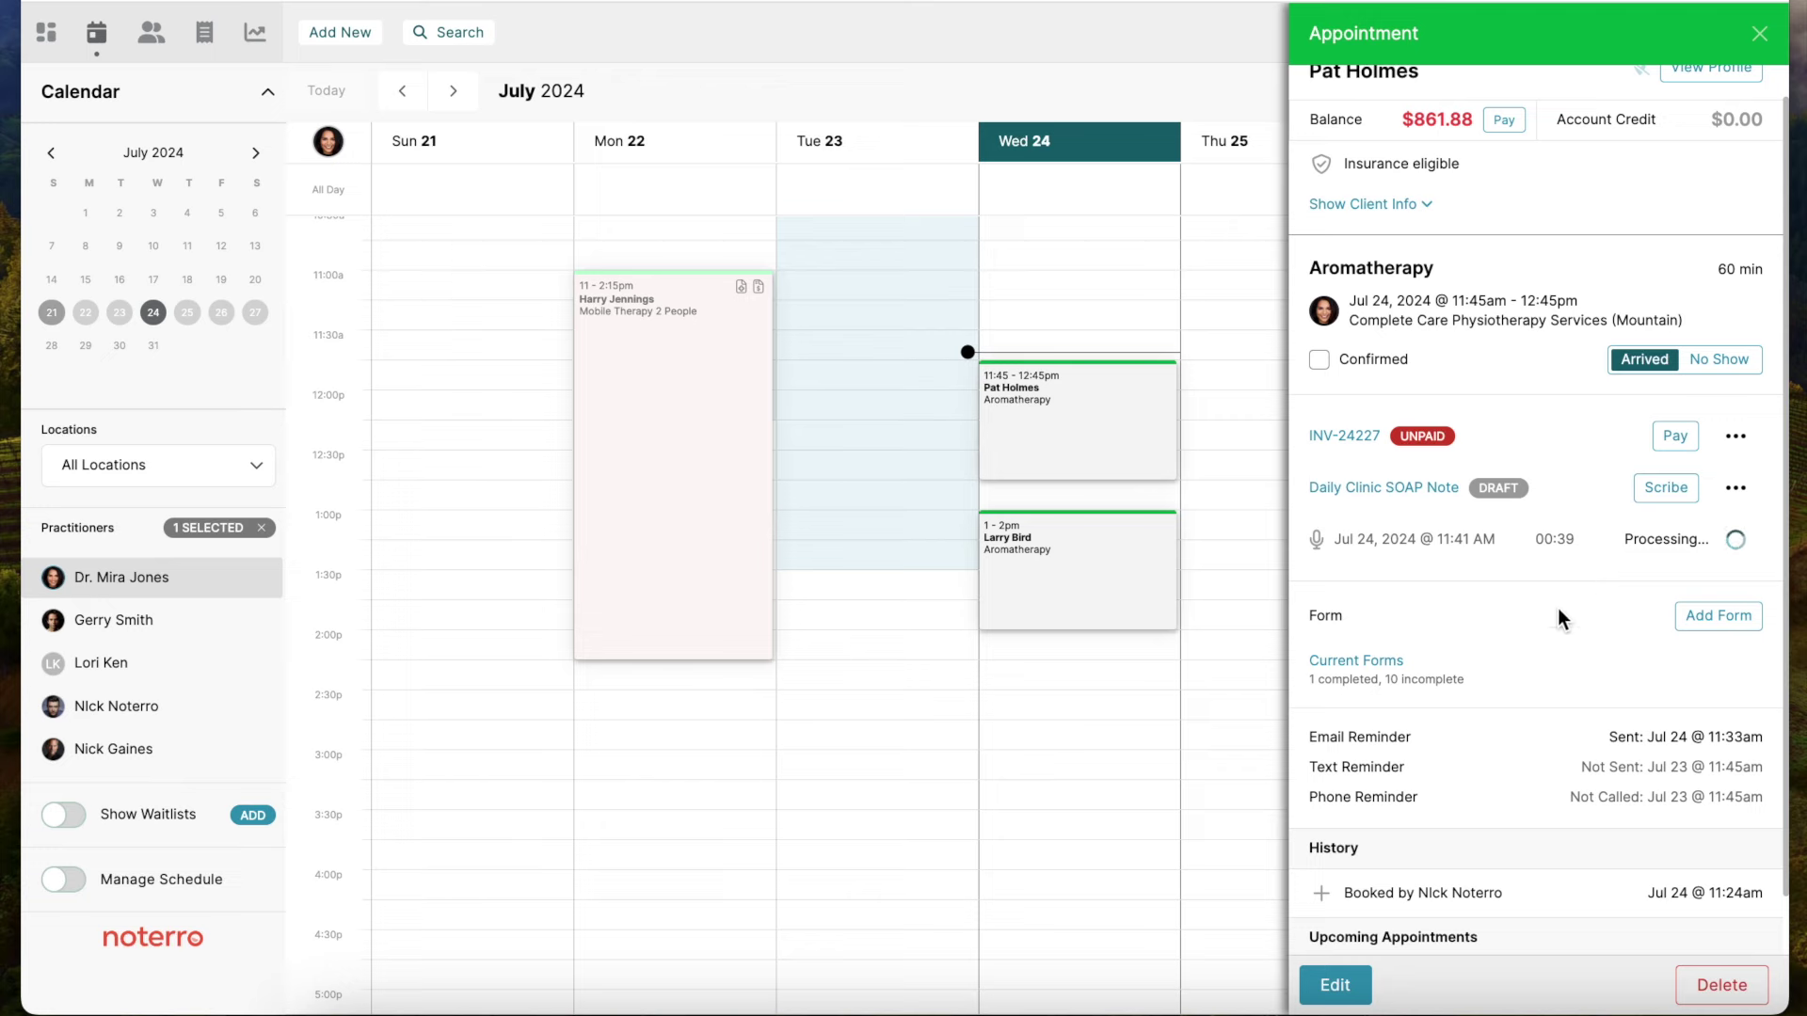
mouse_move(1094, 593)
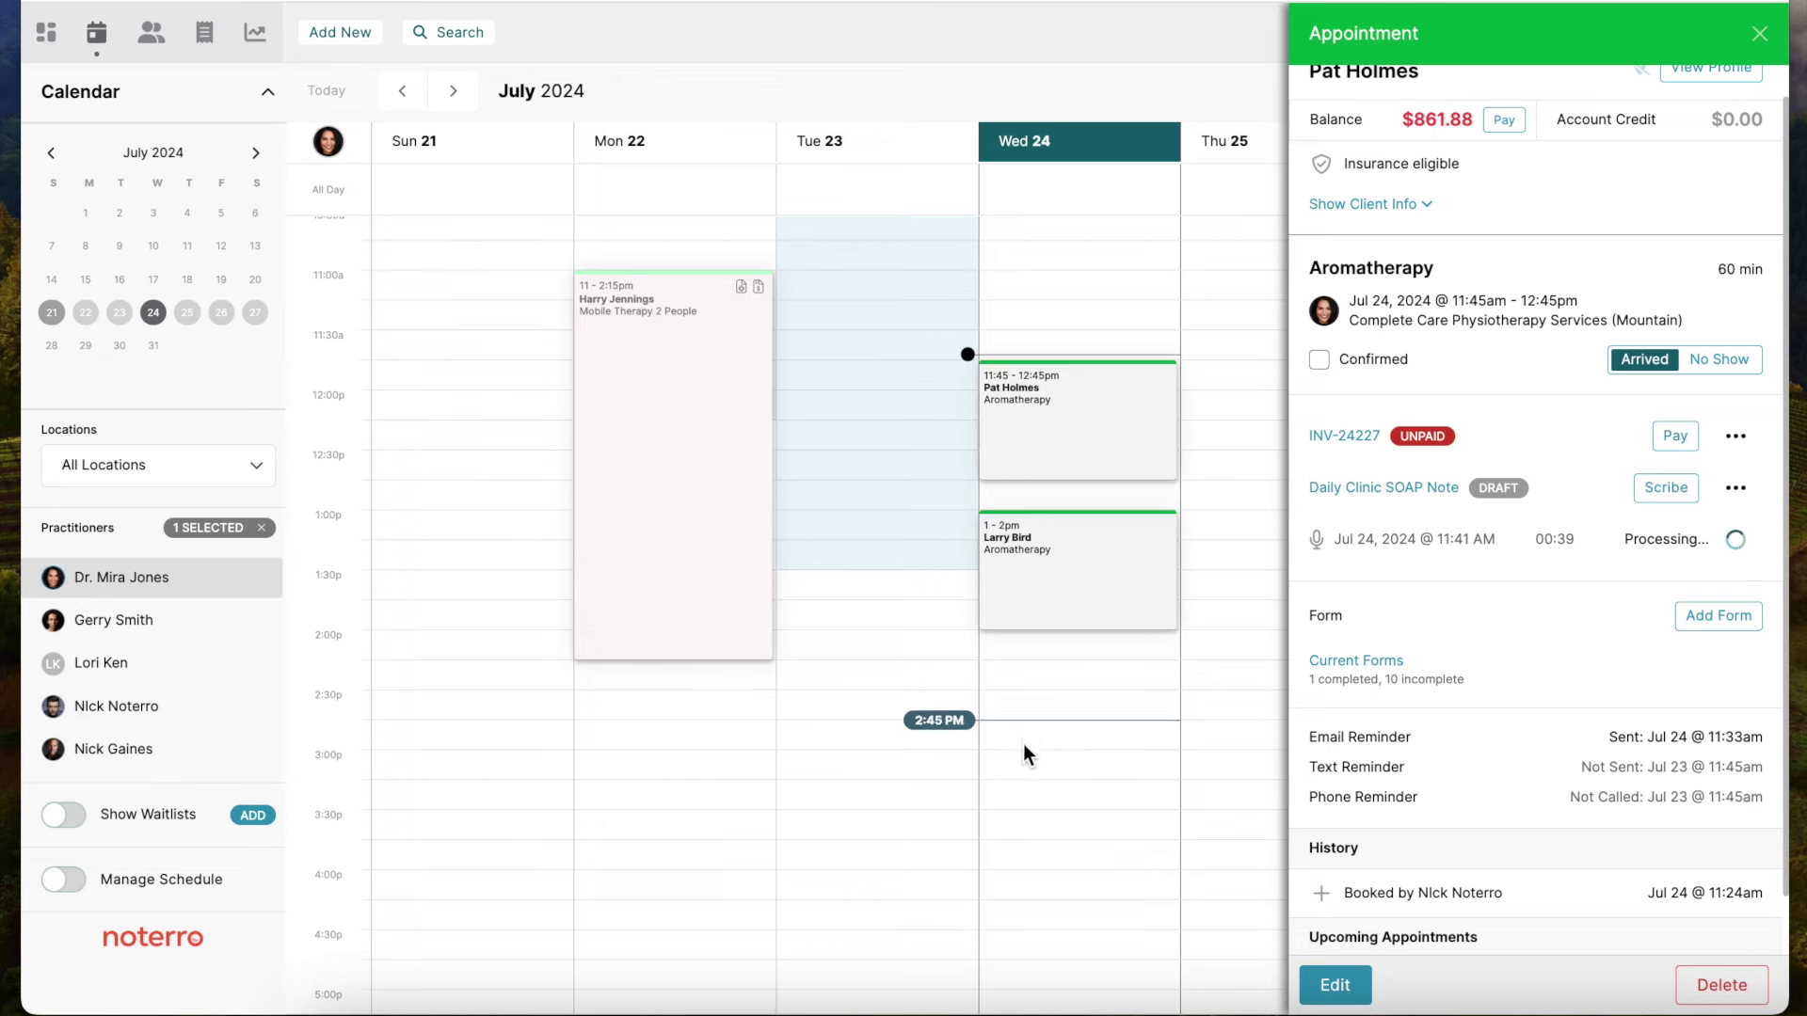
- Go from the calendar to the dashboard's Pending Scribes and start reviewing all of them
click(1757, 39)
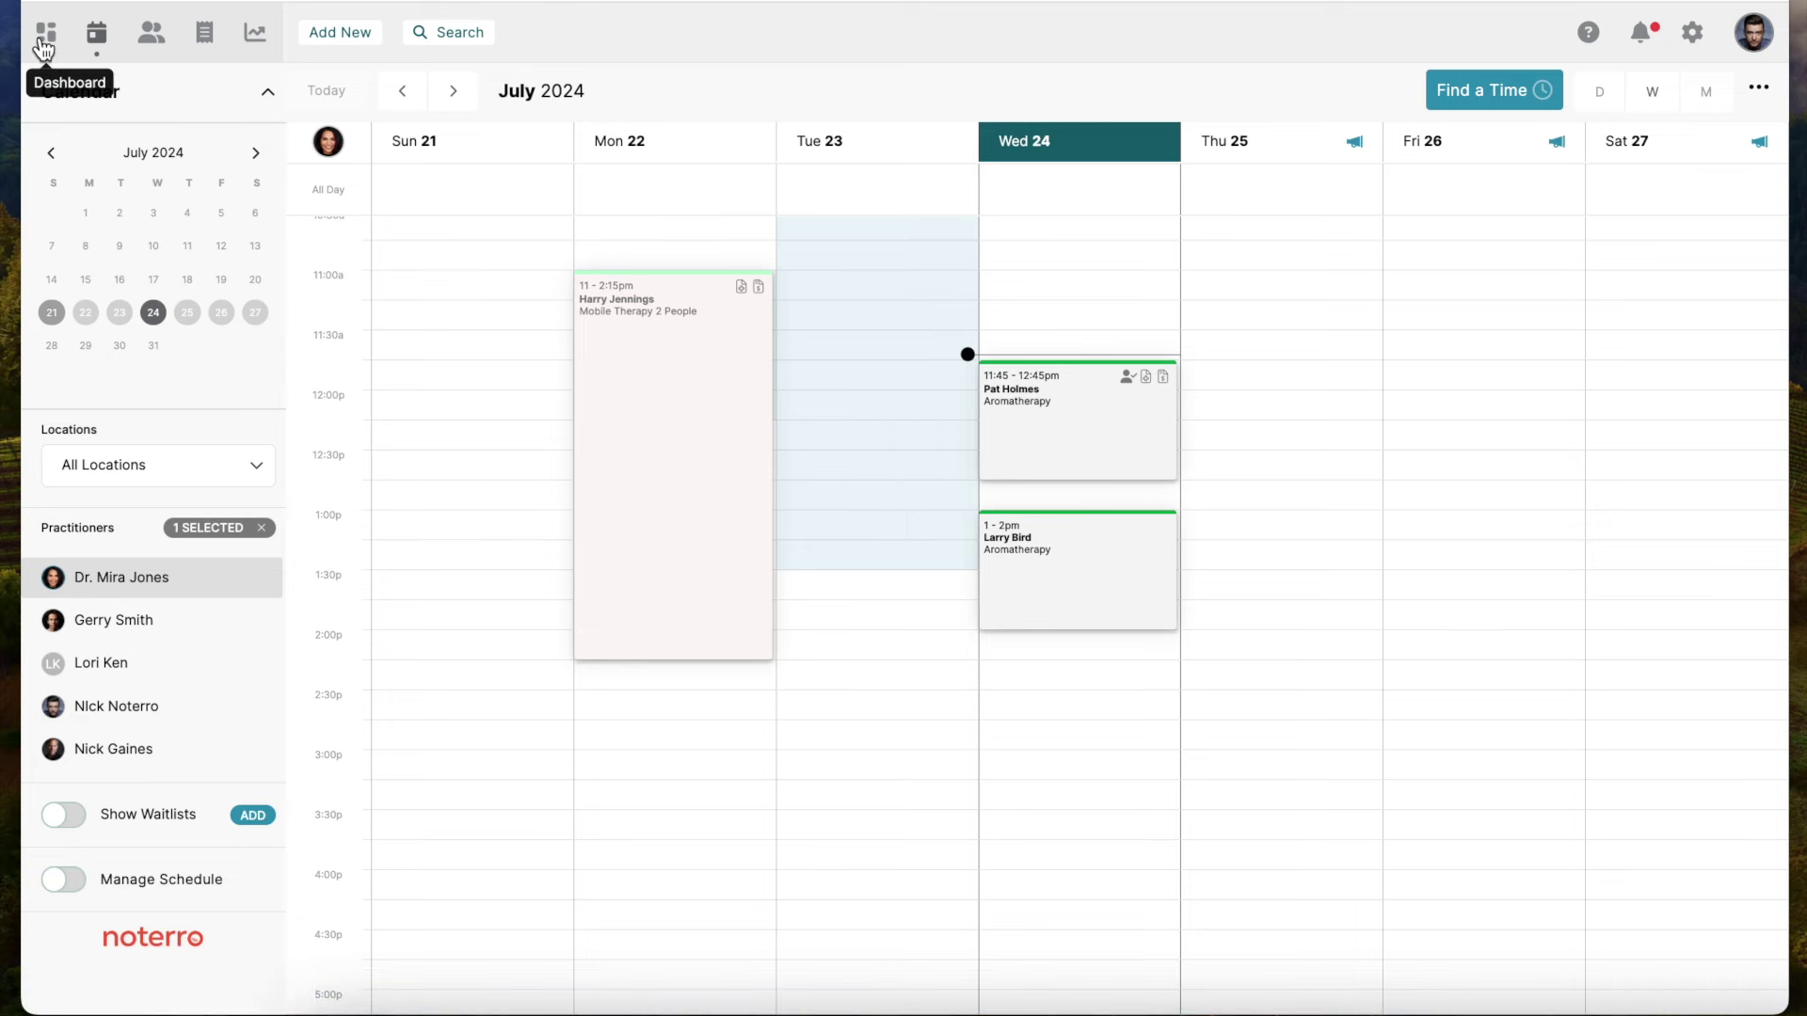
click(44, 45)
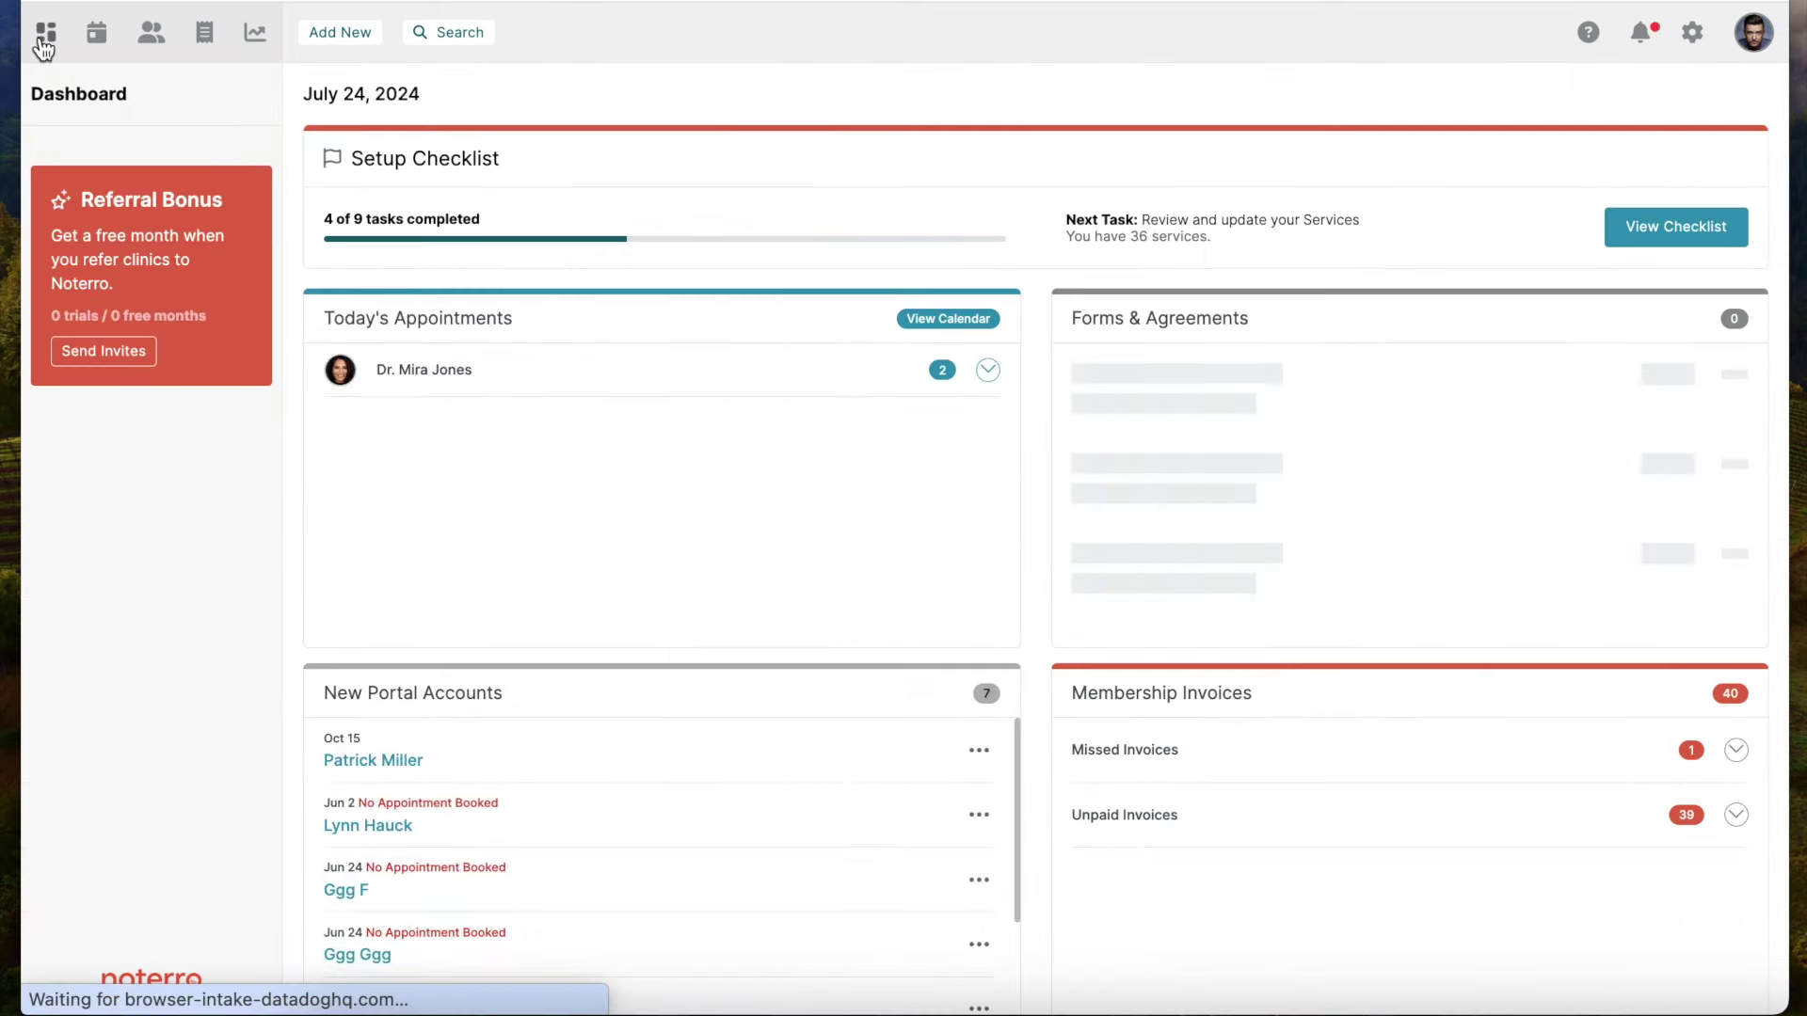
scroll(1063, 484, down, 3)
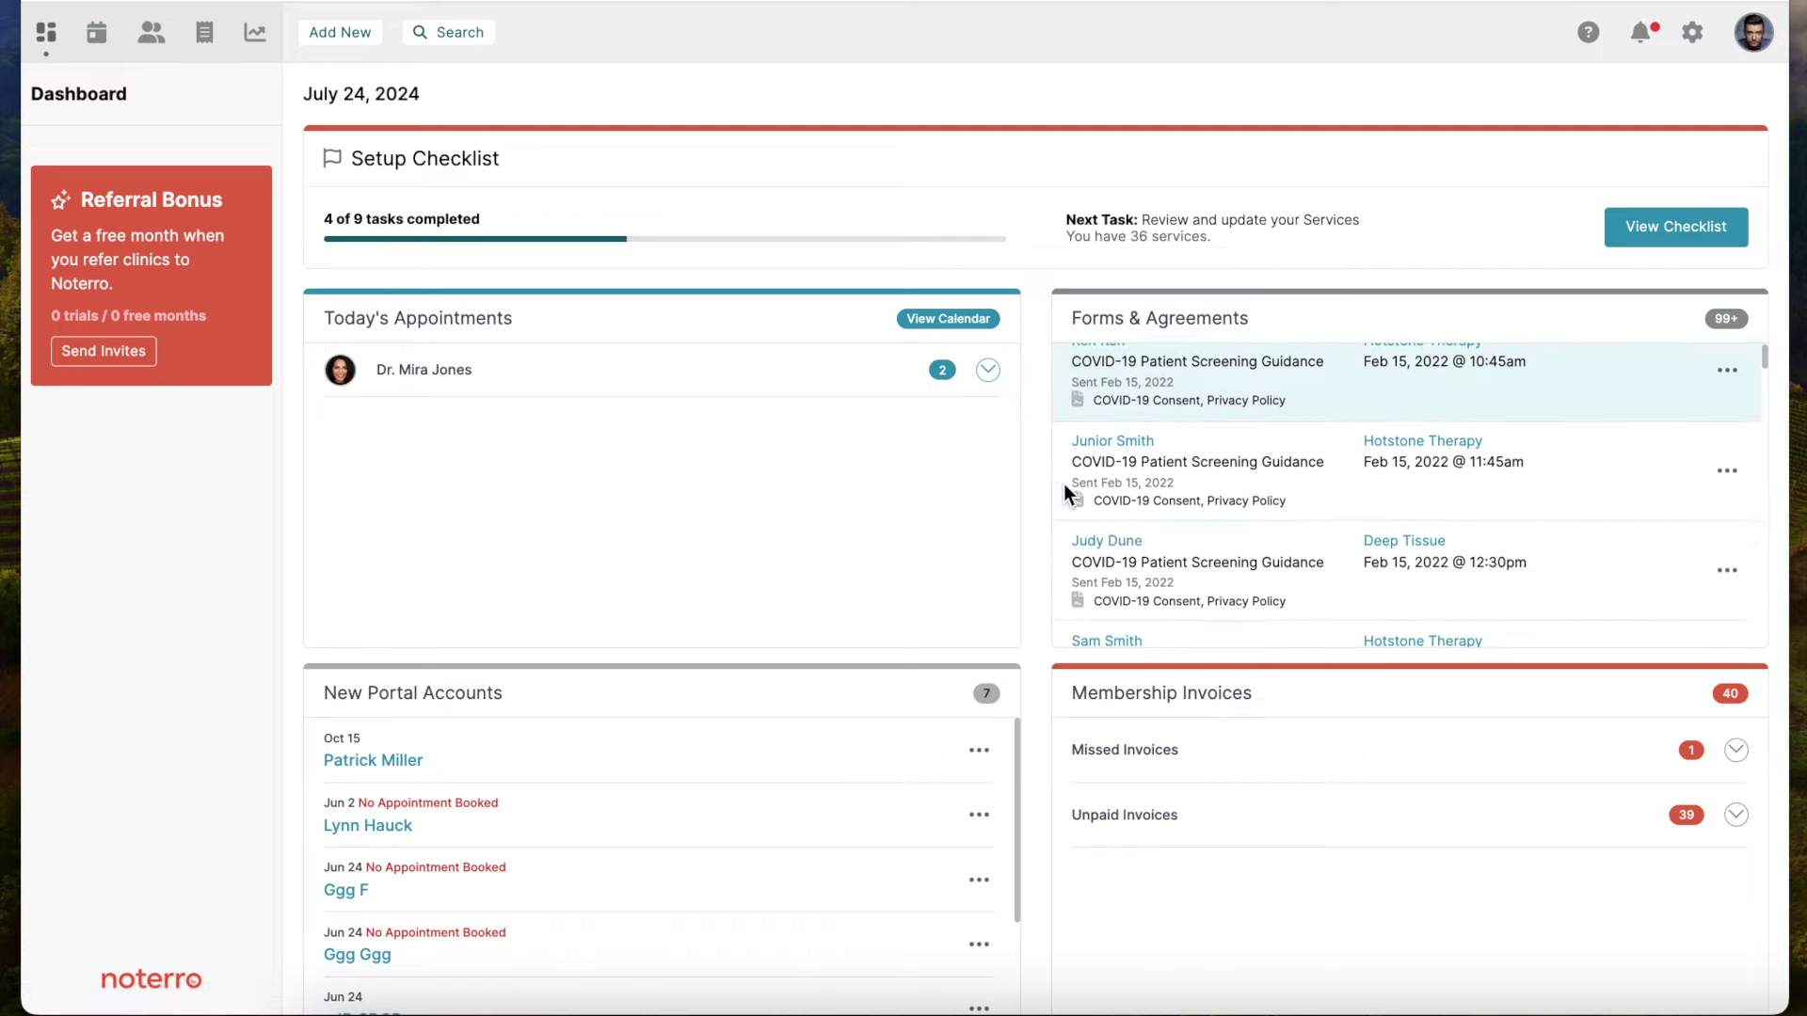
scroll(1165, 736, down, 5)
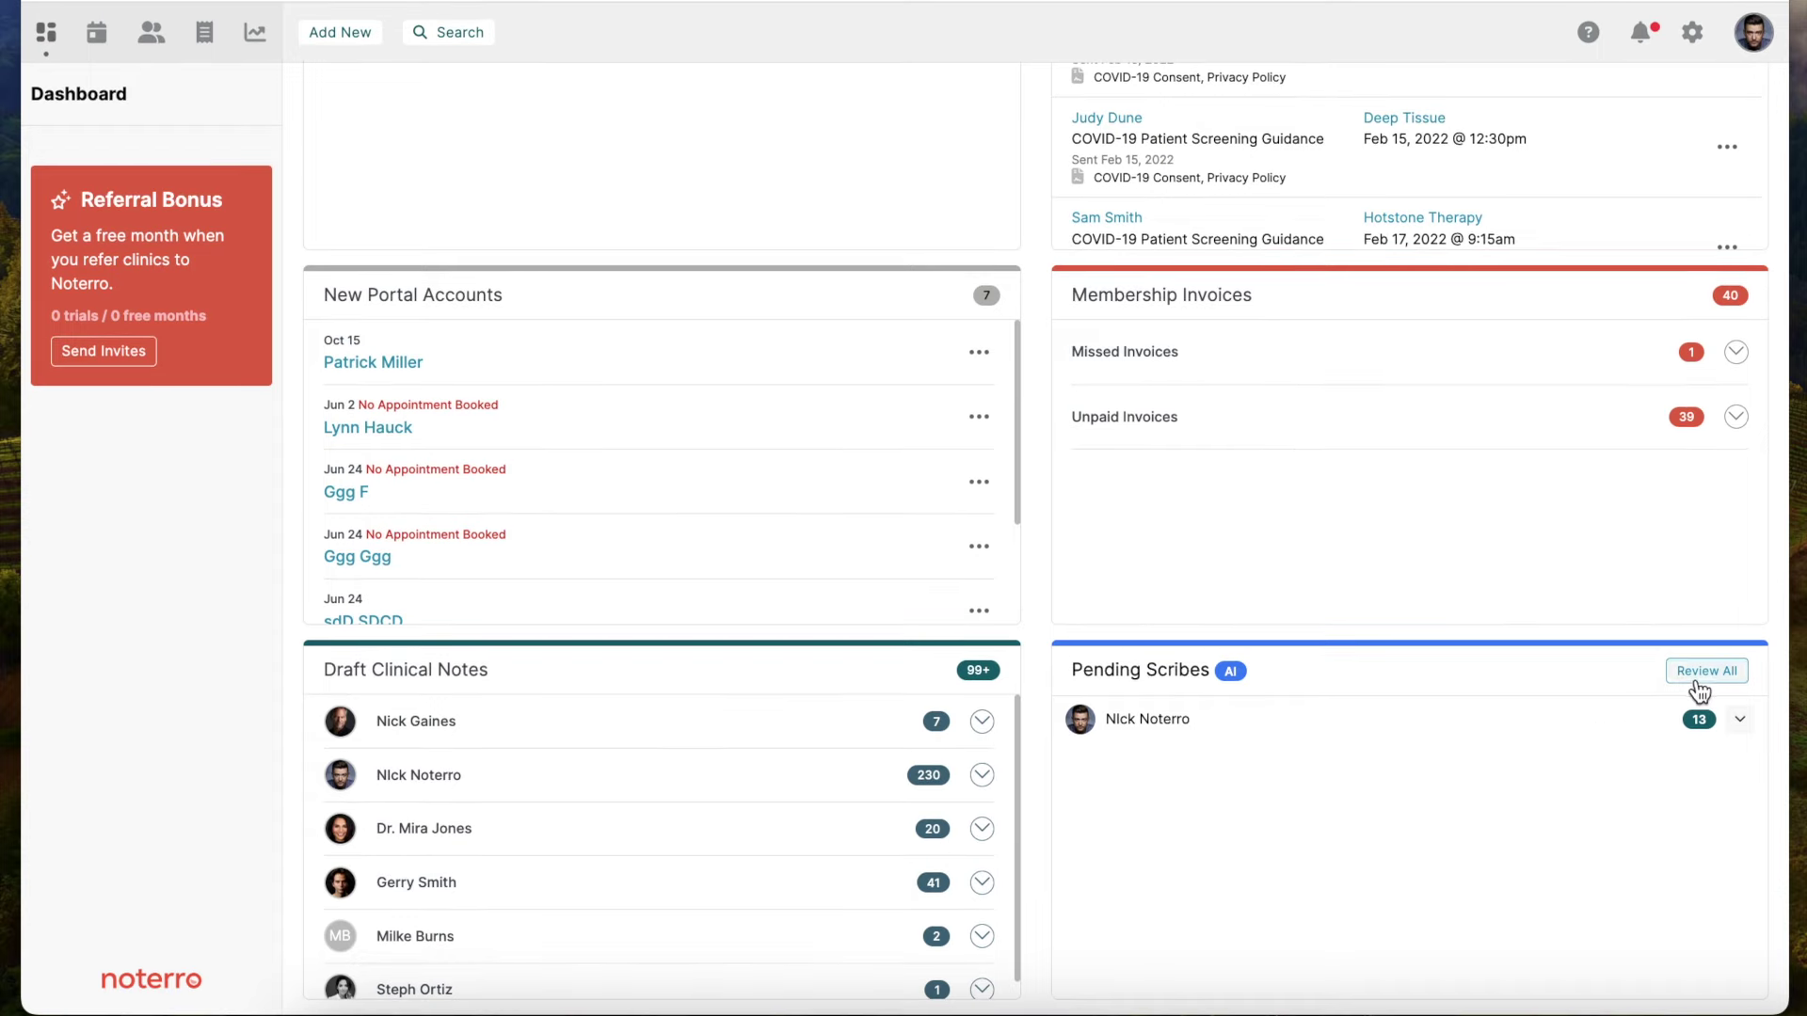
click(1697, 674)
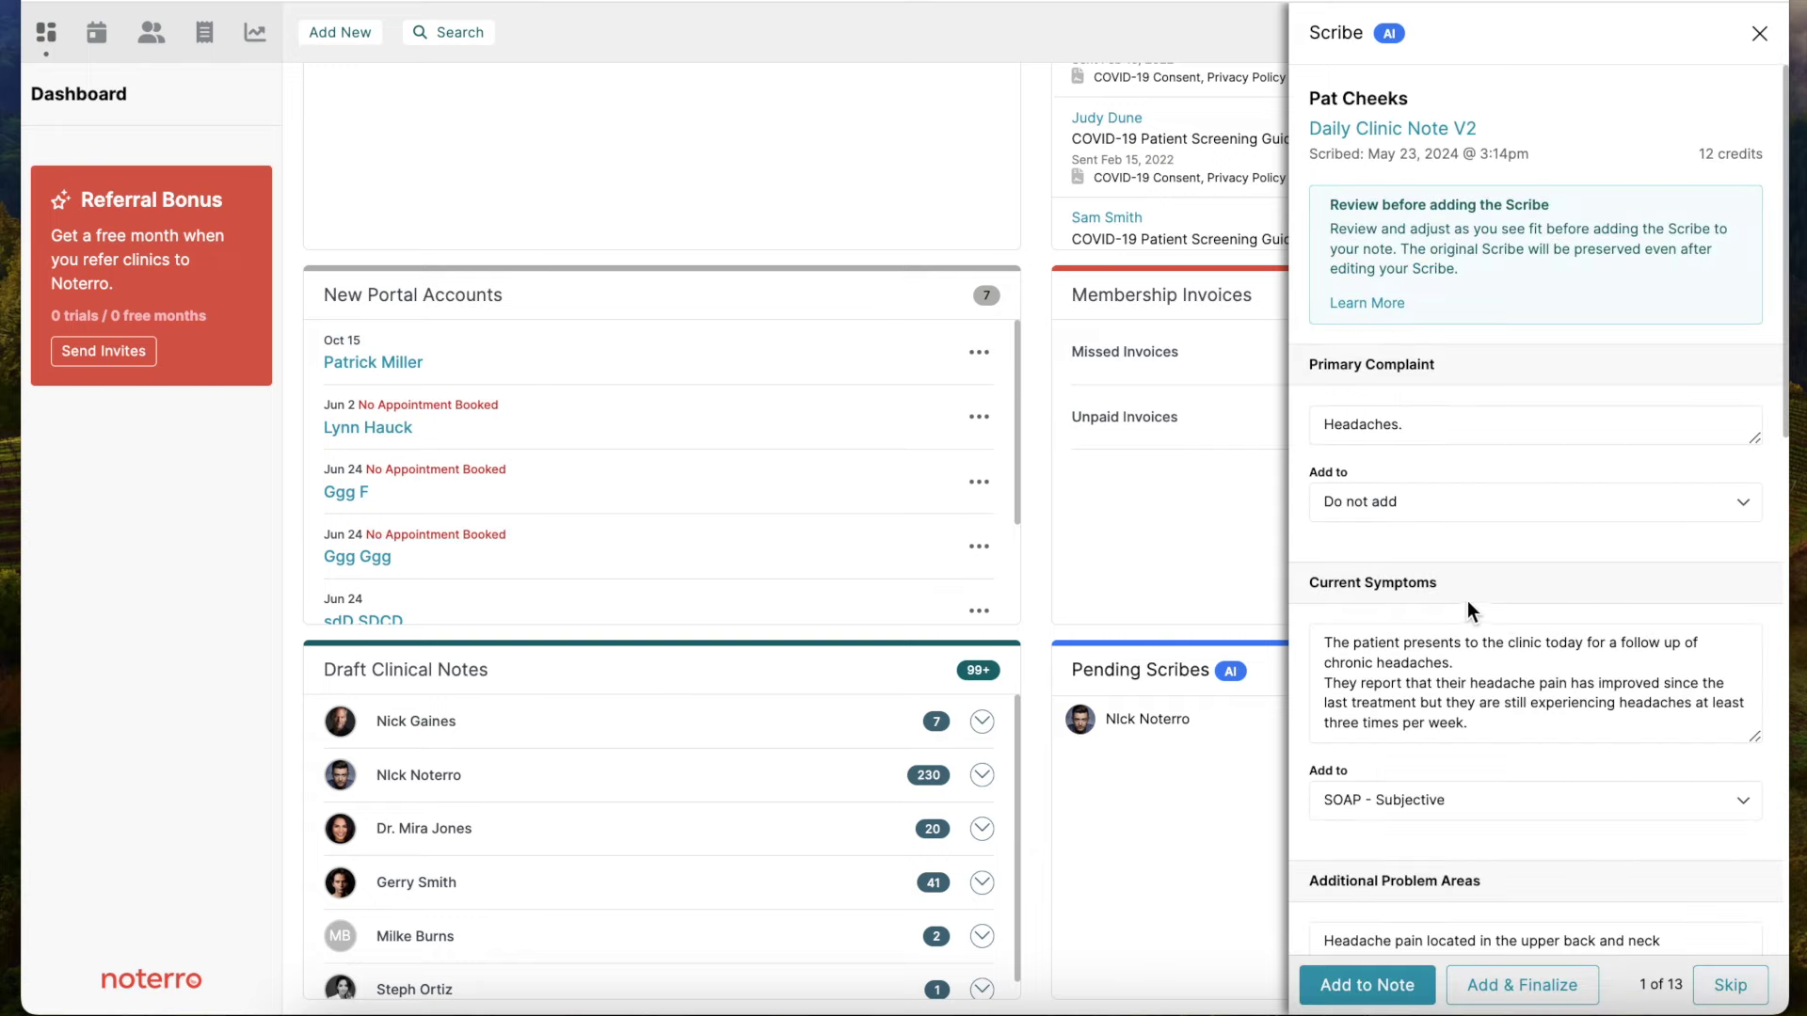
- Scroll through pending scribe 1 of 13 and set Current Symptoms to Do not add
scroll(1466, 600, down, 7)
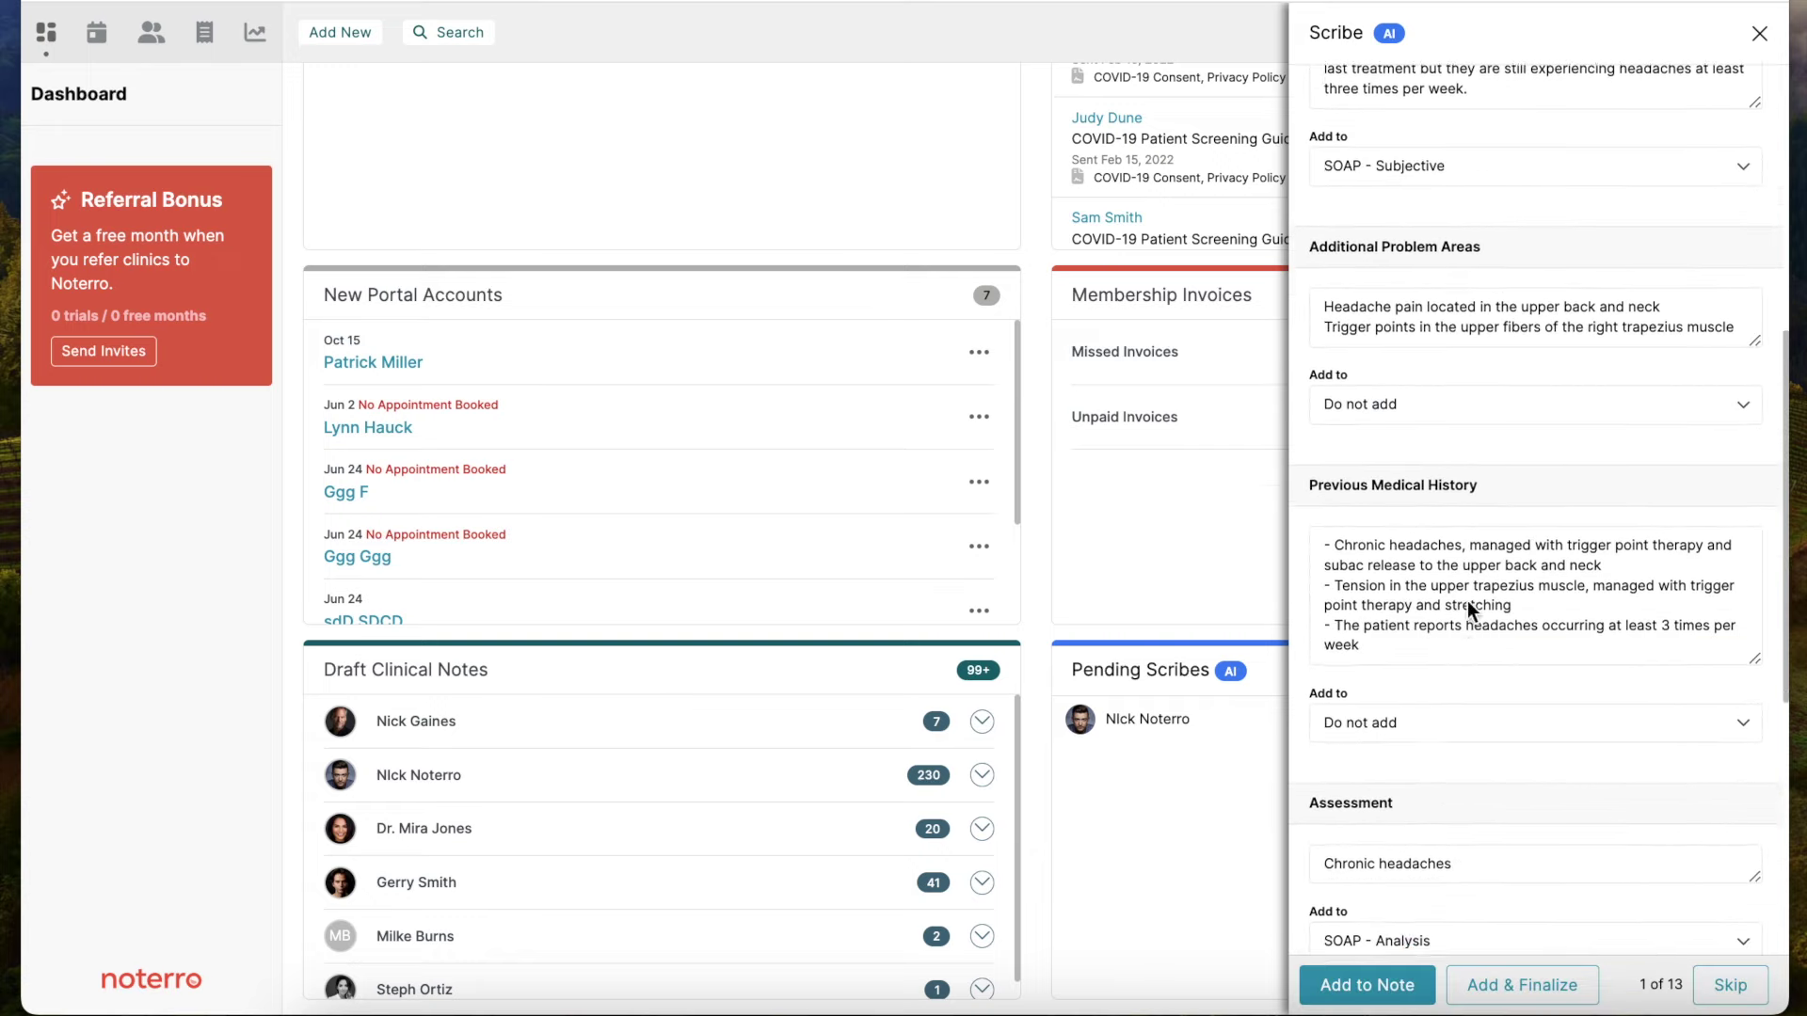
scroll(1467, 600, down, 2)
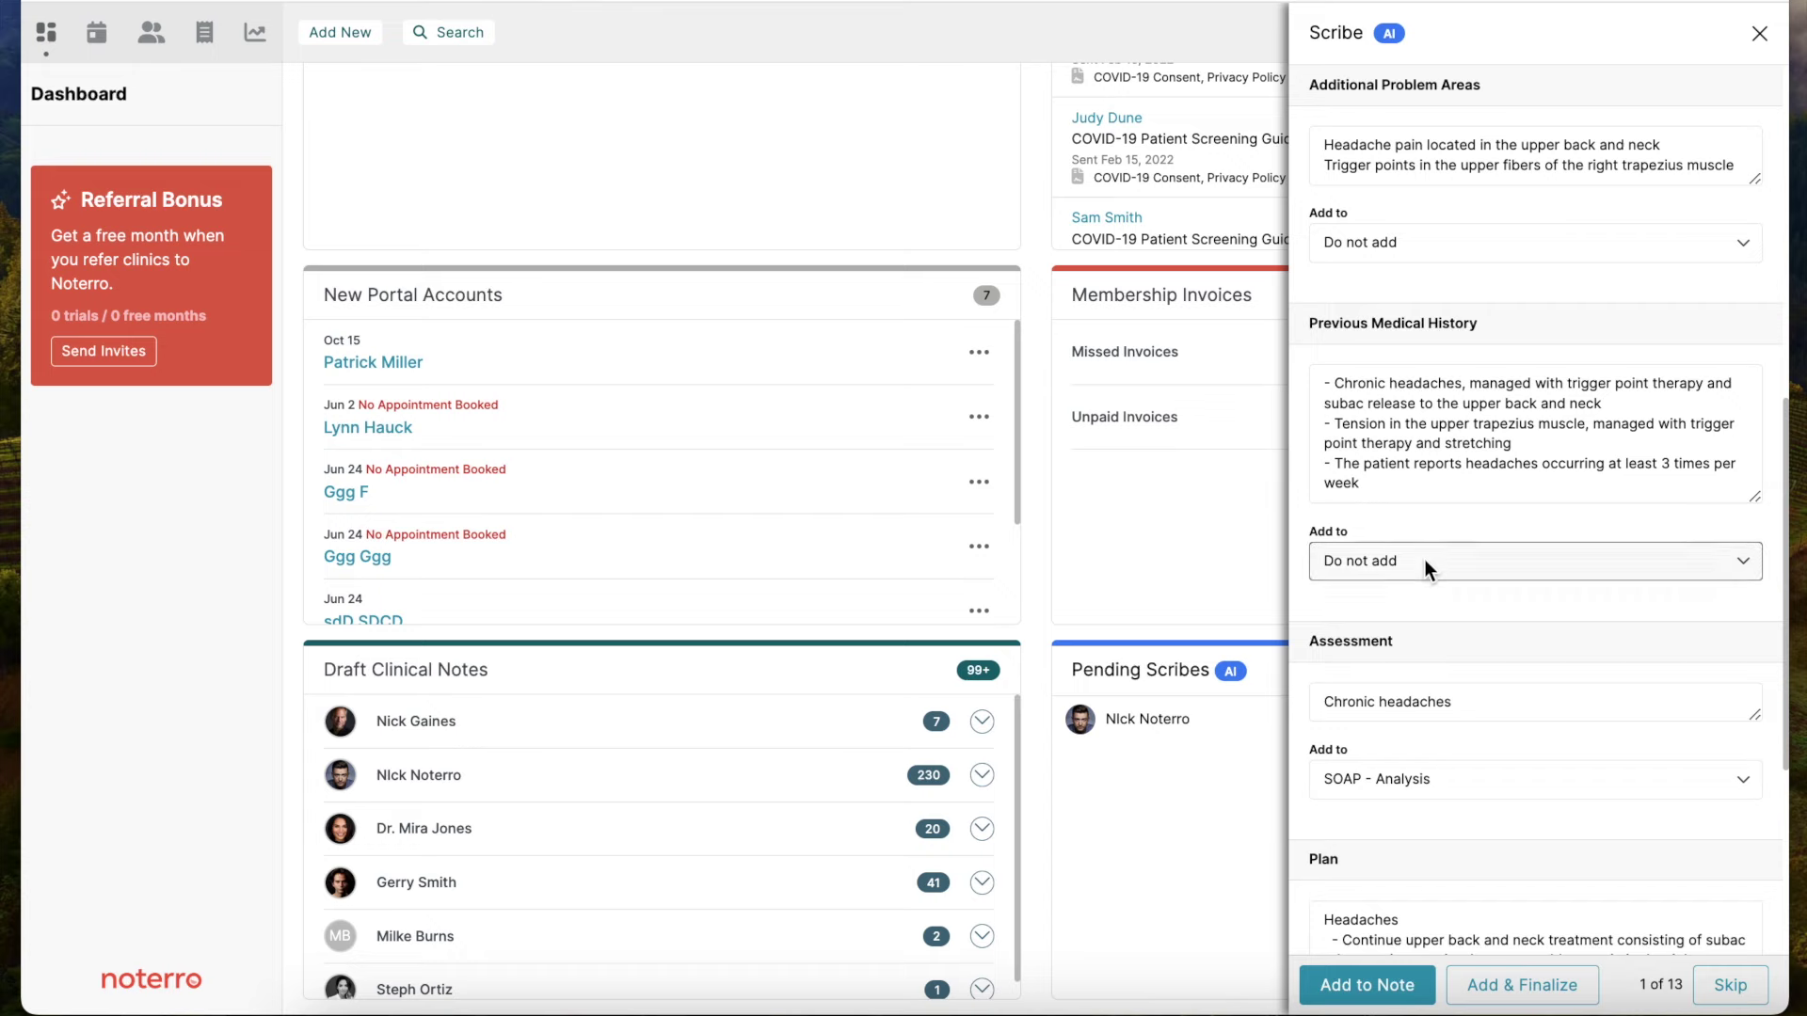
scroll(1425, 561, up, 4)
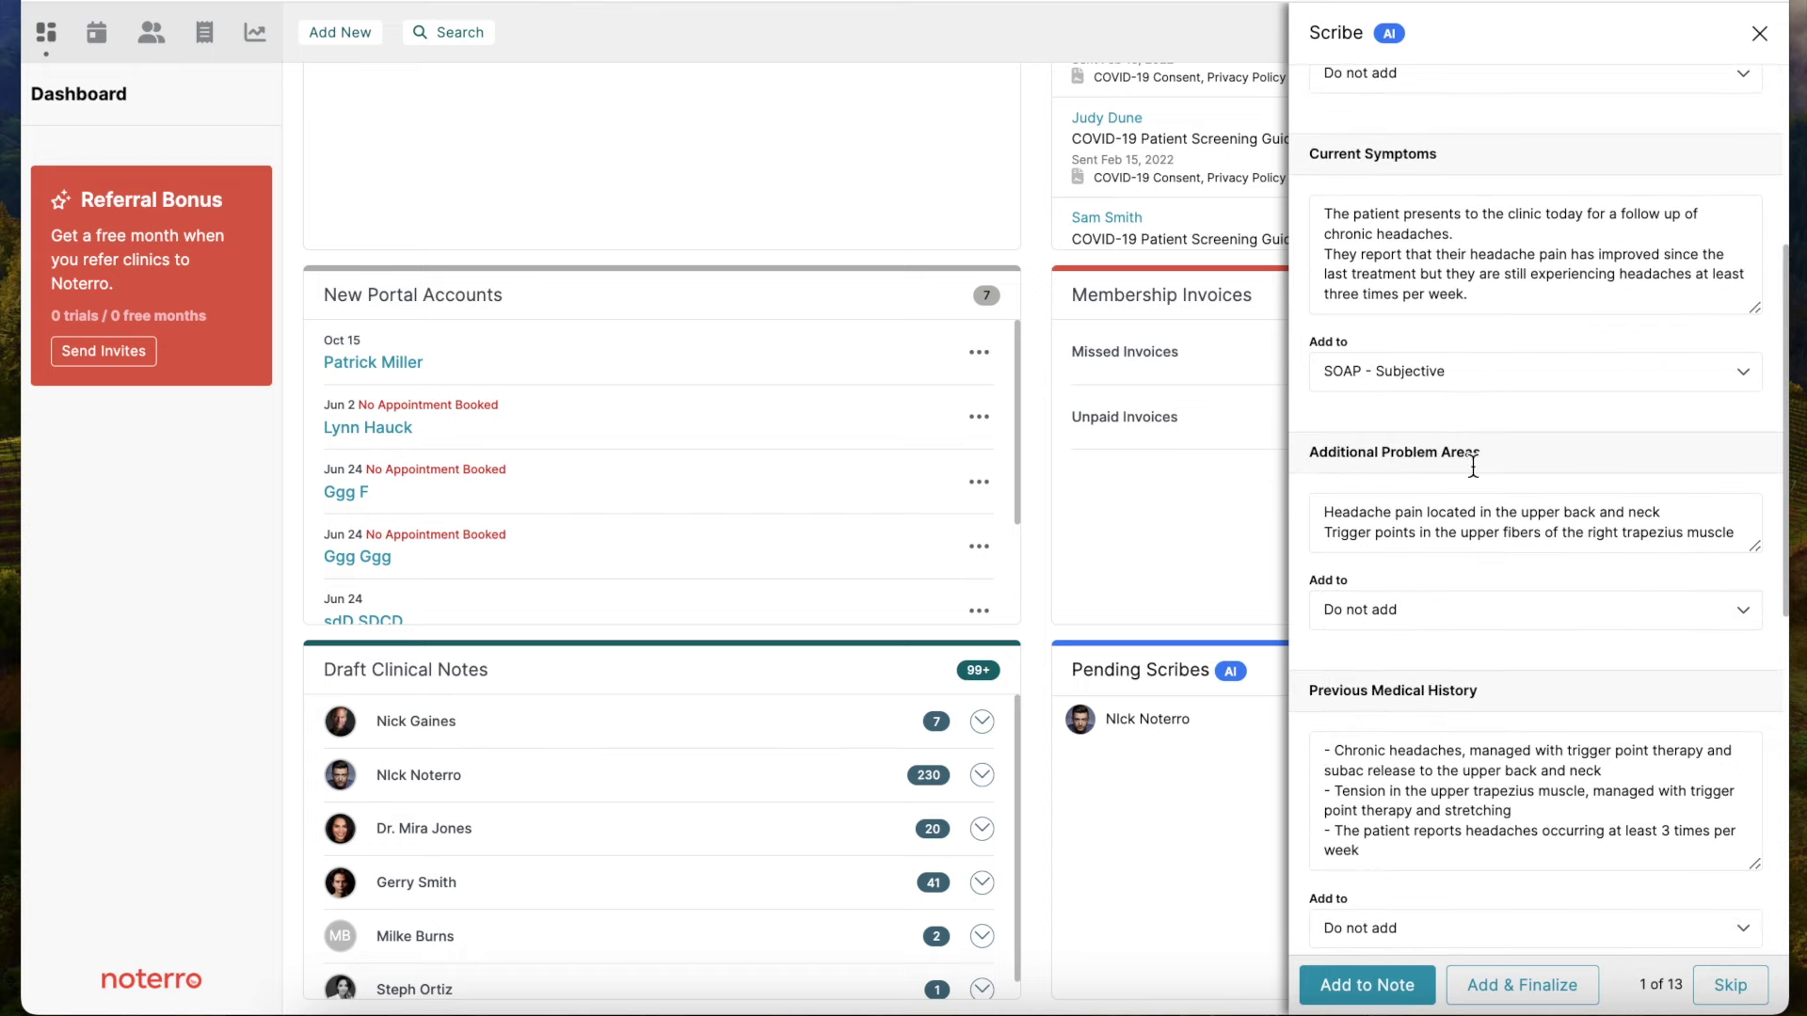
scroll(1532, 570, up, 1)
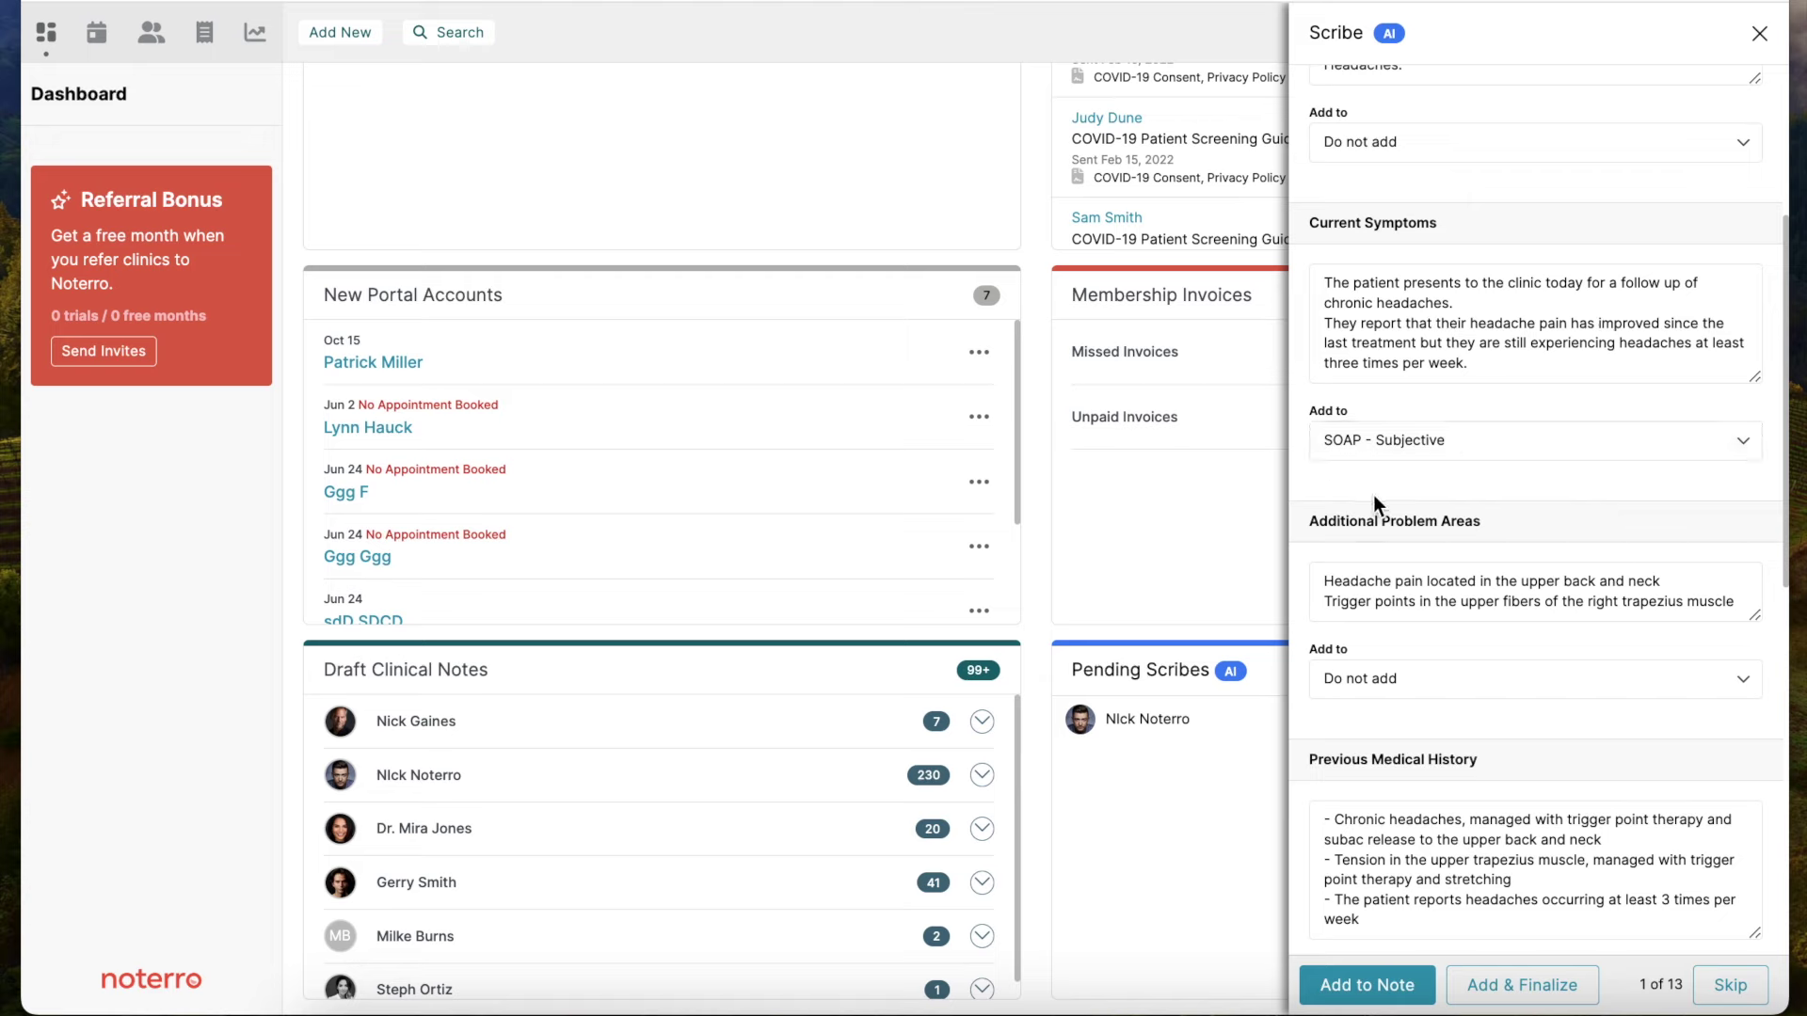
scroll(1374, 495, up, 1)
scroll(1374, 495, up, 4)
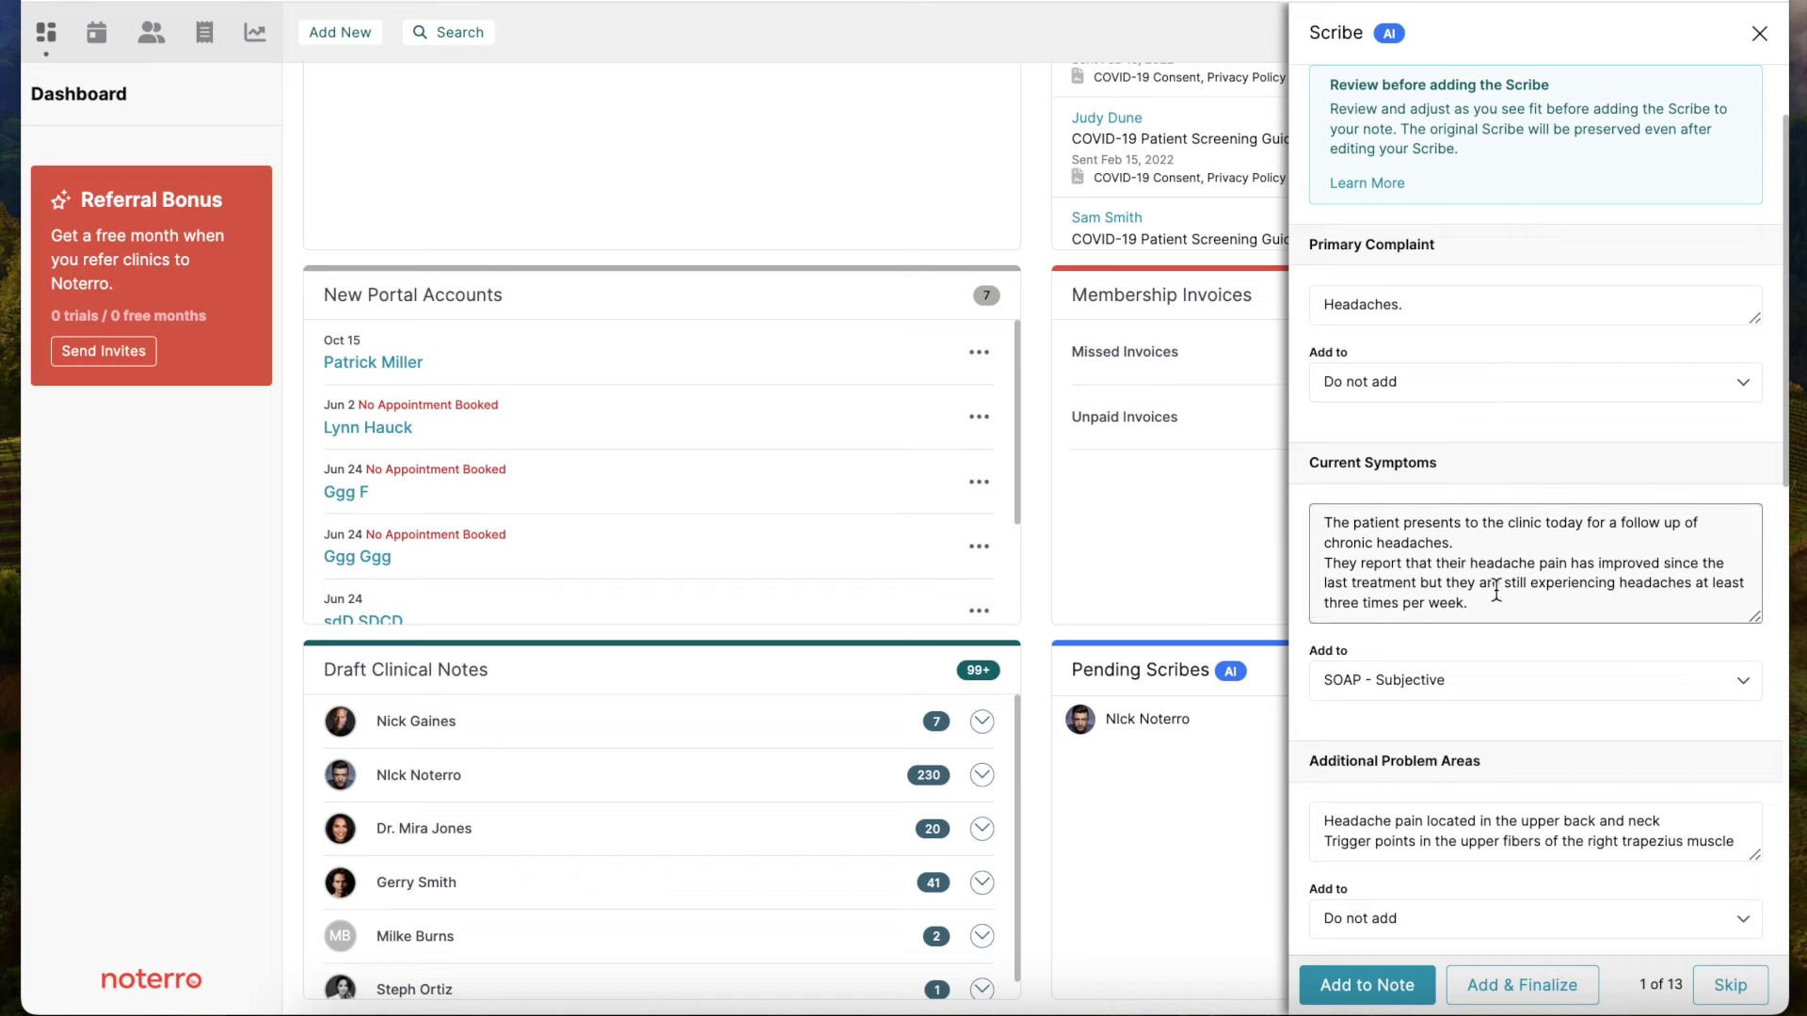
scroll(1489, 599, down, 3)
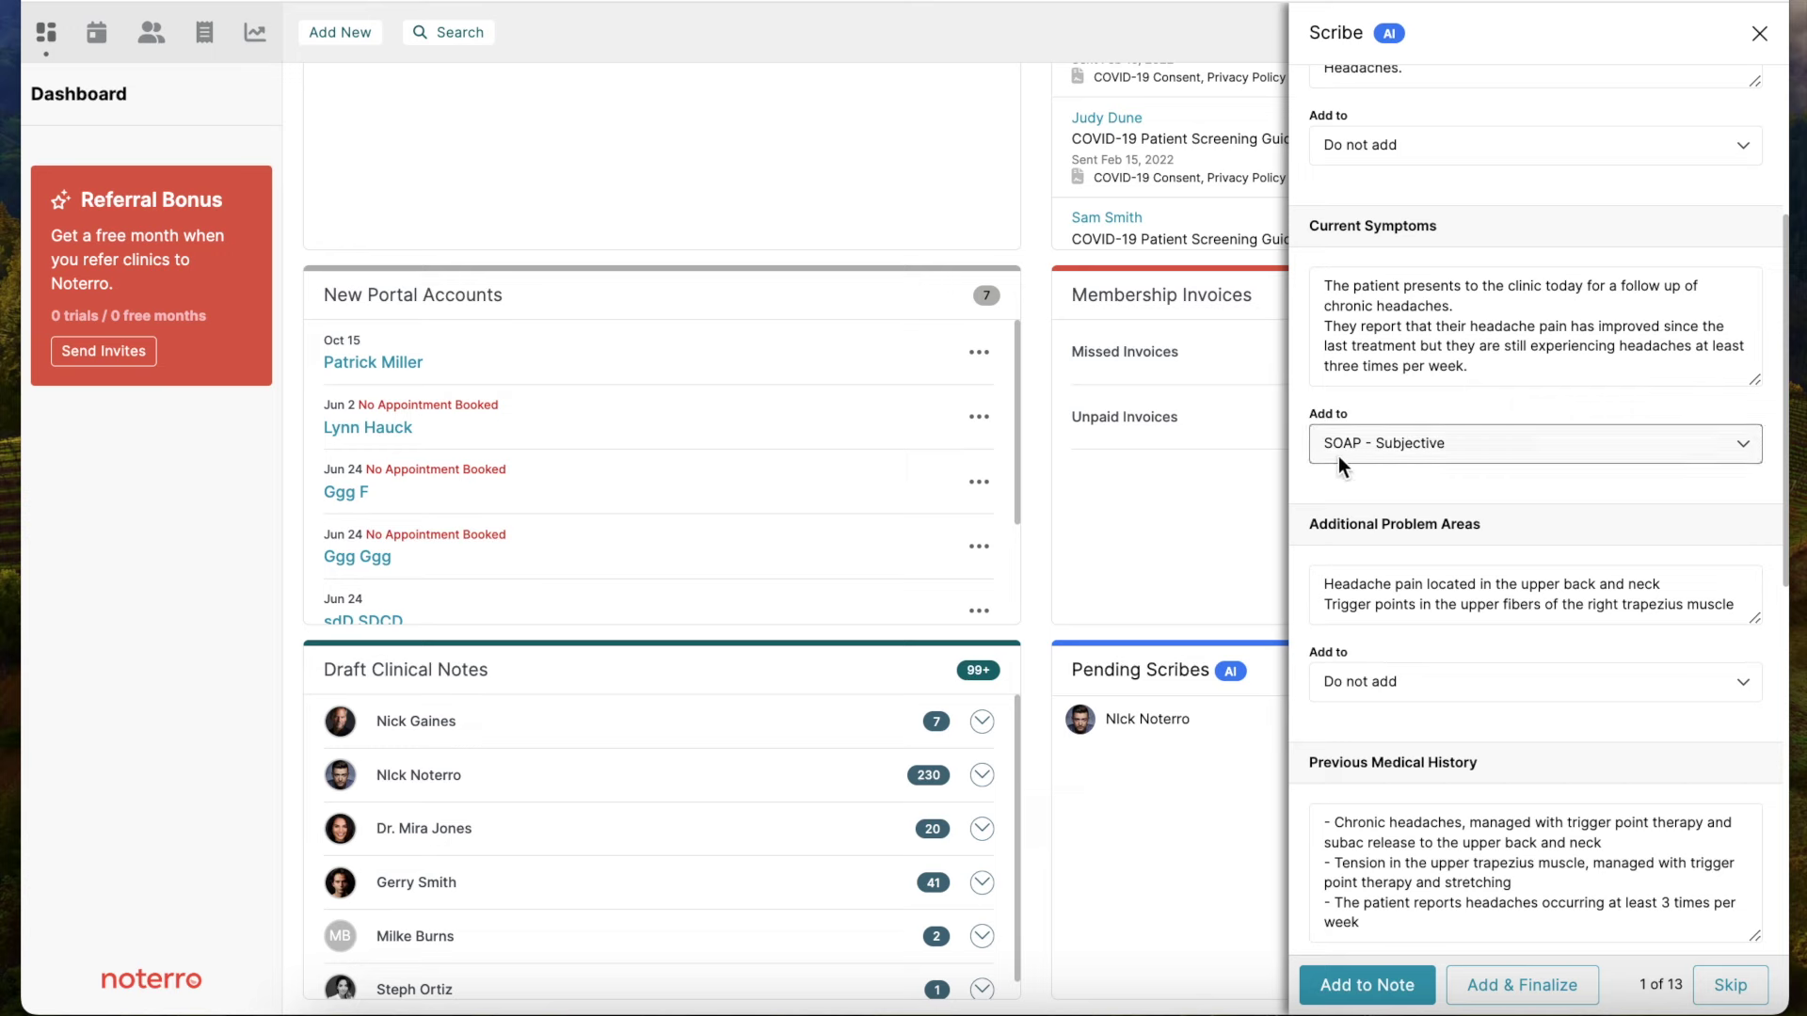
click(1727, 449)
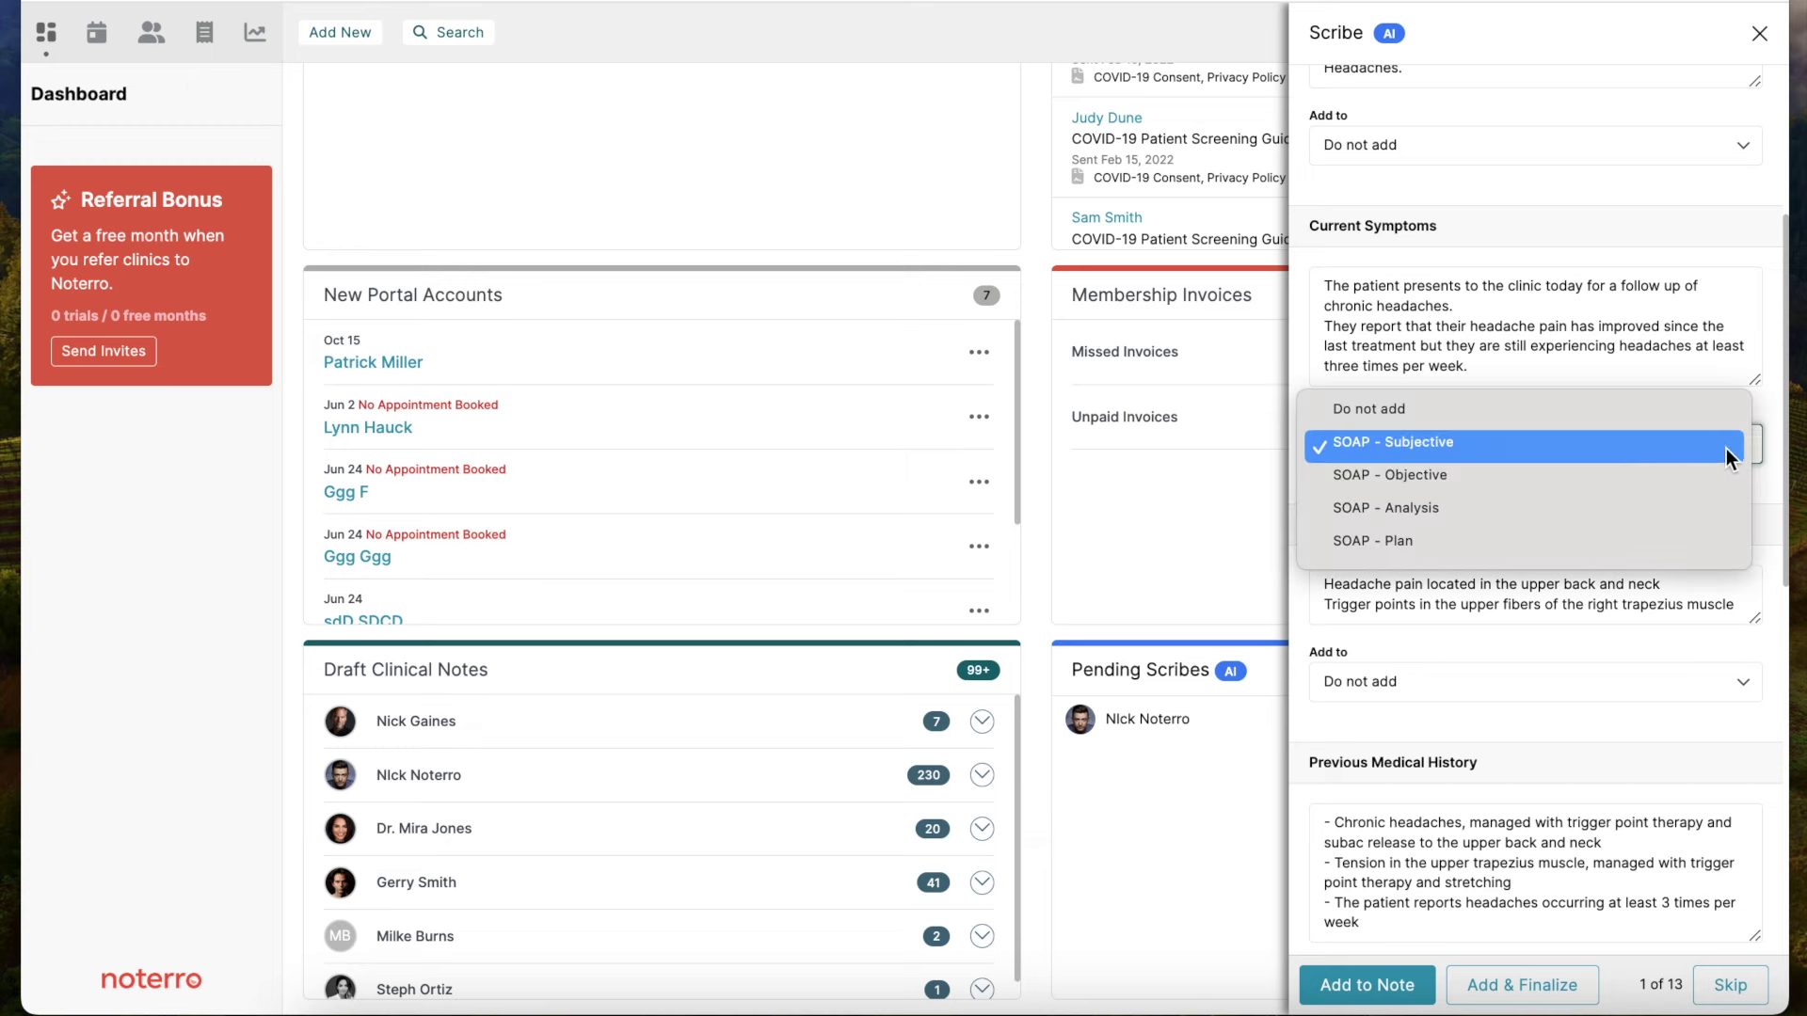
click(1386, 414)
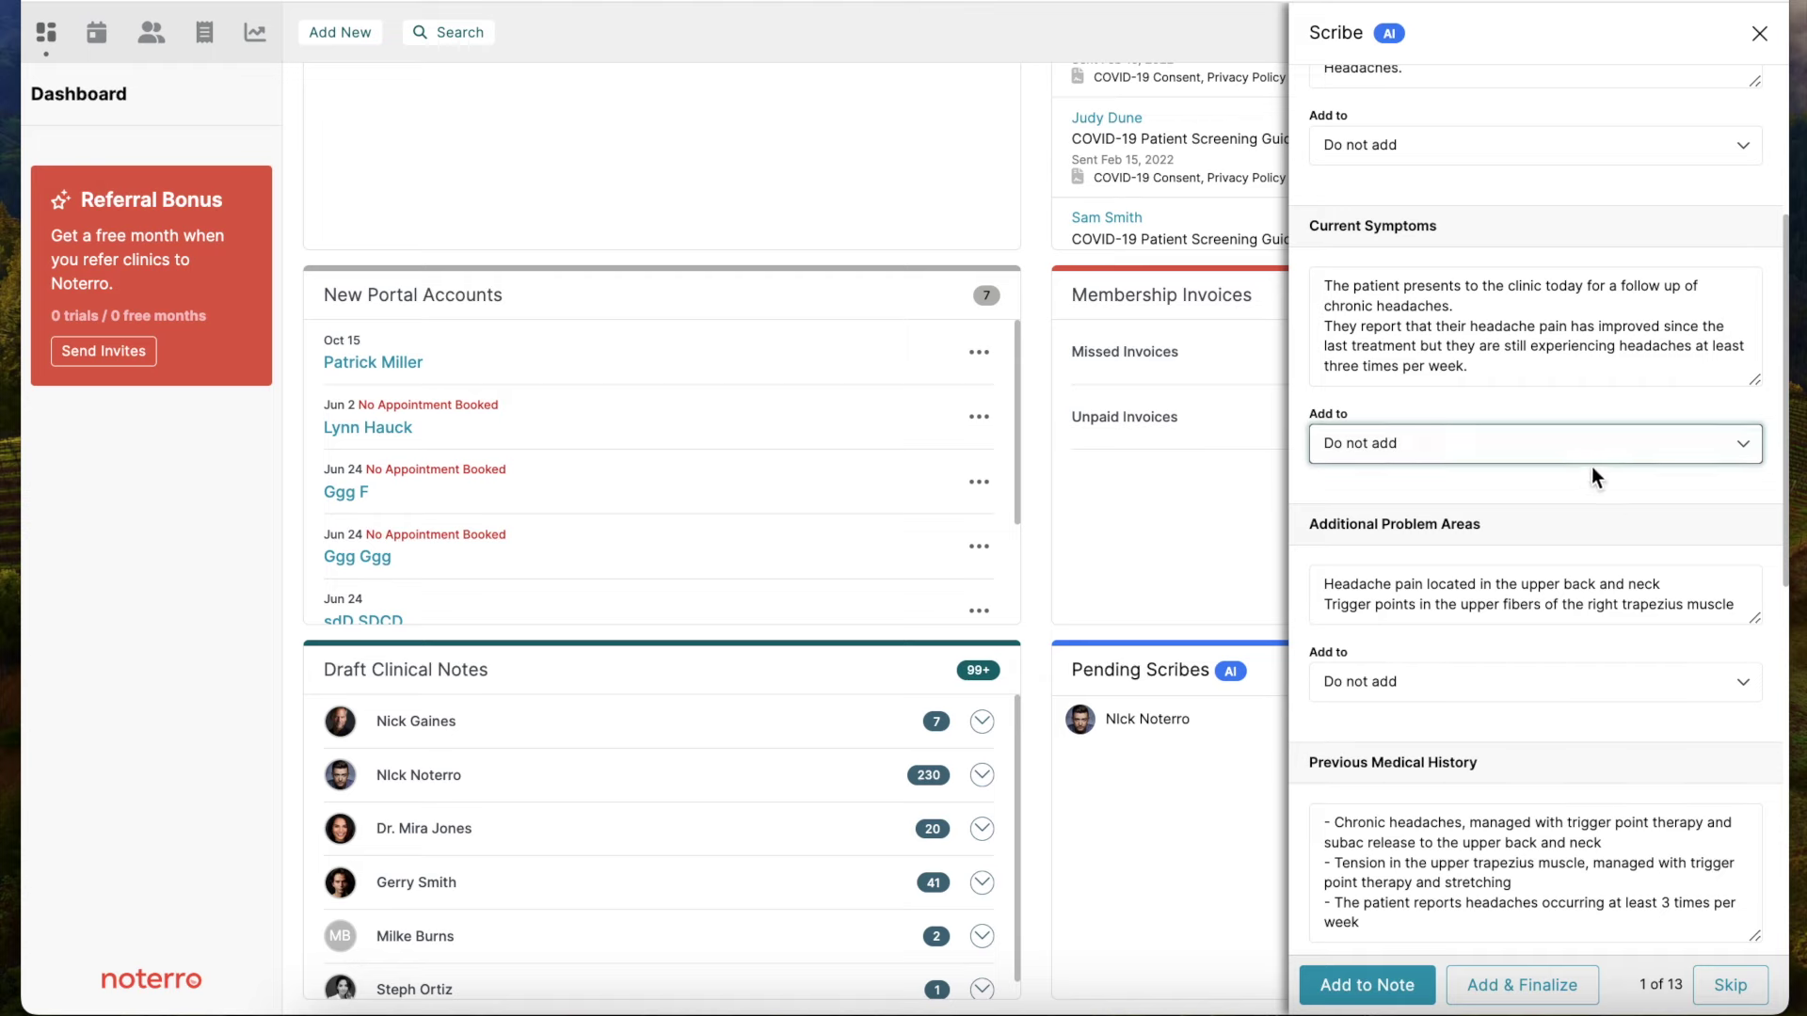
- Delete the trailing Current Symptoms text and check the headache treatment Plan section
scroll(1591, 466, up, 1)
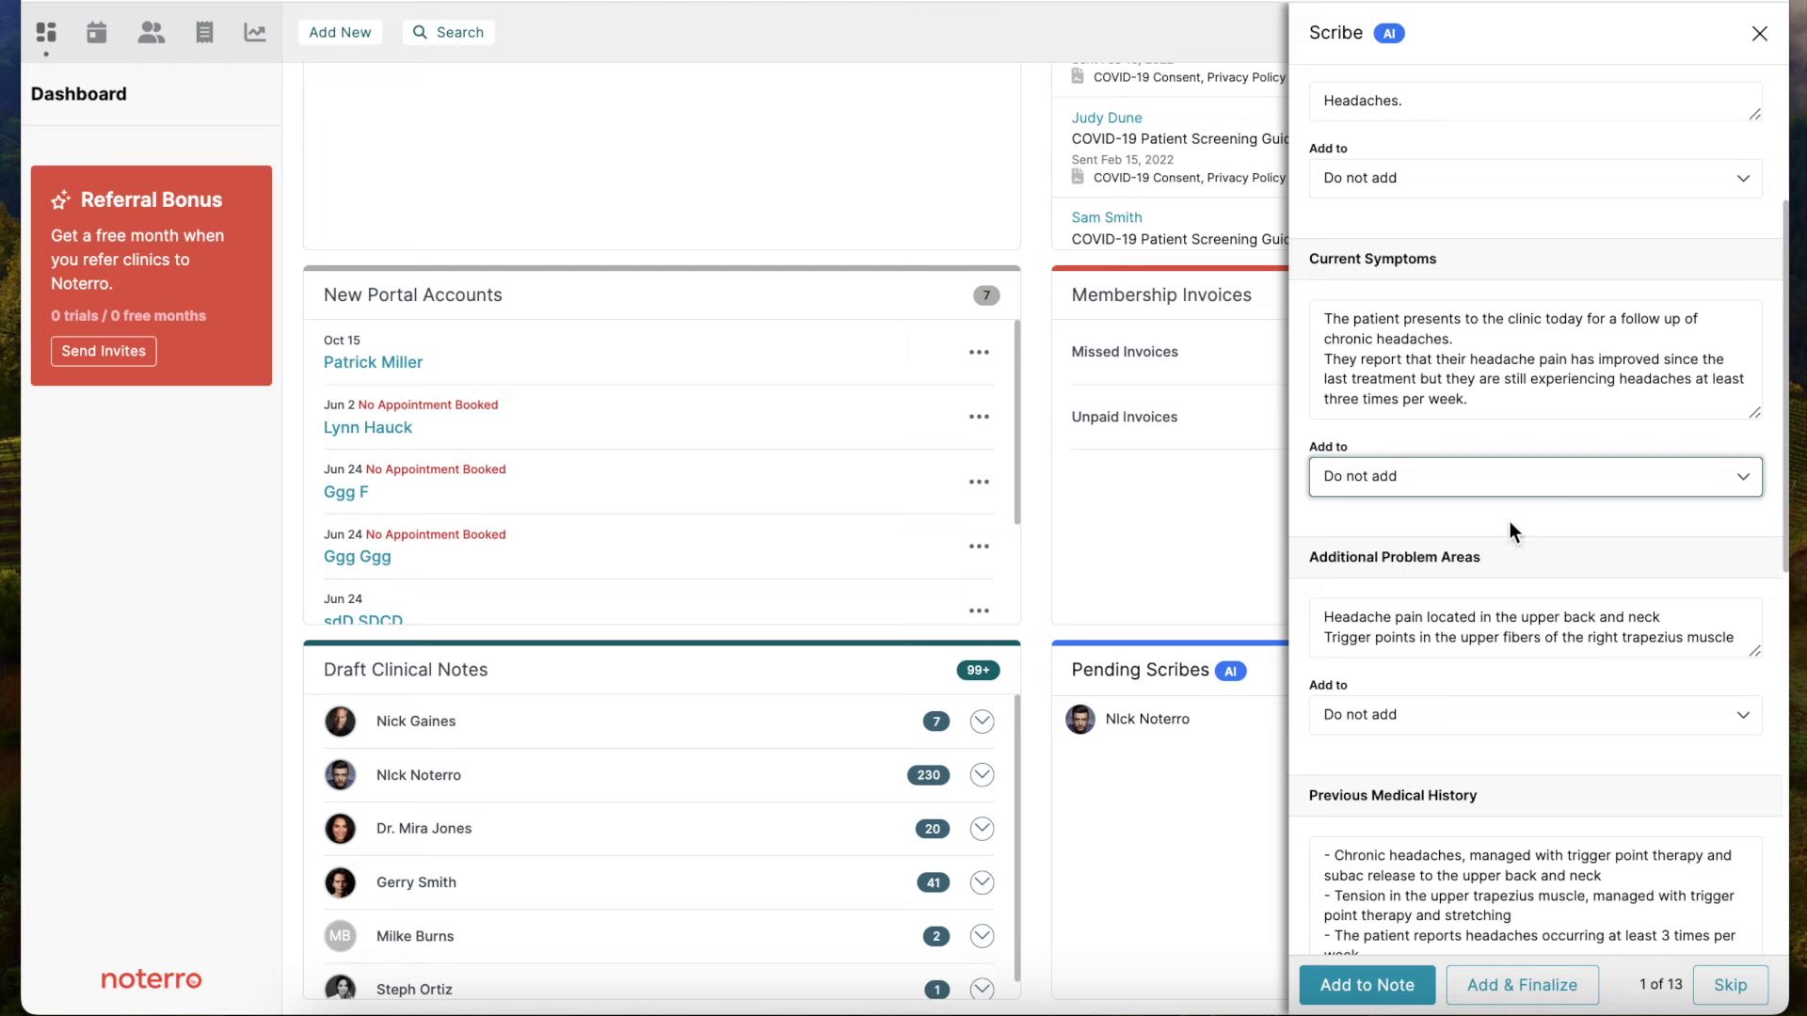
scroll(1510, 521, down, 4)
scroll(1510, 522, up, 3)
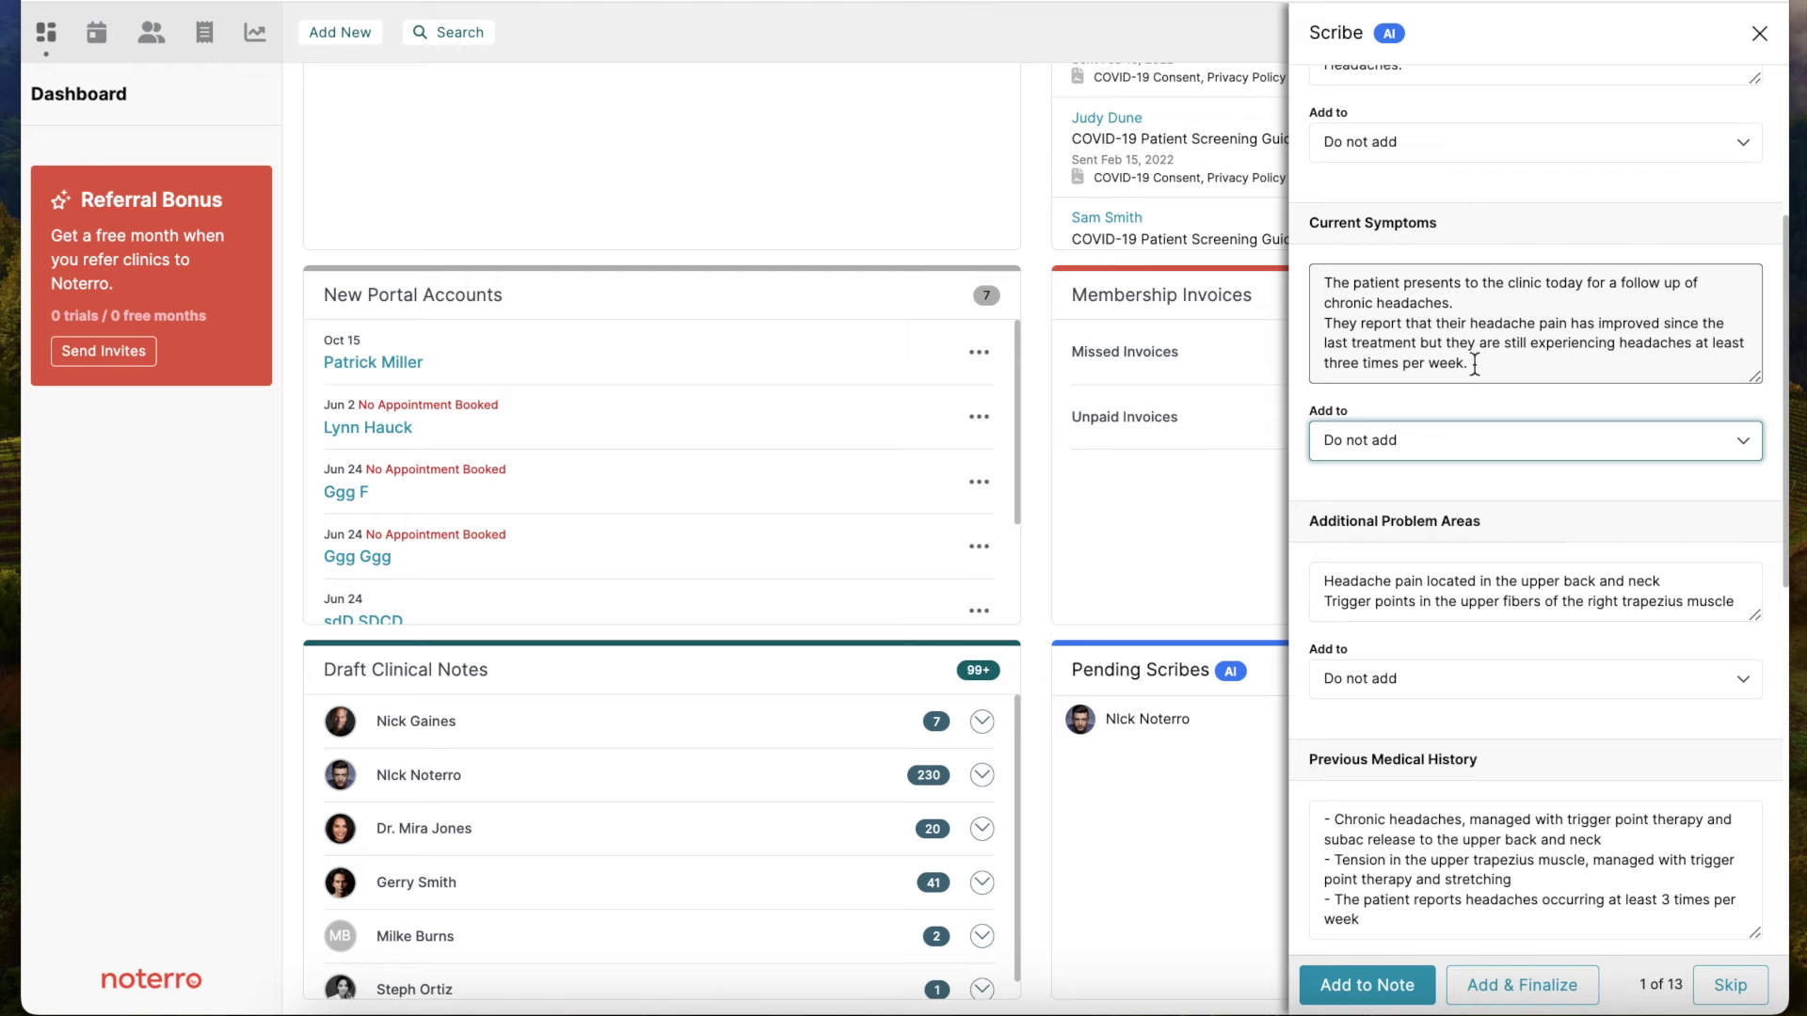
drag(1470, 366, 1322, 337)
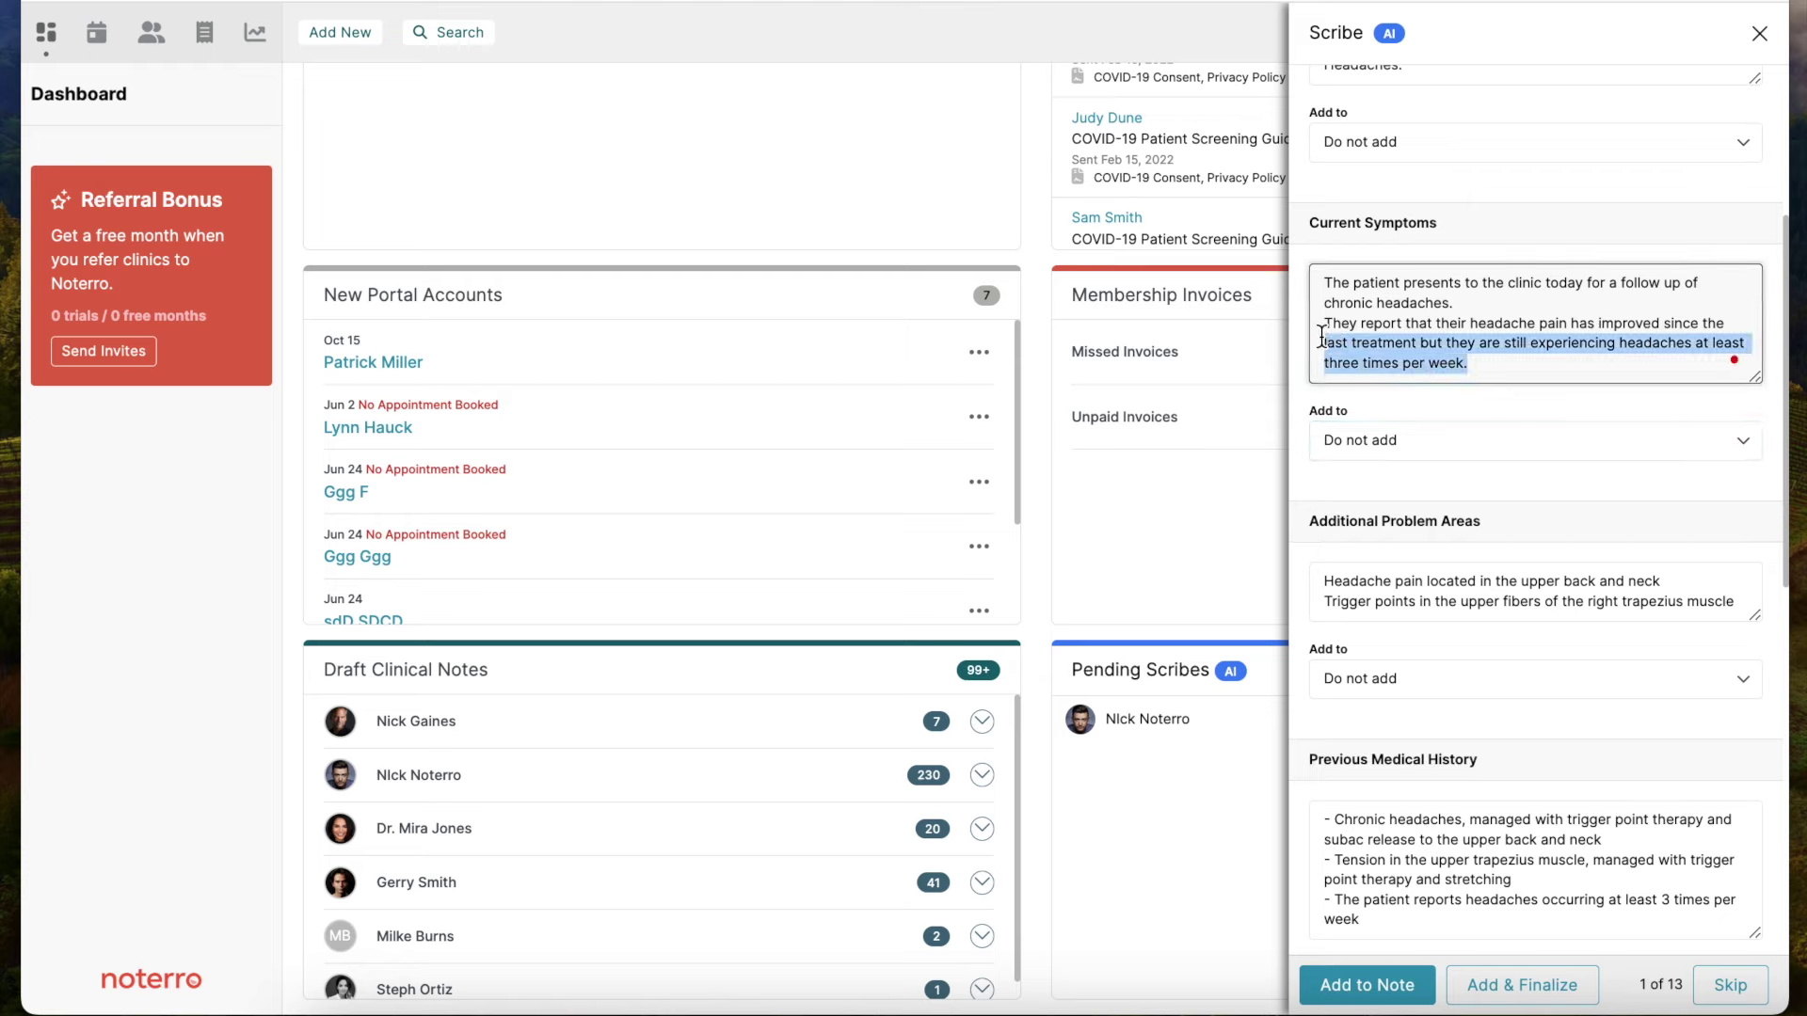
key(BackSpace)
scroll(1472, 461, down, 2)
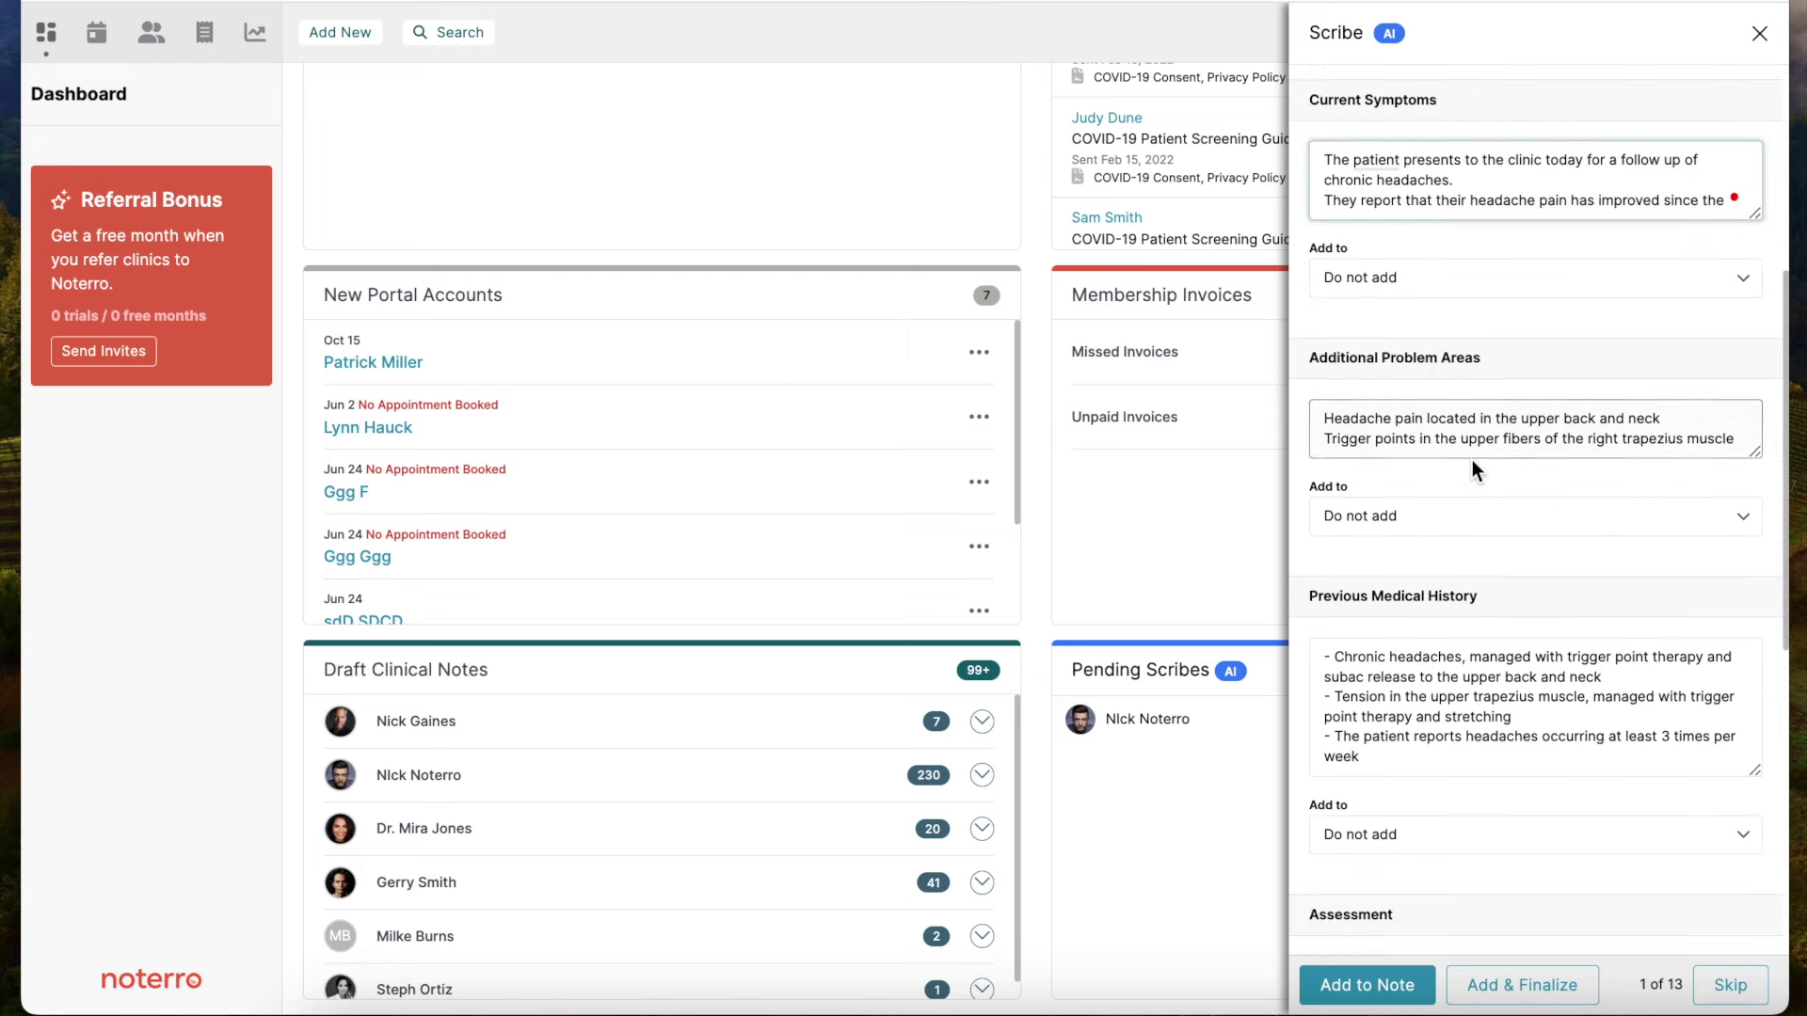
scroll(1472, 460, down, 10)
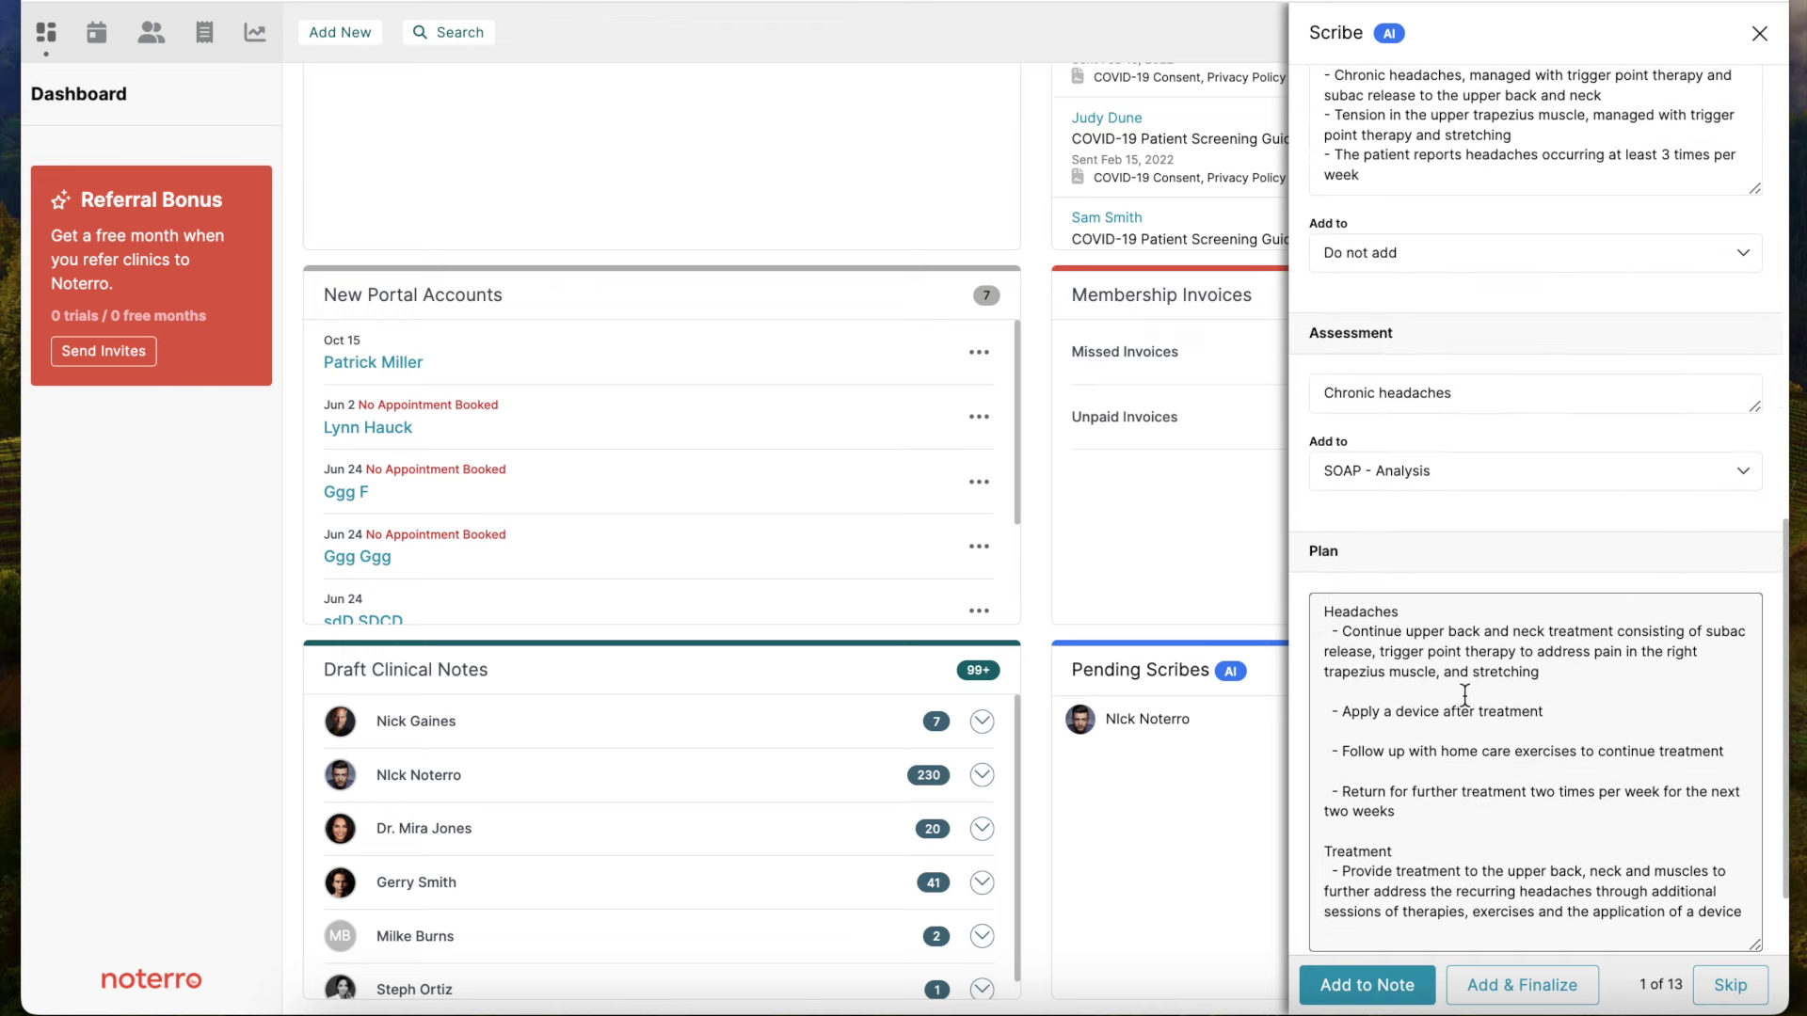
scroll(1465, 694, down, 2)
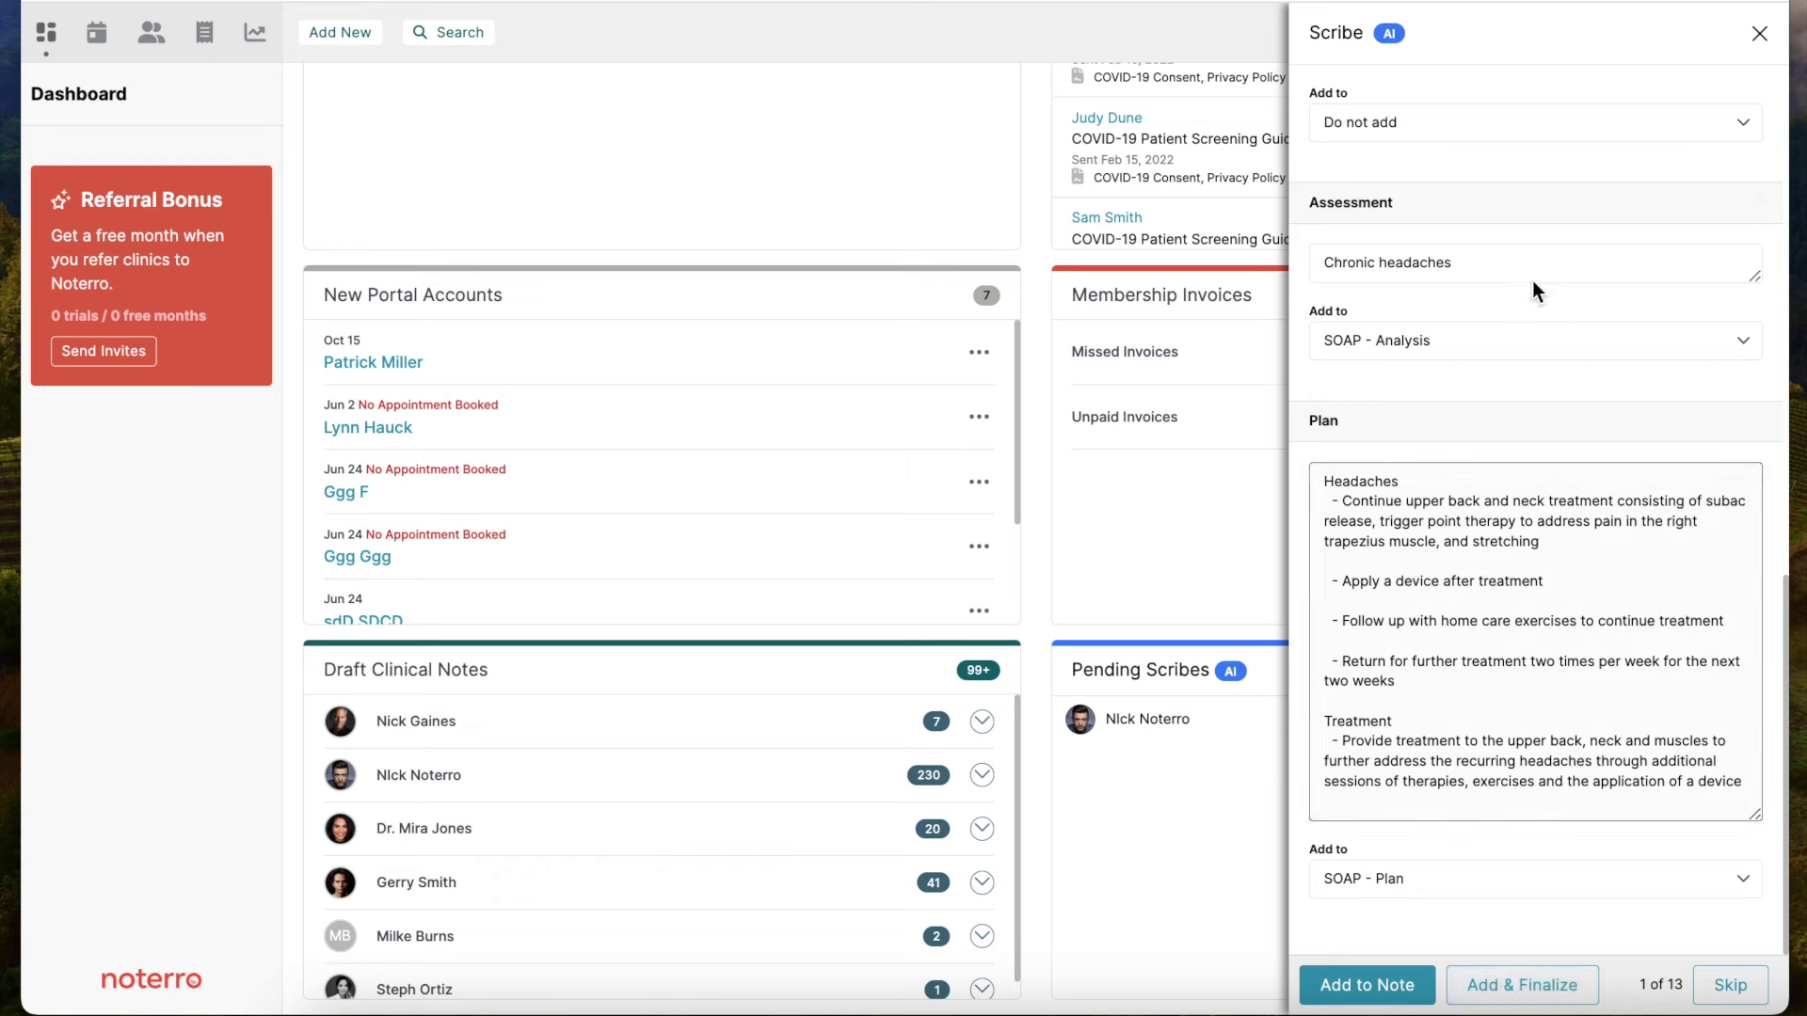
click(1517, 656)
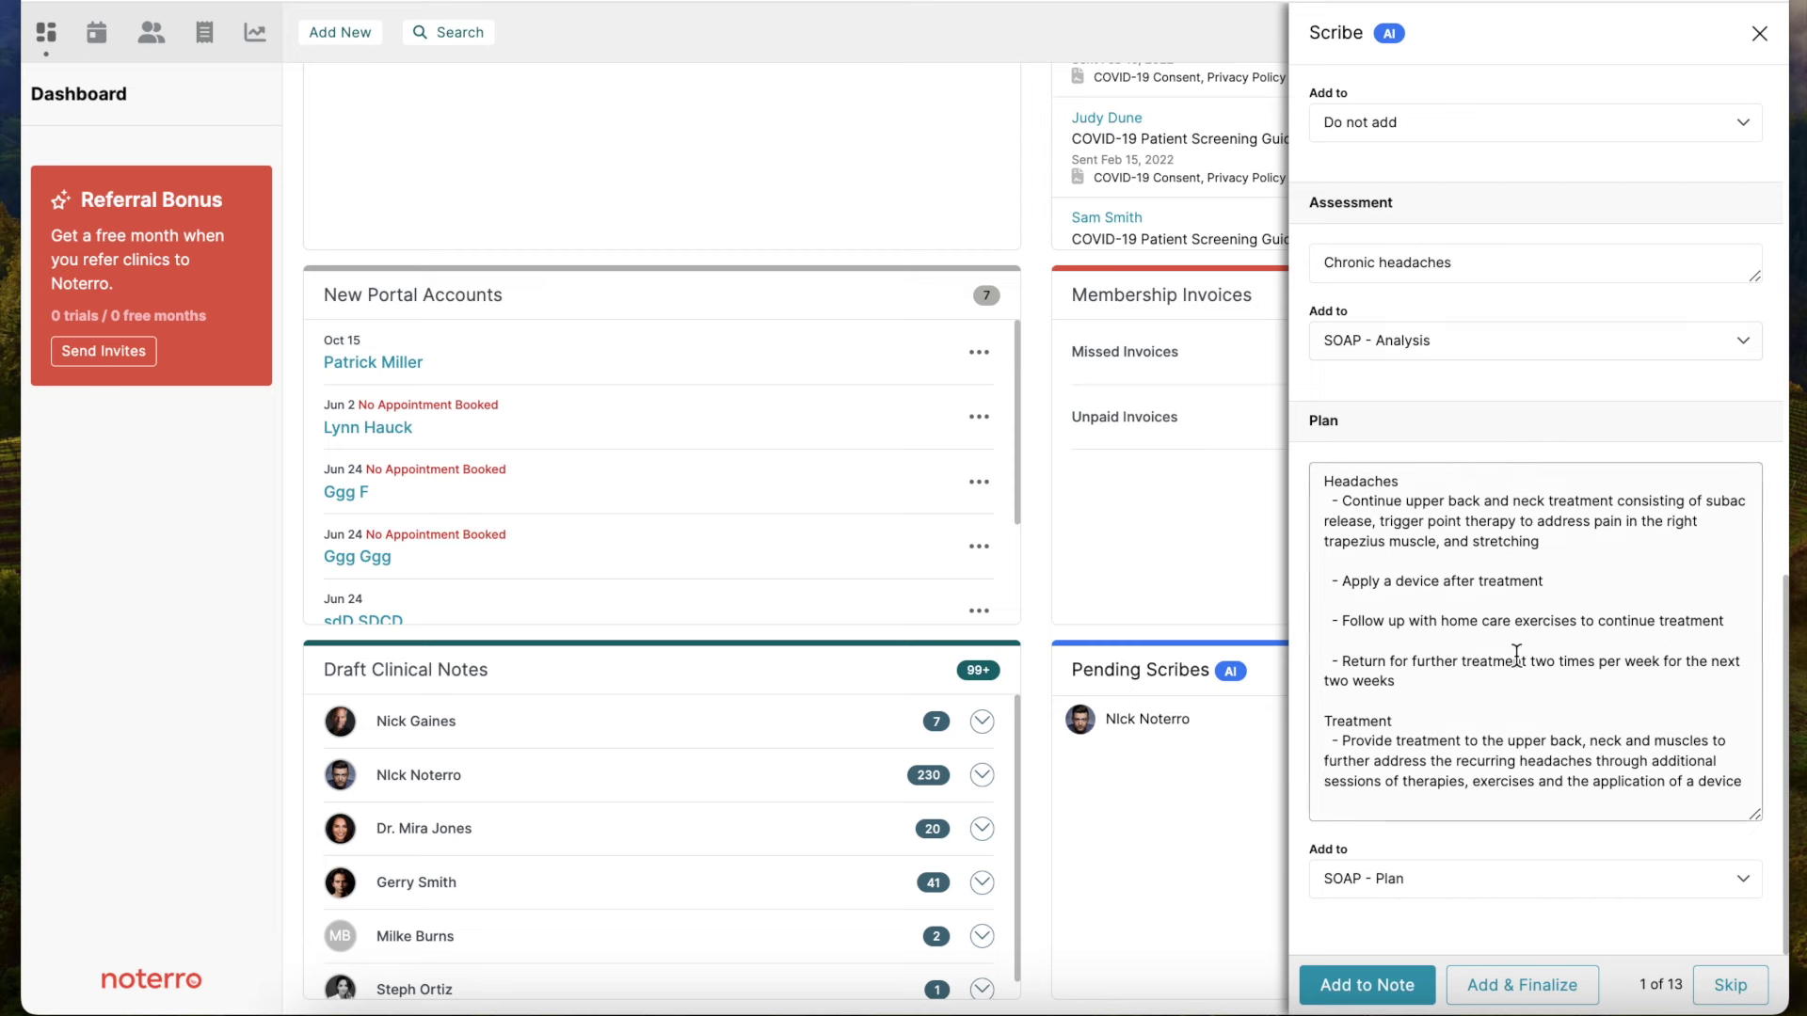
- Close the scribe review and list the practitioner's individual pending scribes
click(1759, 38)
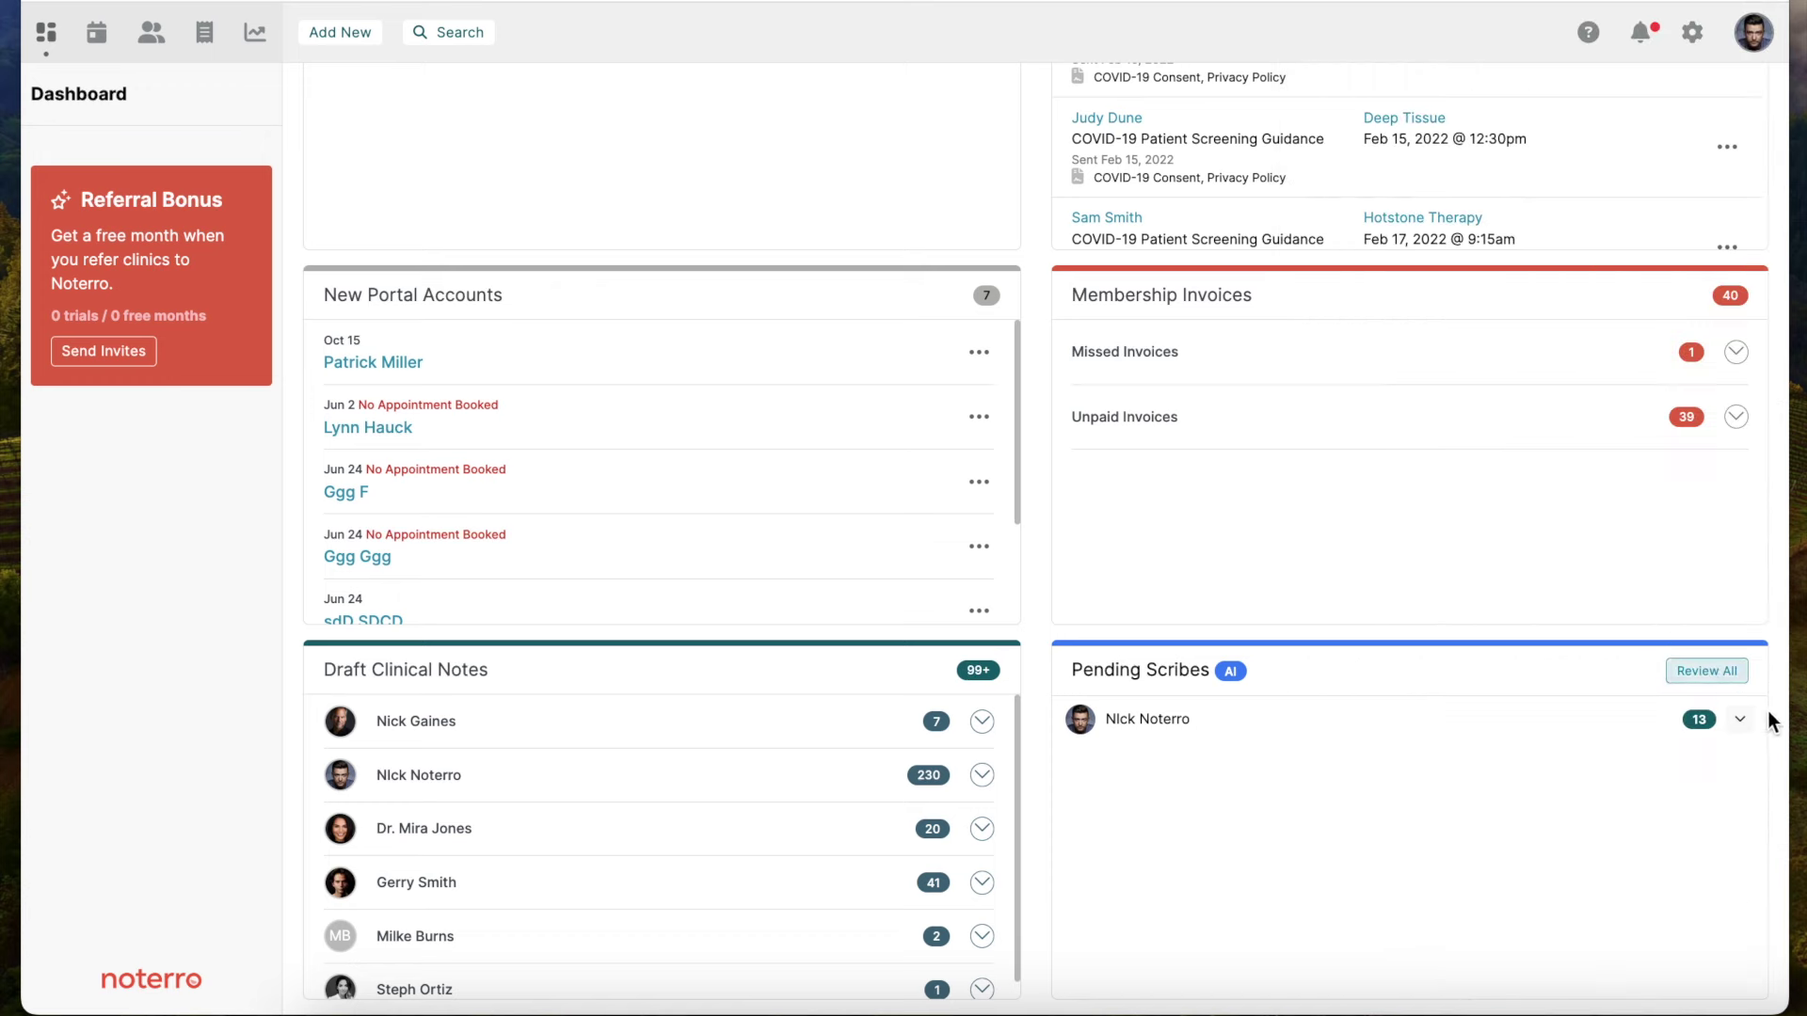
click(1739, 720)
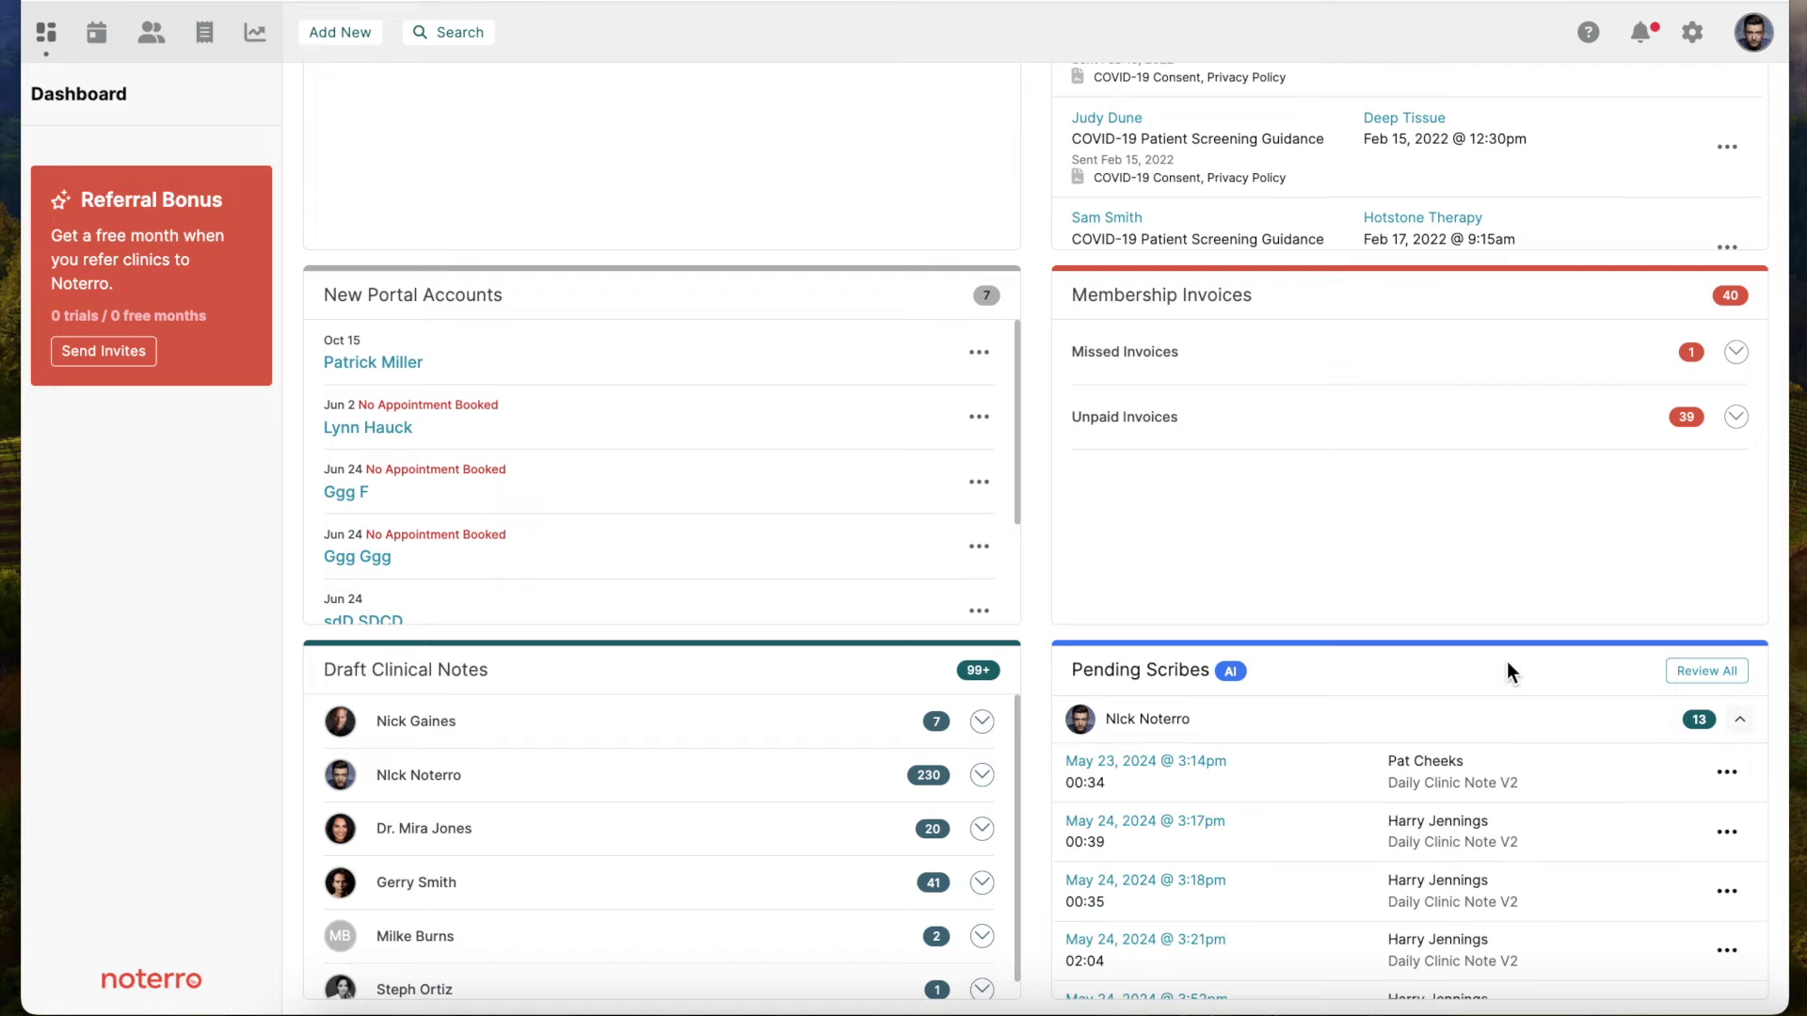
scroll(1206, 833, down, 5)
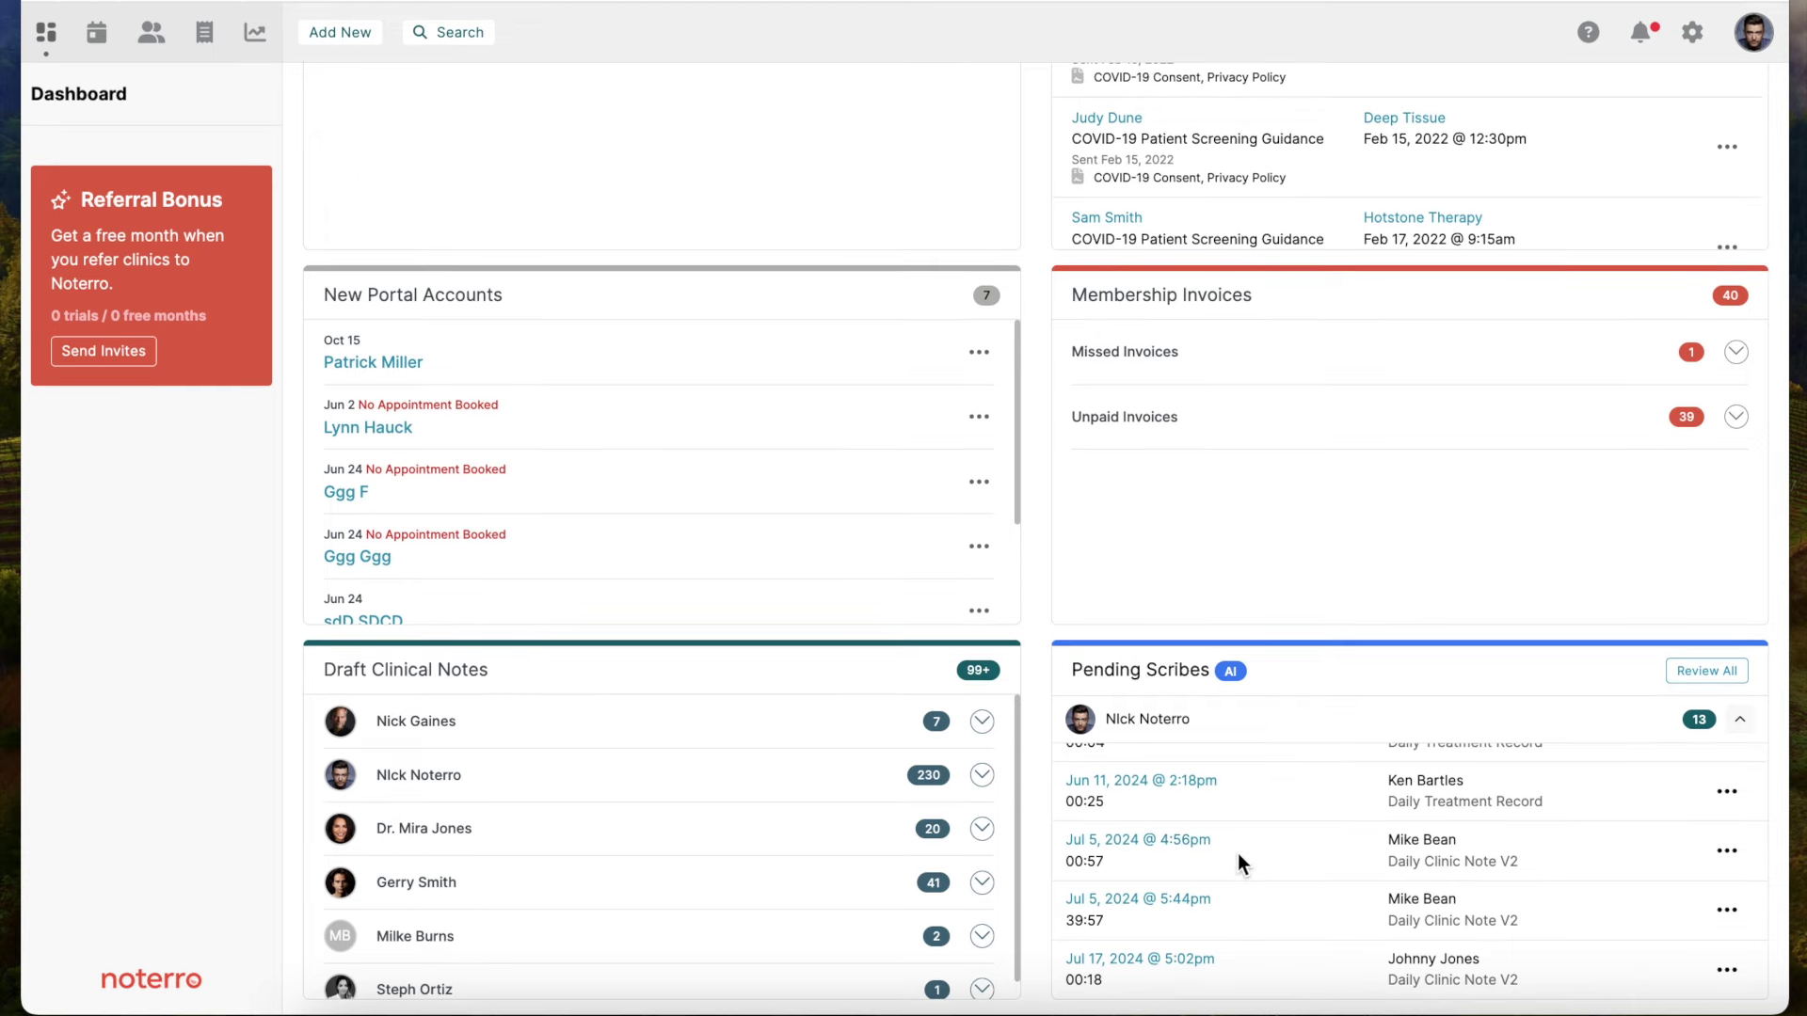
scroll(1239, 855, up, 2)
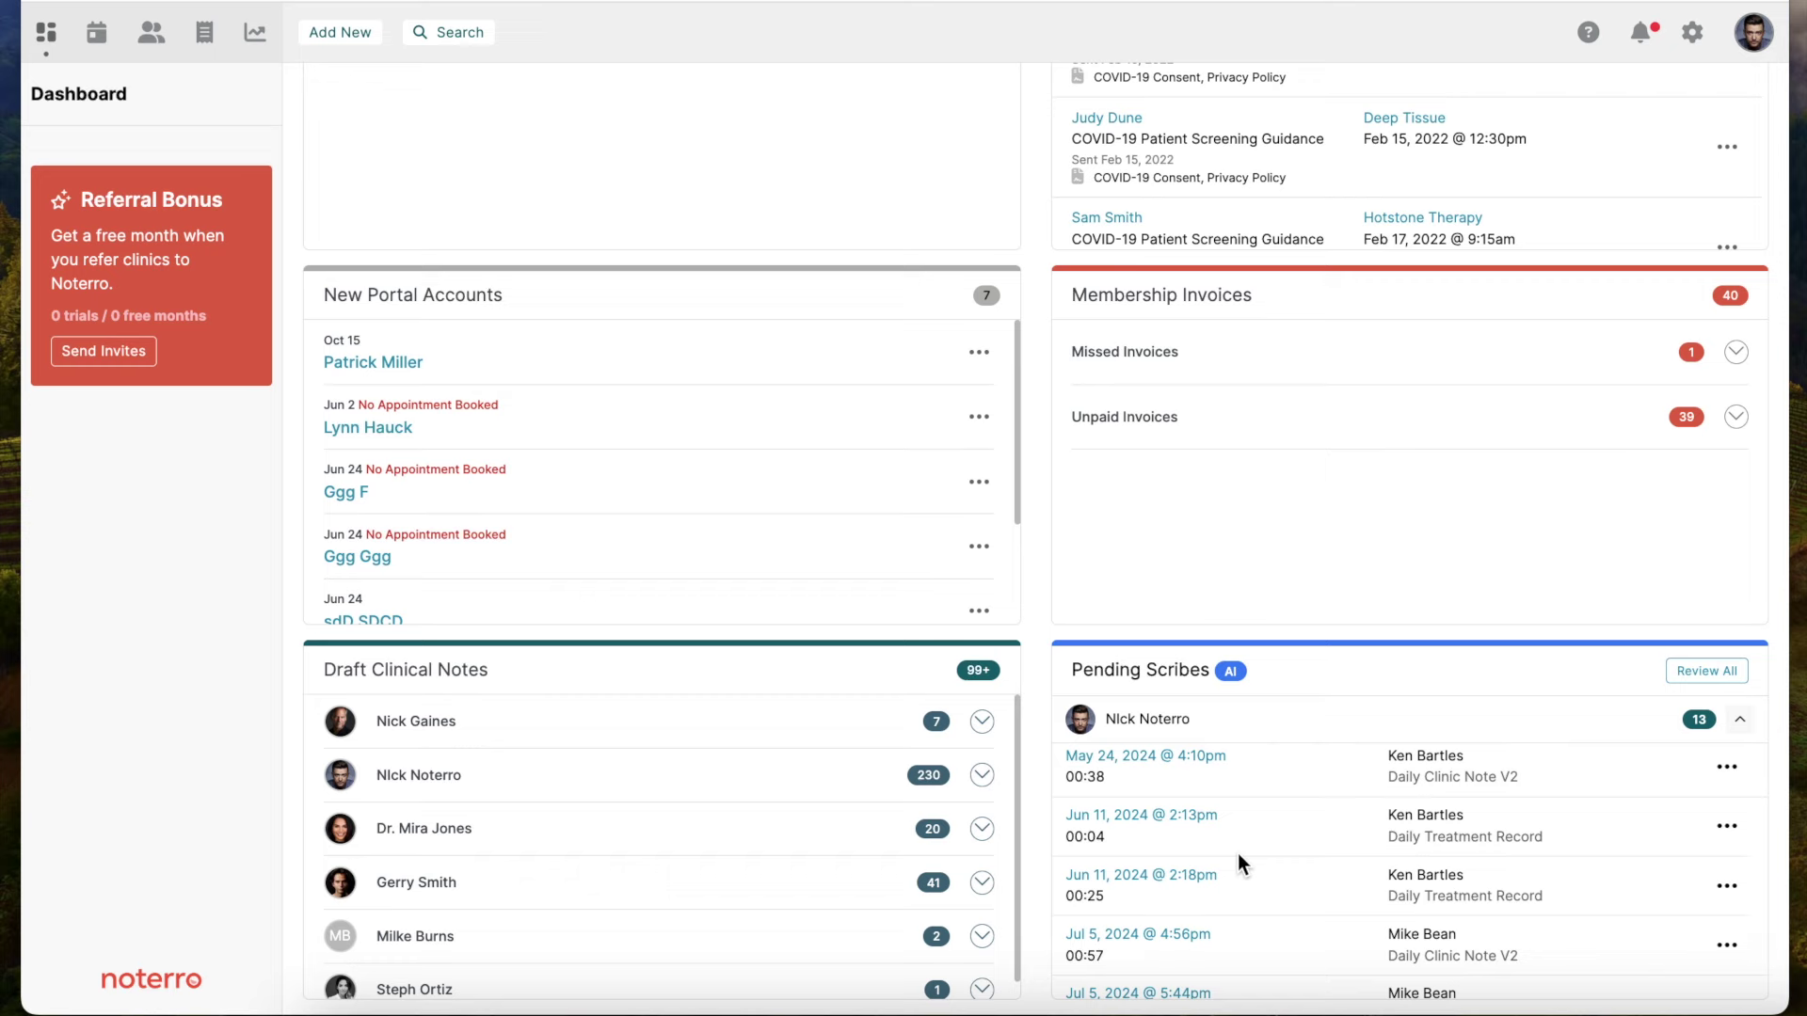
- Preview the Jun 11 2:13pm scribe, then open the May 24 scribe's Daily Clinic Note V2
click(1142, 817)
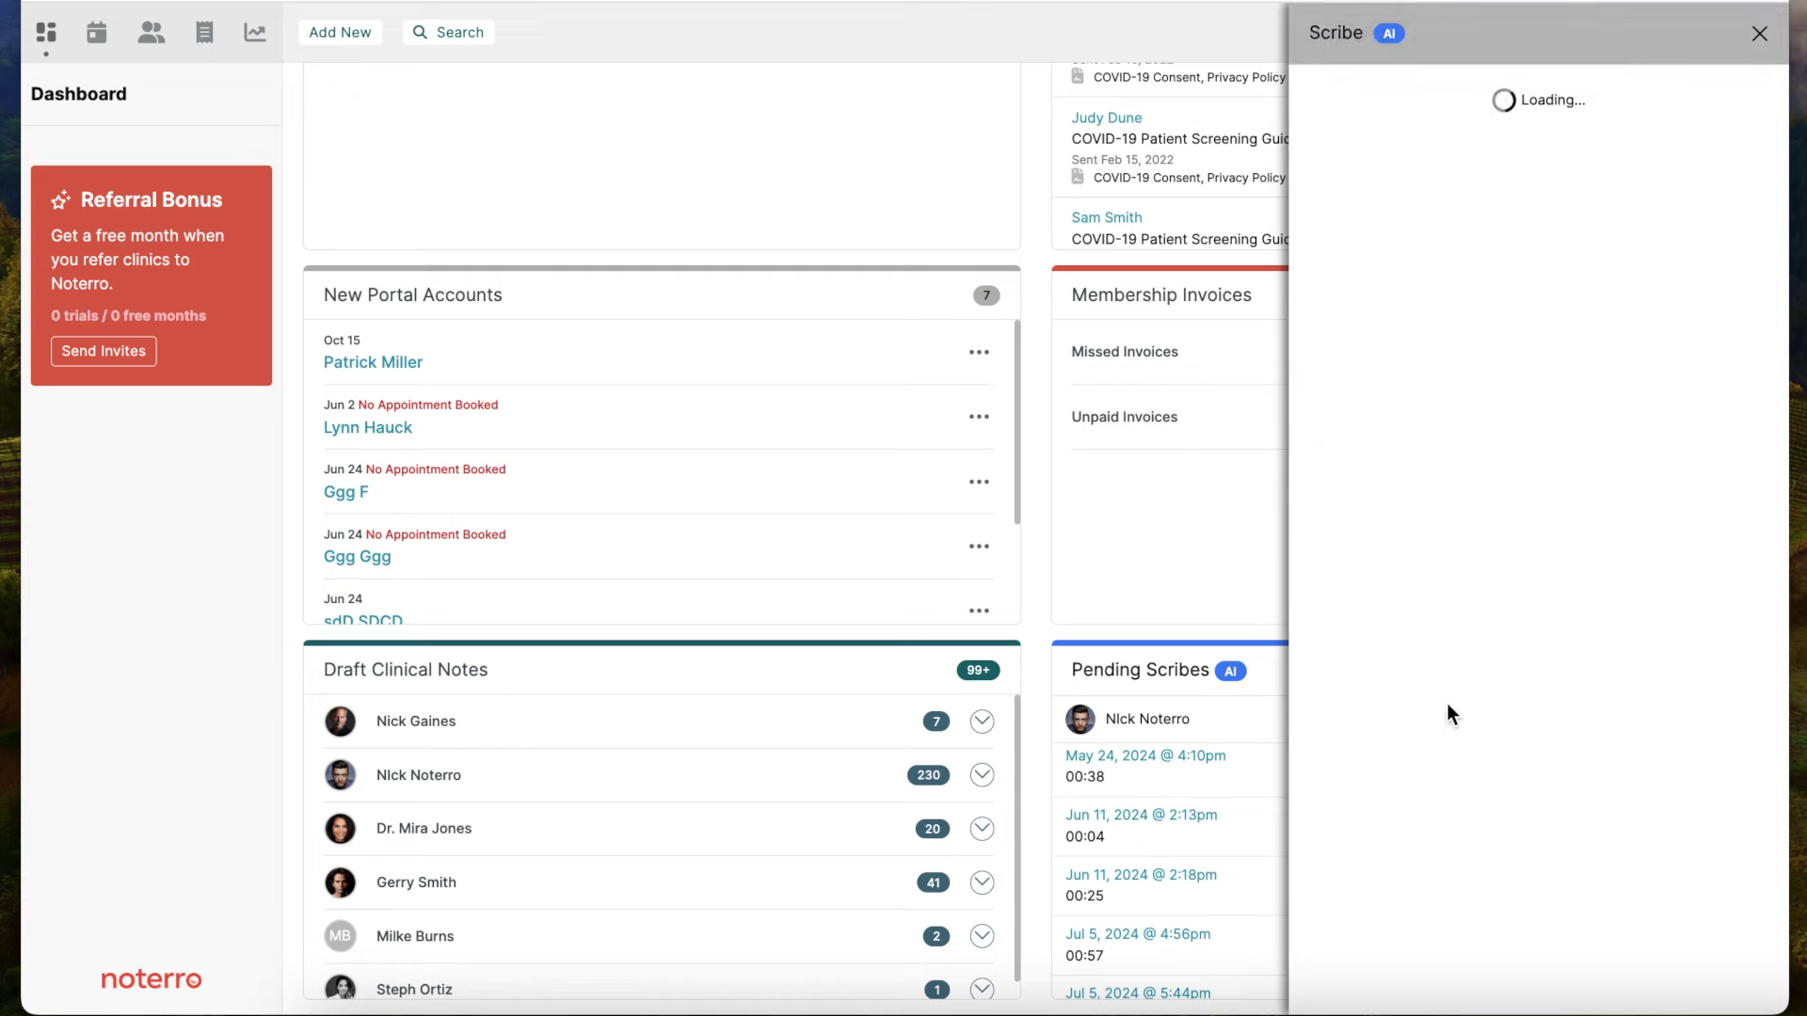
click(1760, 38)
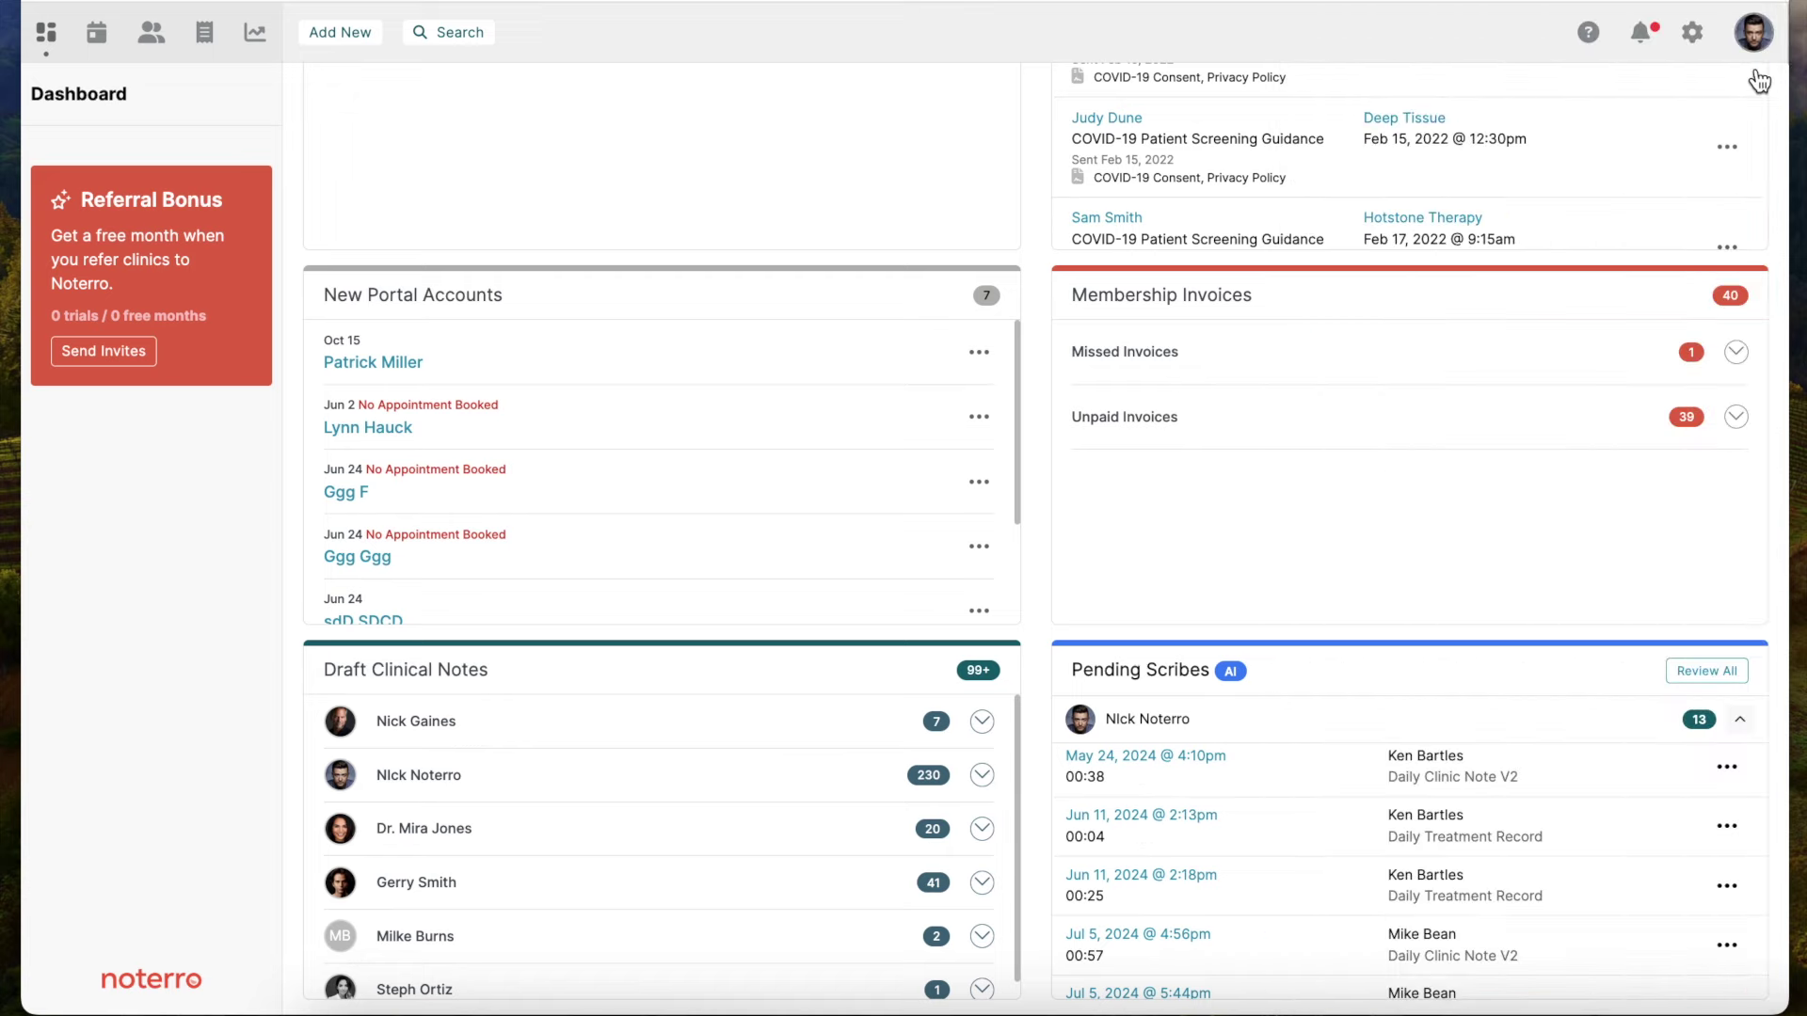
click(1727, 770)
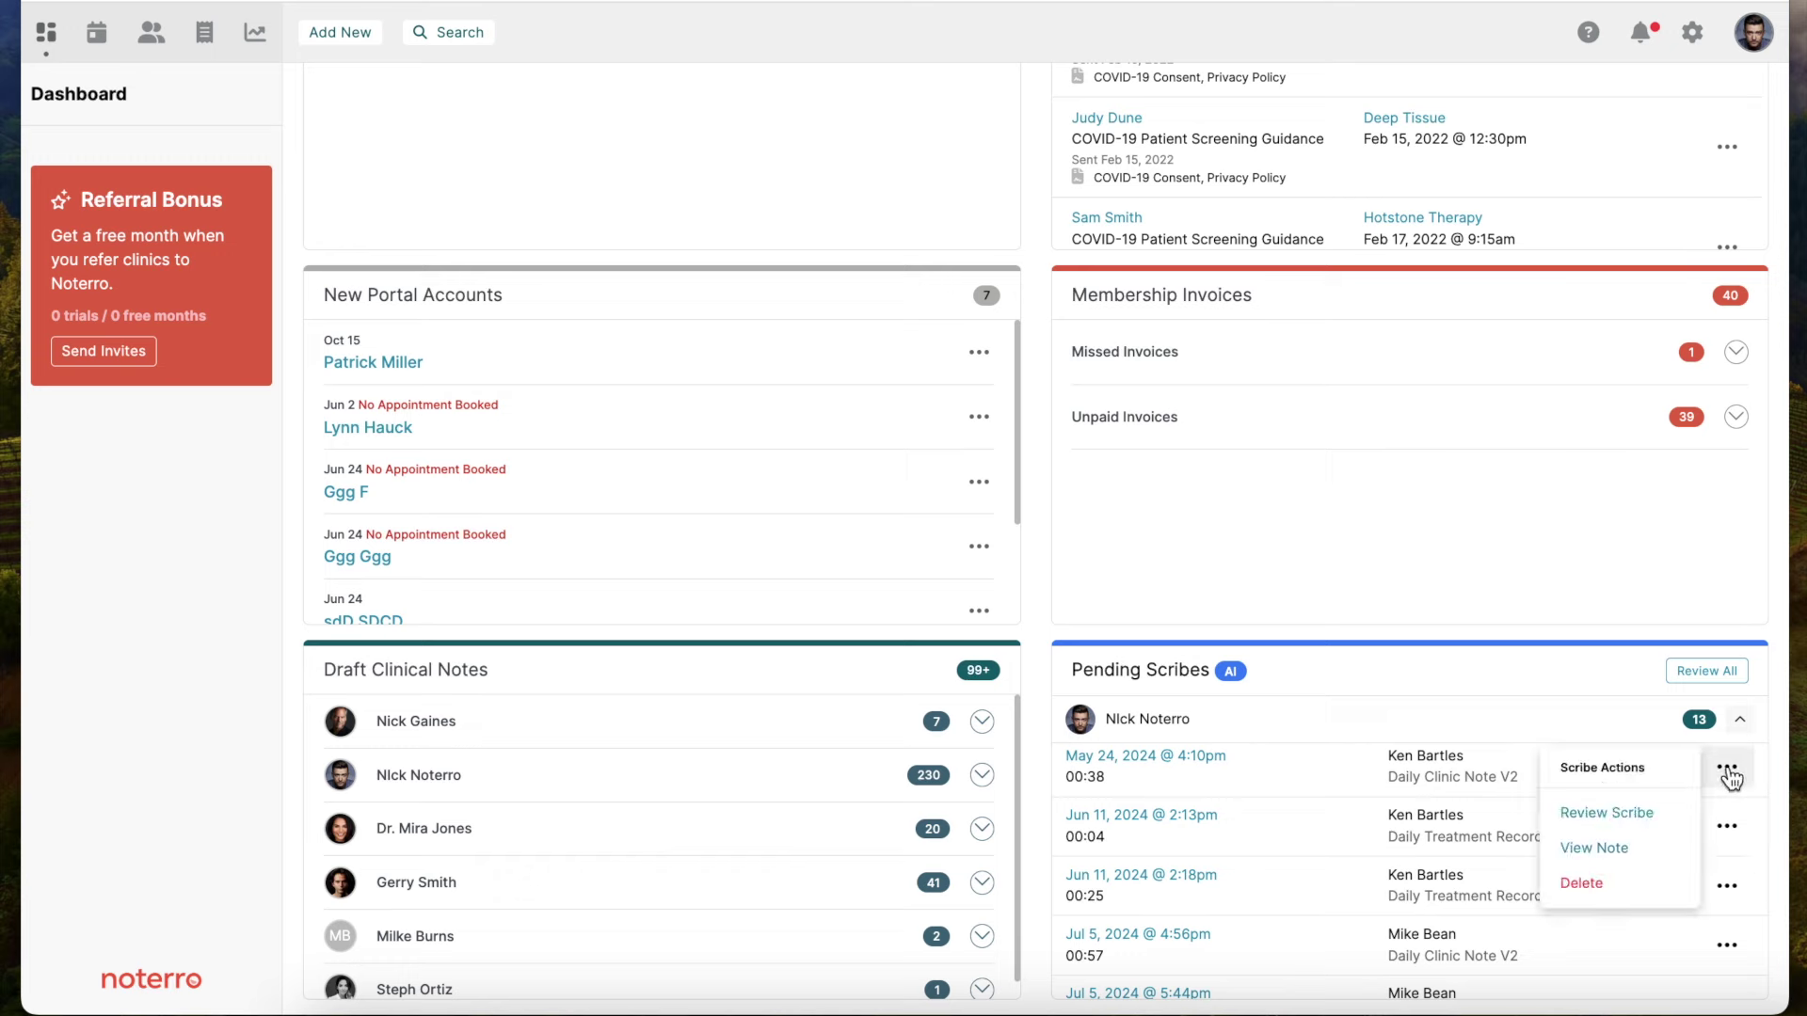
click(1595, 849)
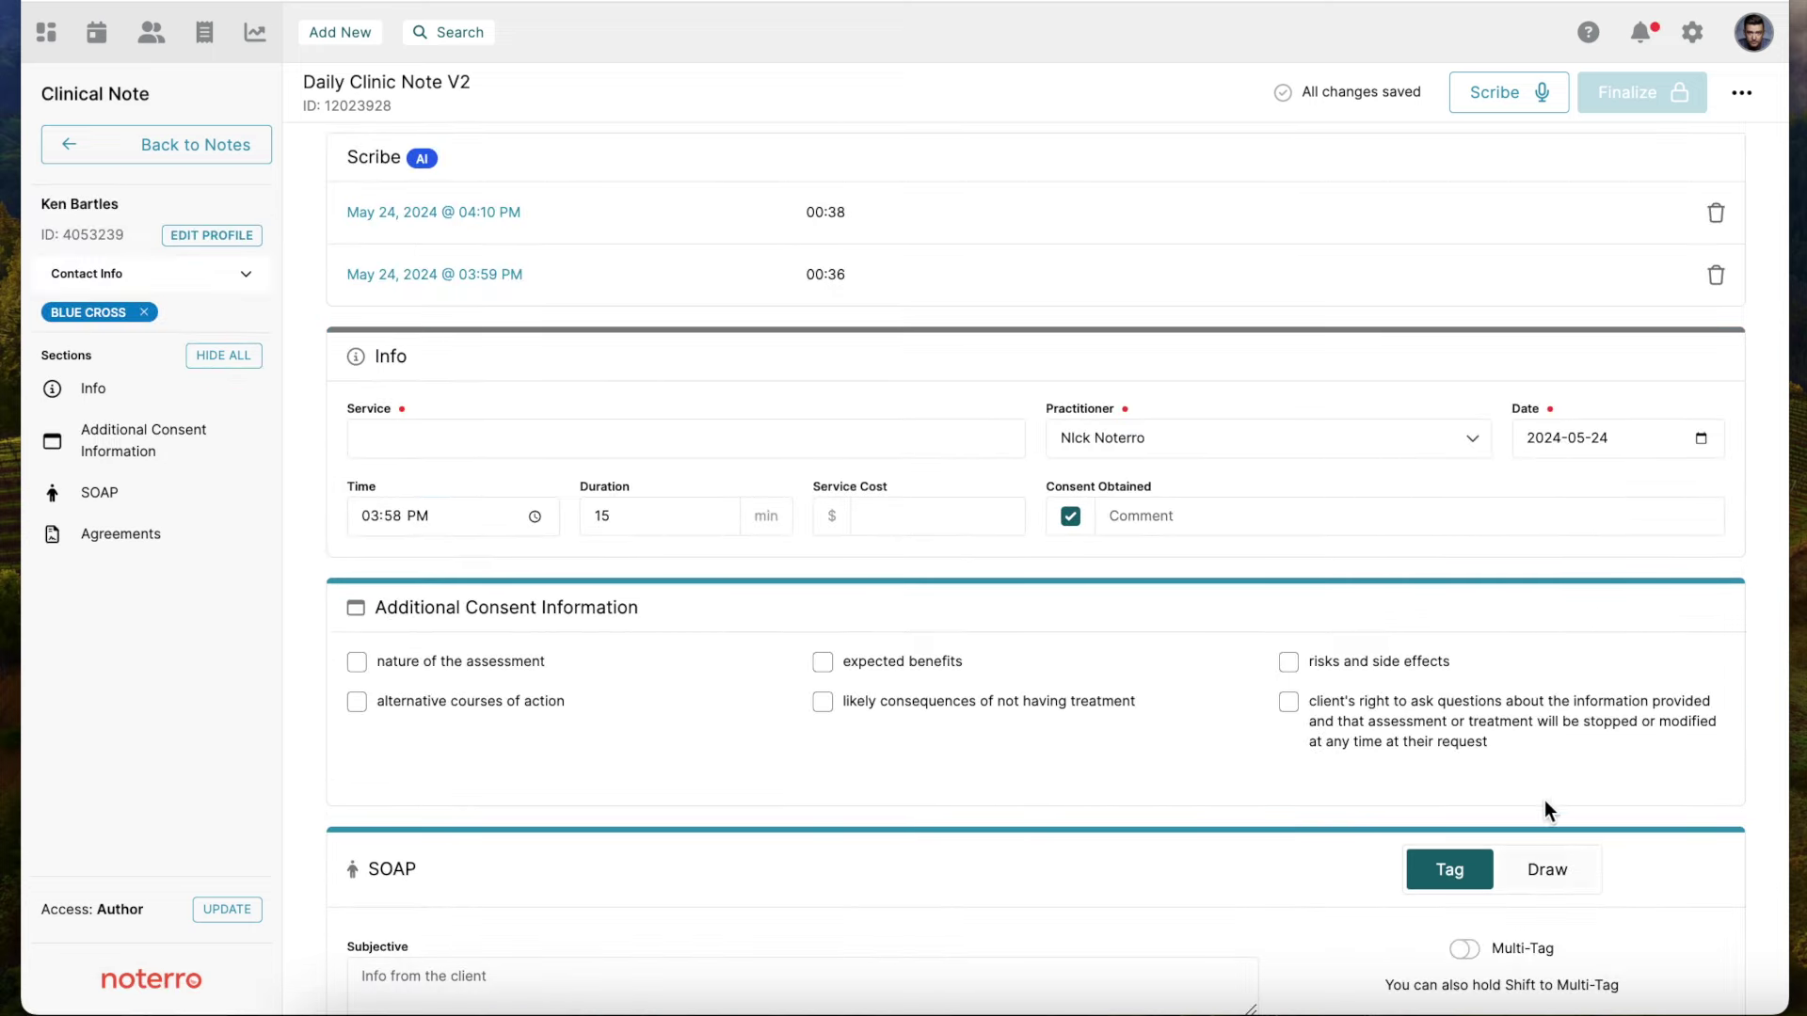
- Review the May 24 3:59 PM scribe output, close it, and return to the July calendar
click(410, 275)
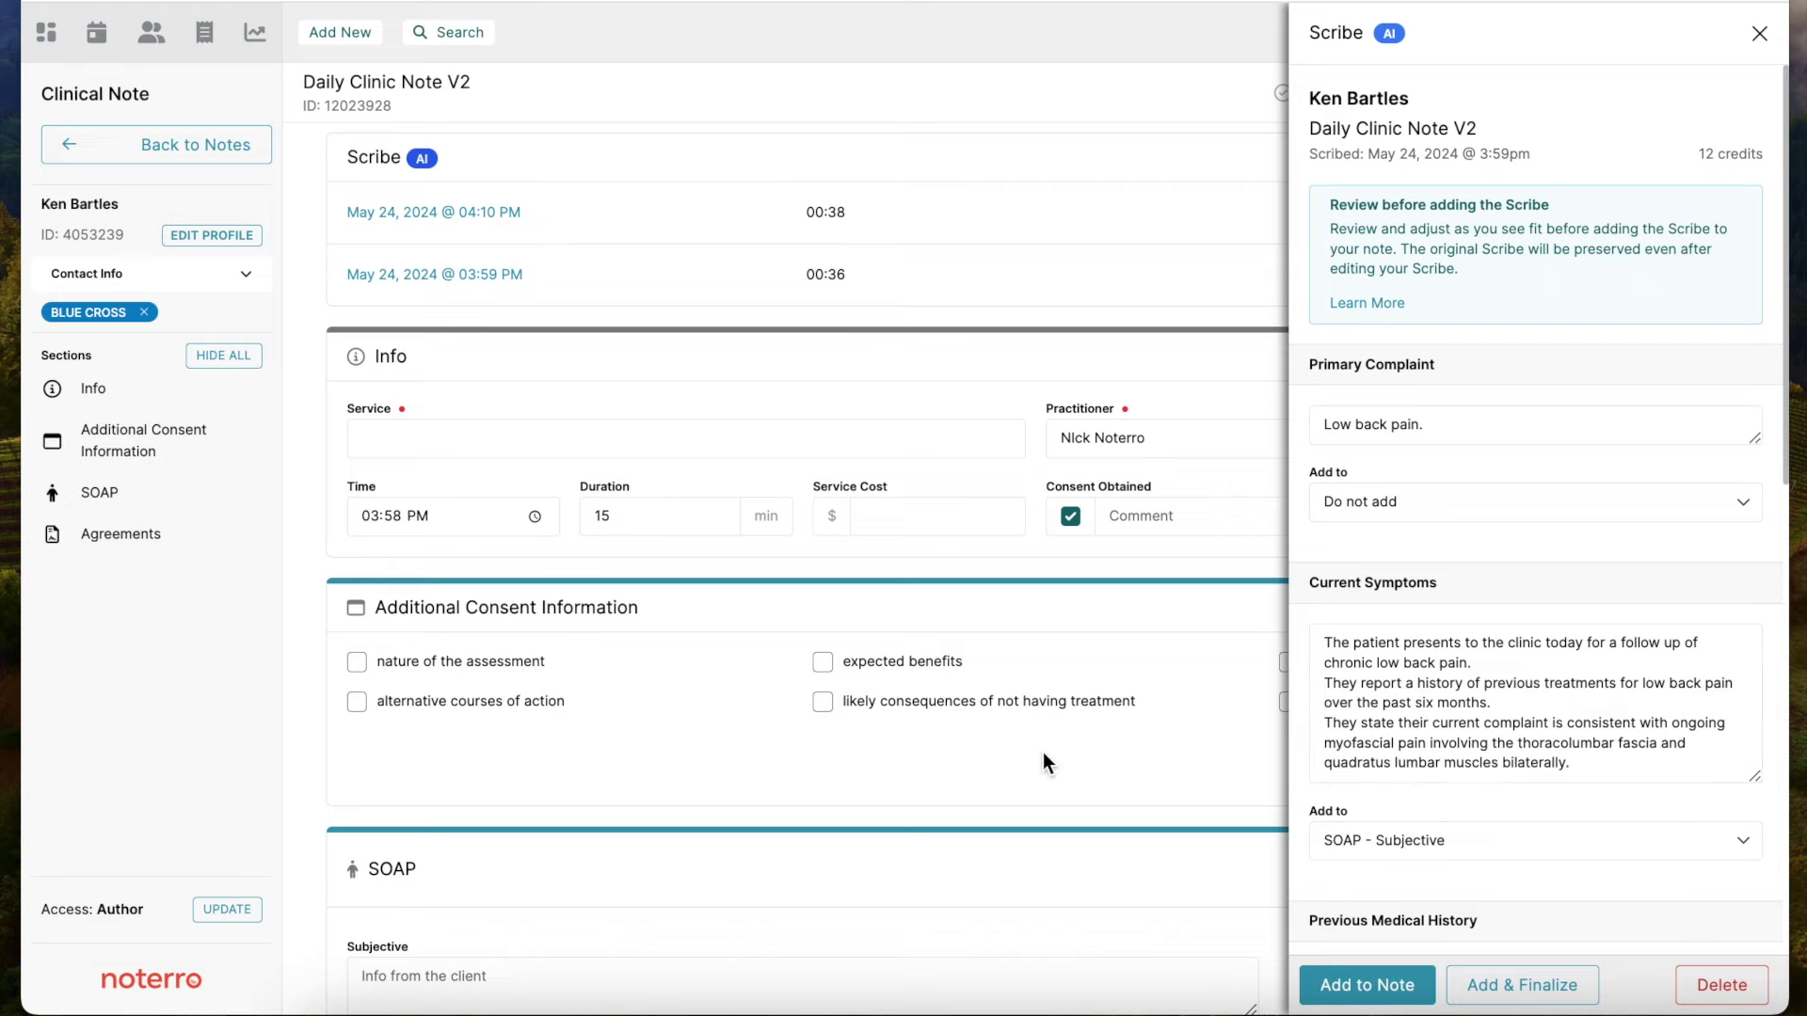
scroll(1043, 753, down, 5)
scroll(1043, 753, down, 3)
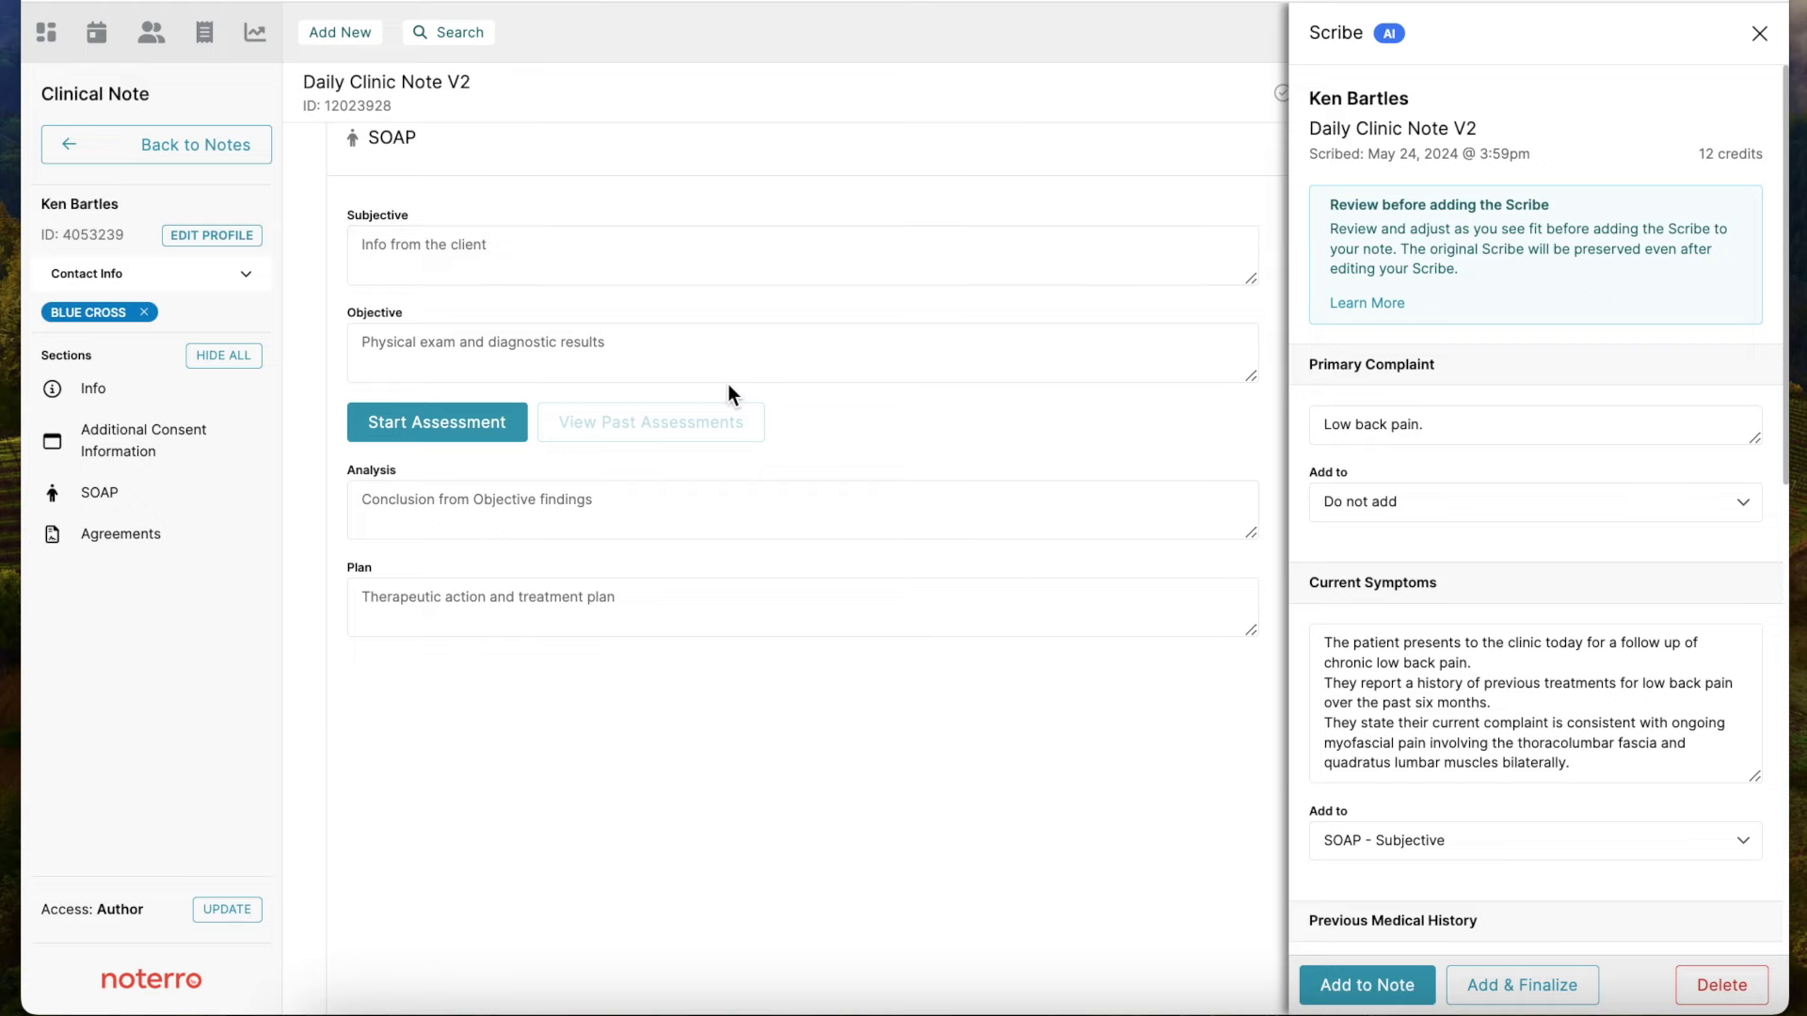
scroll(728, 386, up, 5)
scroll(727, 384, up, 1)
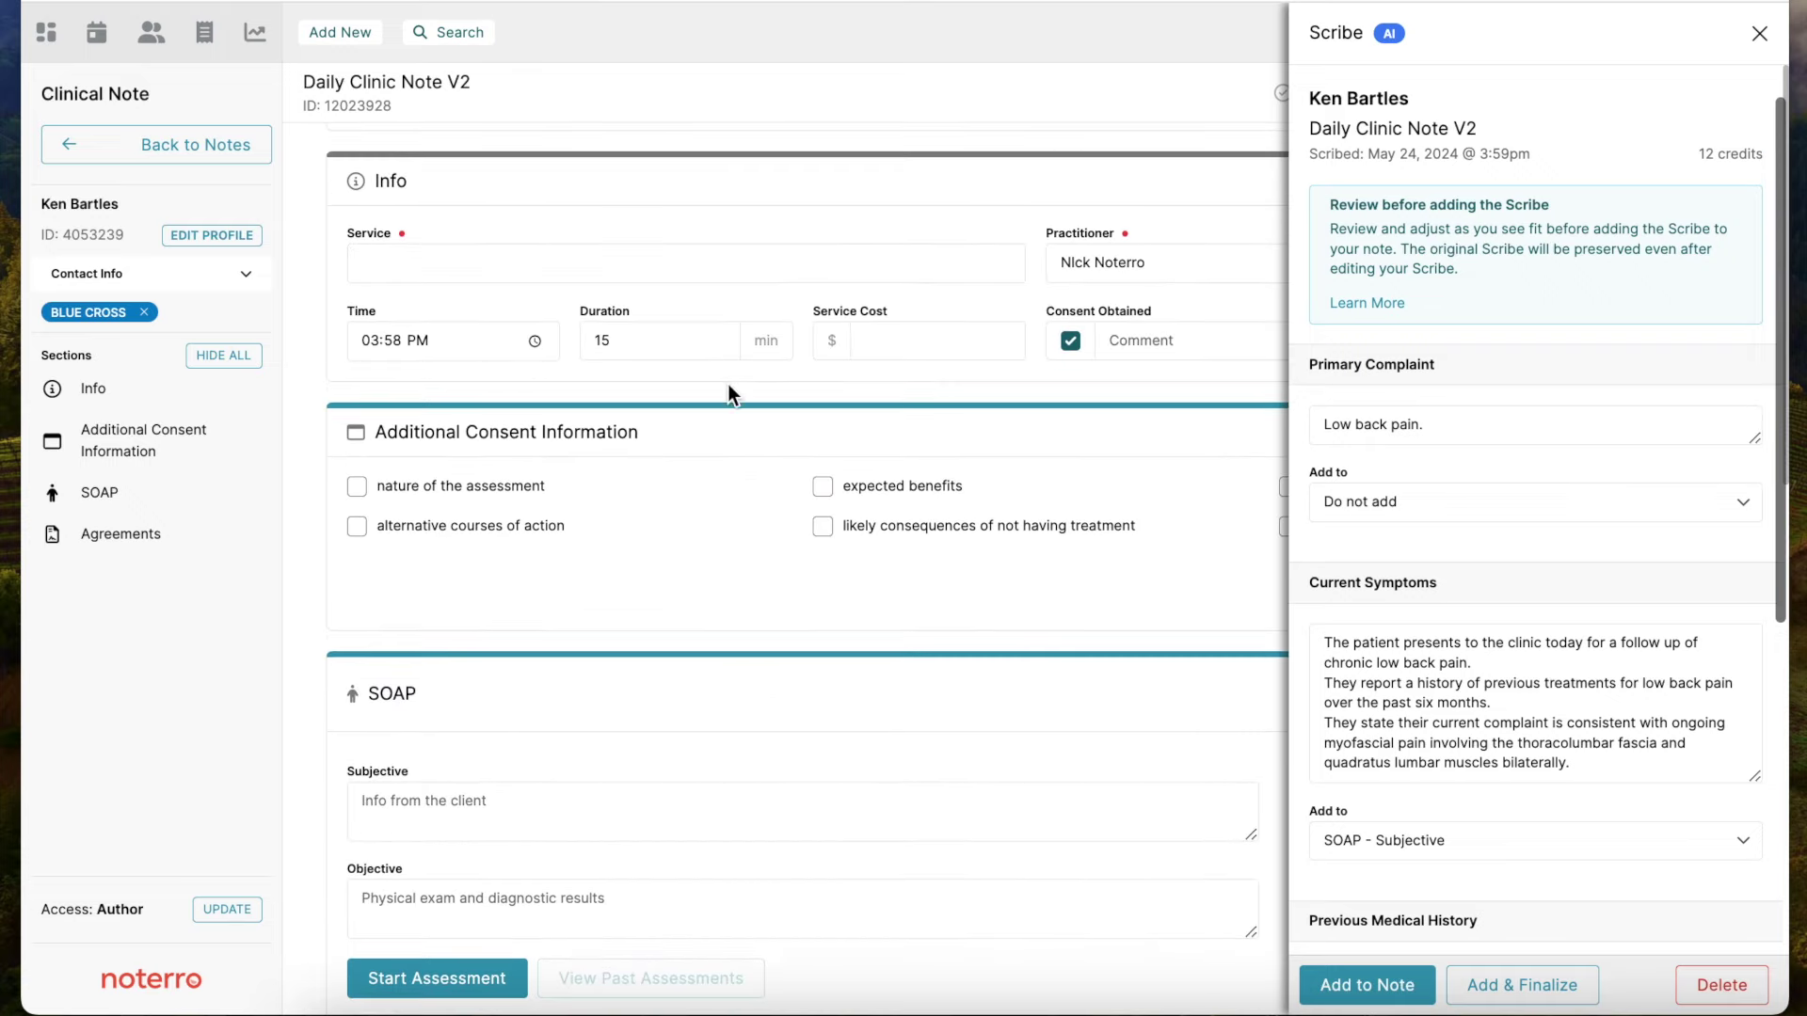
click(1758, 36)
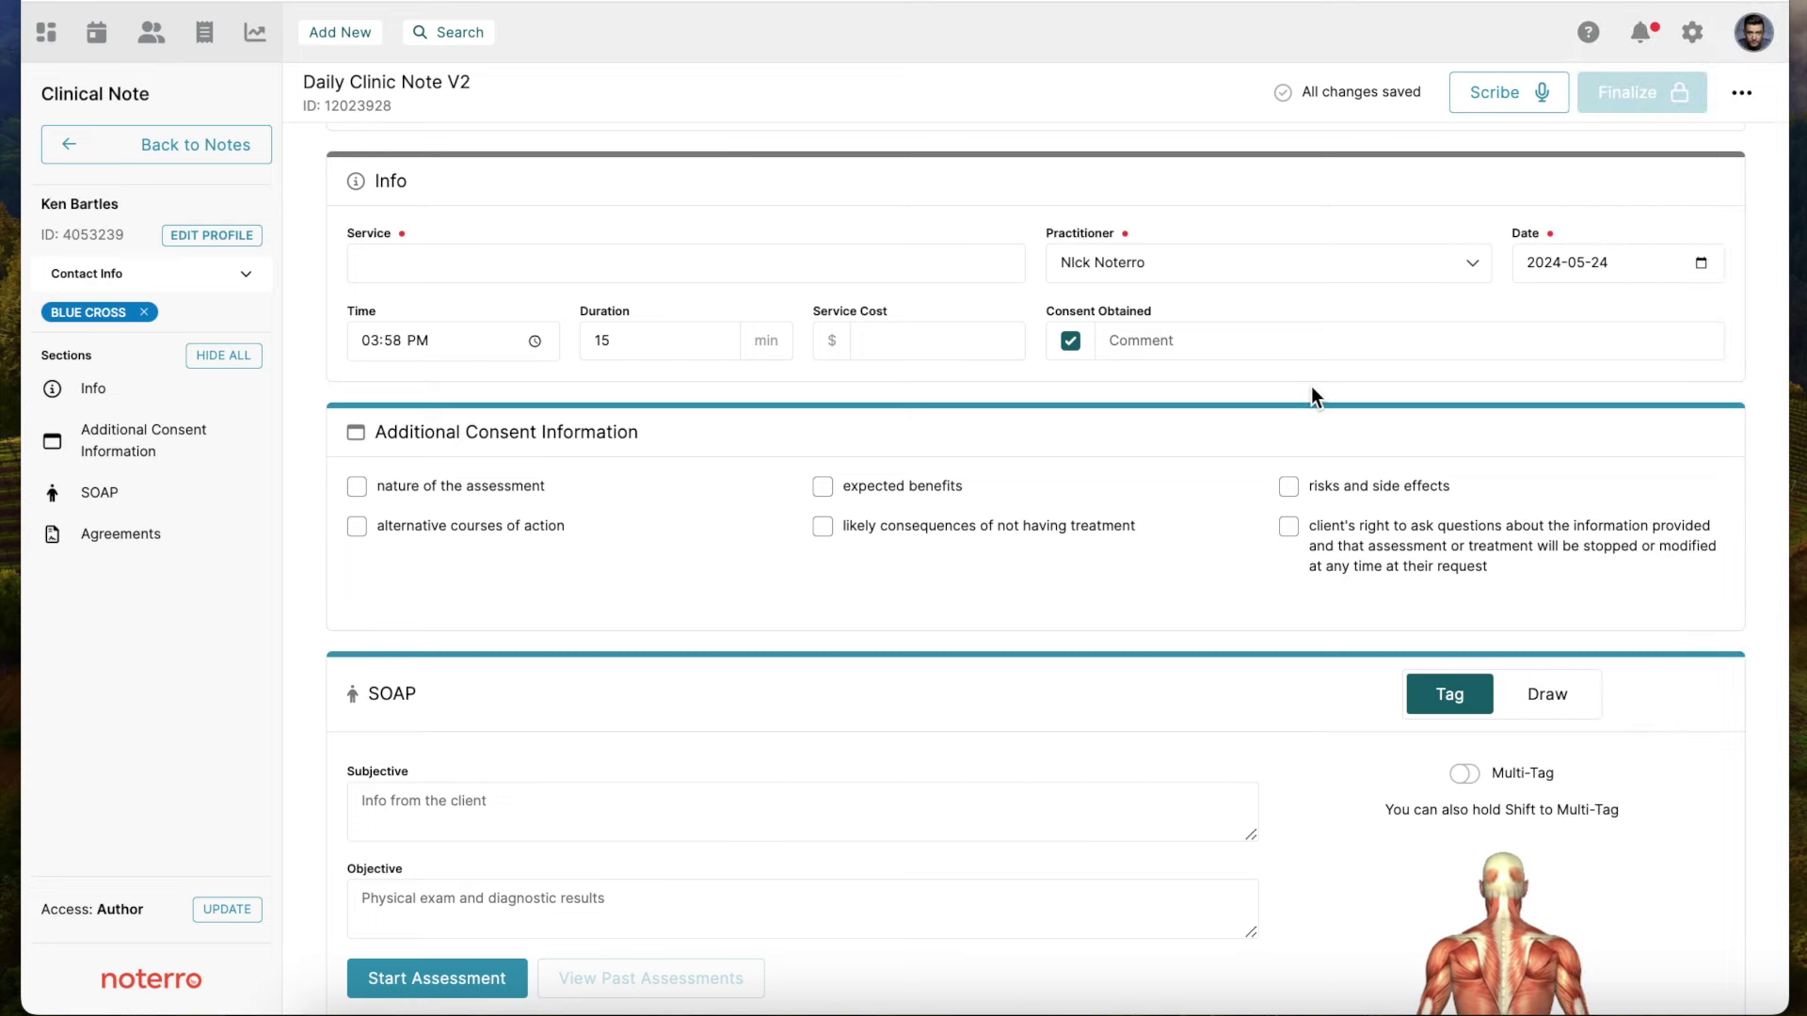
click(96, 43)
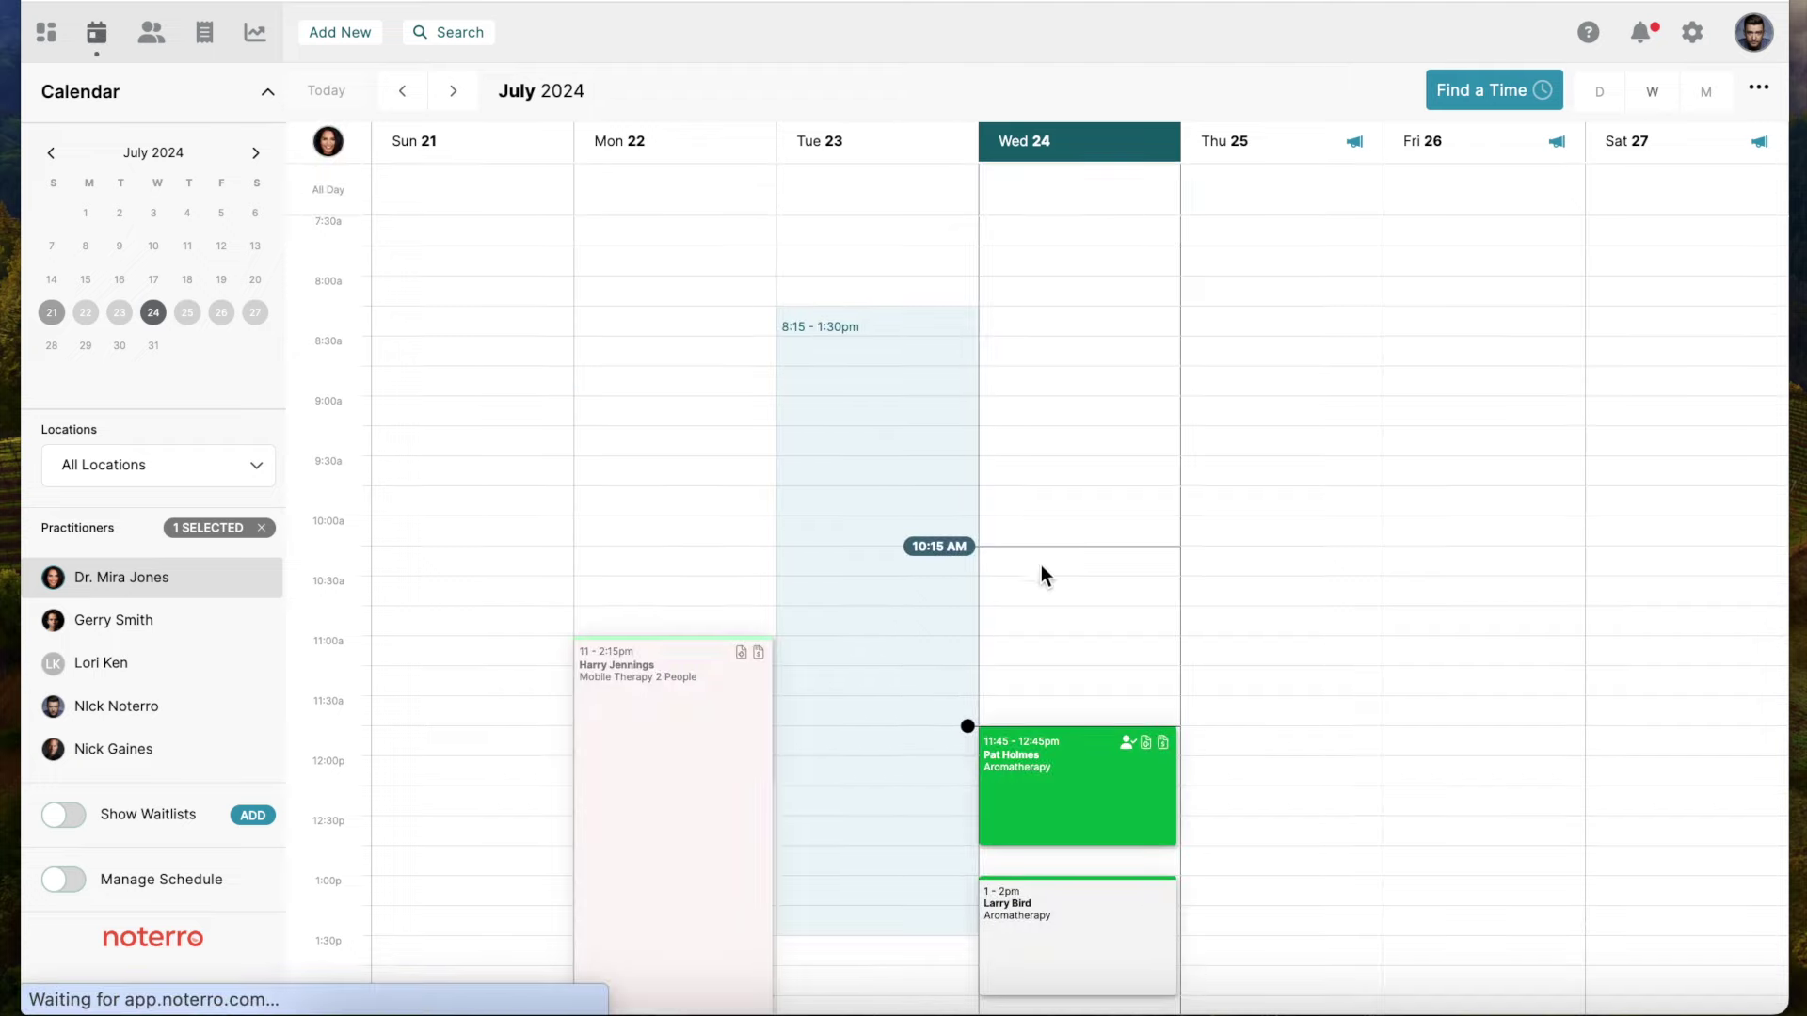
- Open the 11:45 Aromatherapy appointment and review its AI scribe draft
scroll(1211, 557, down, 2)
click(1135, 581)
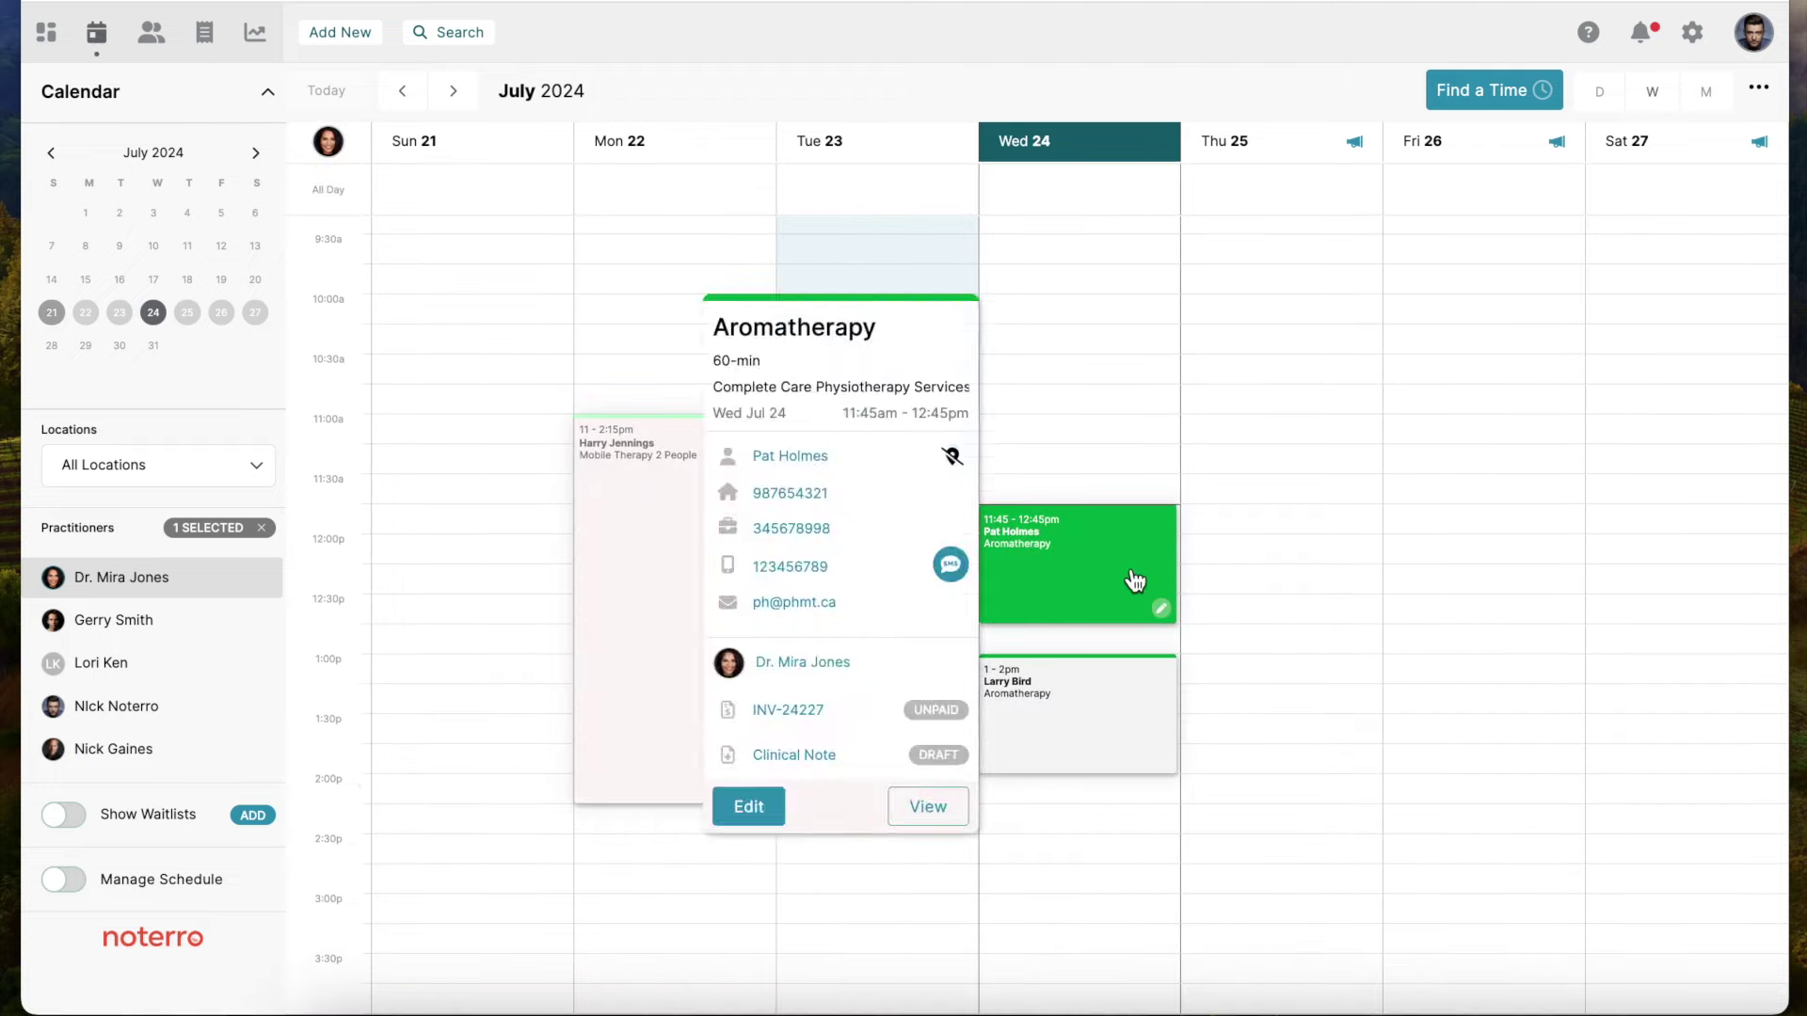
double_click(1135, 581)
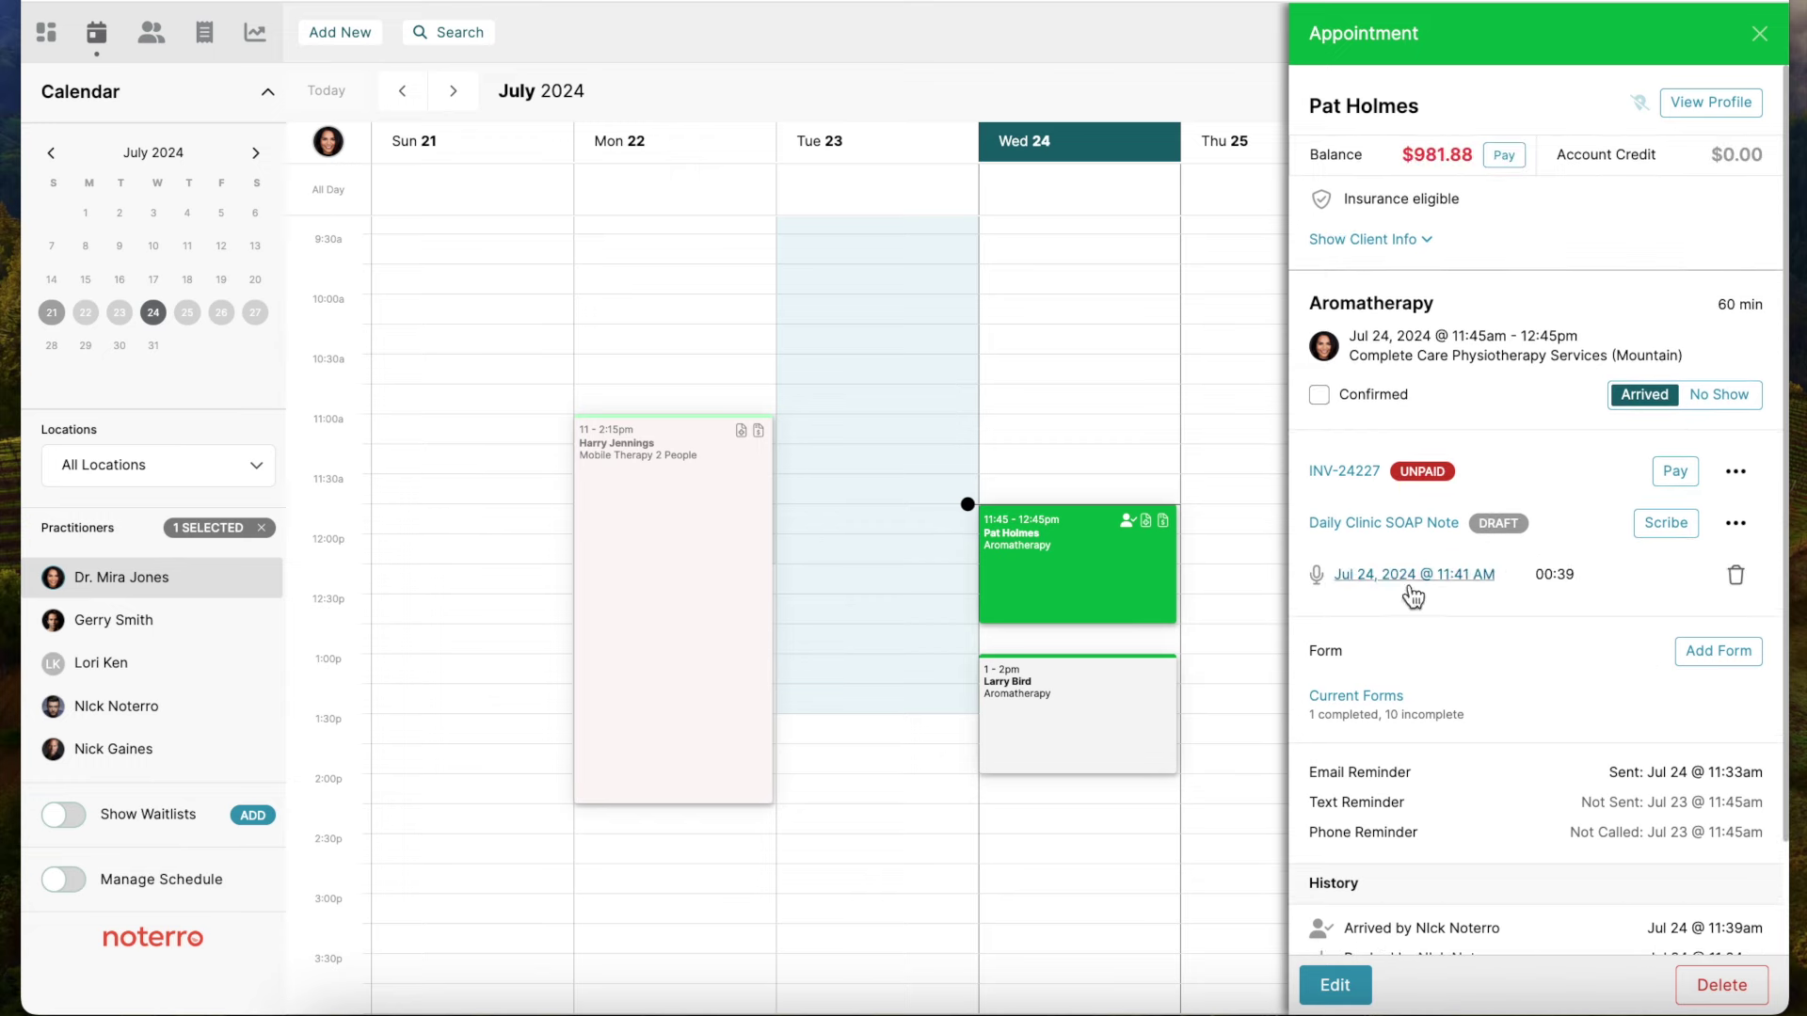
click(1412, 576)
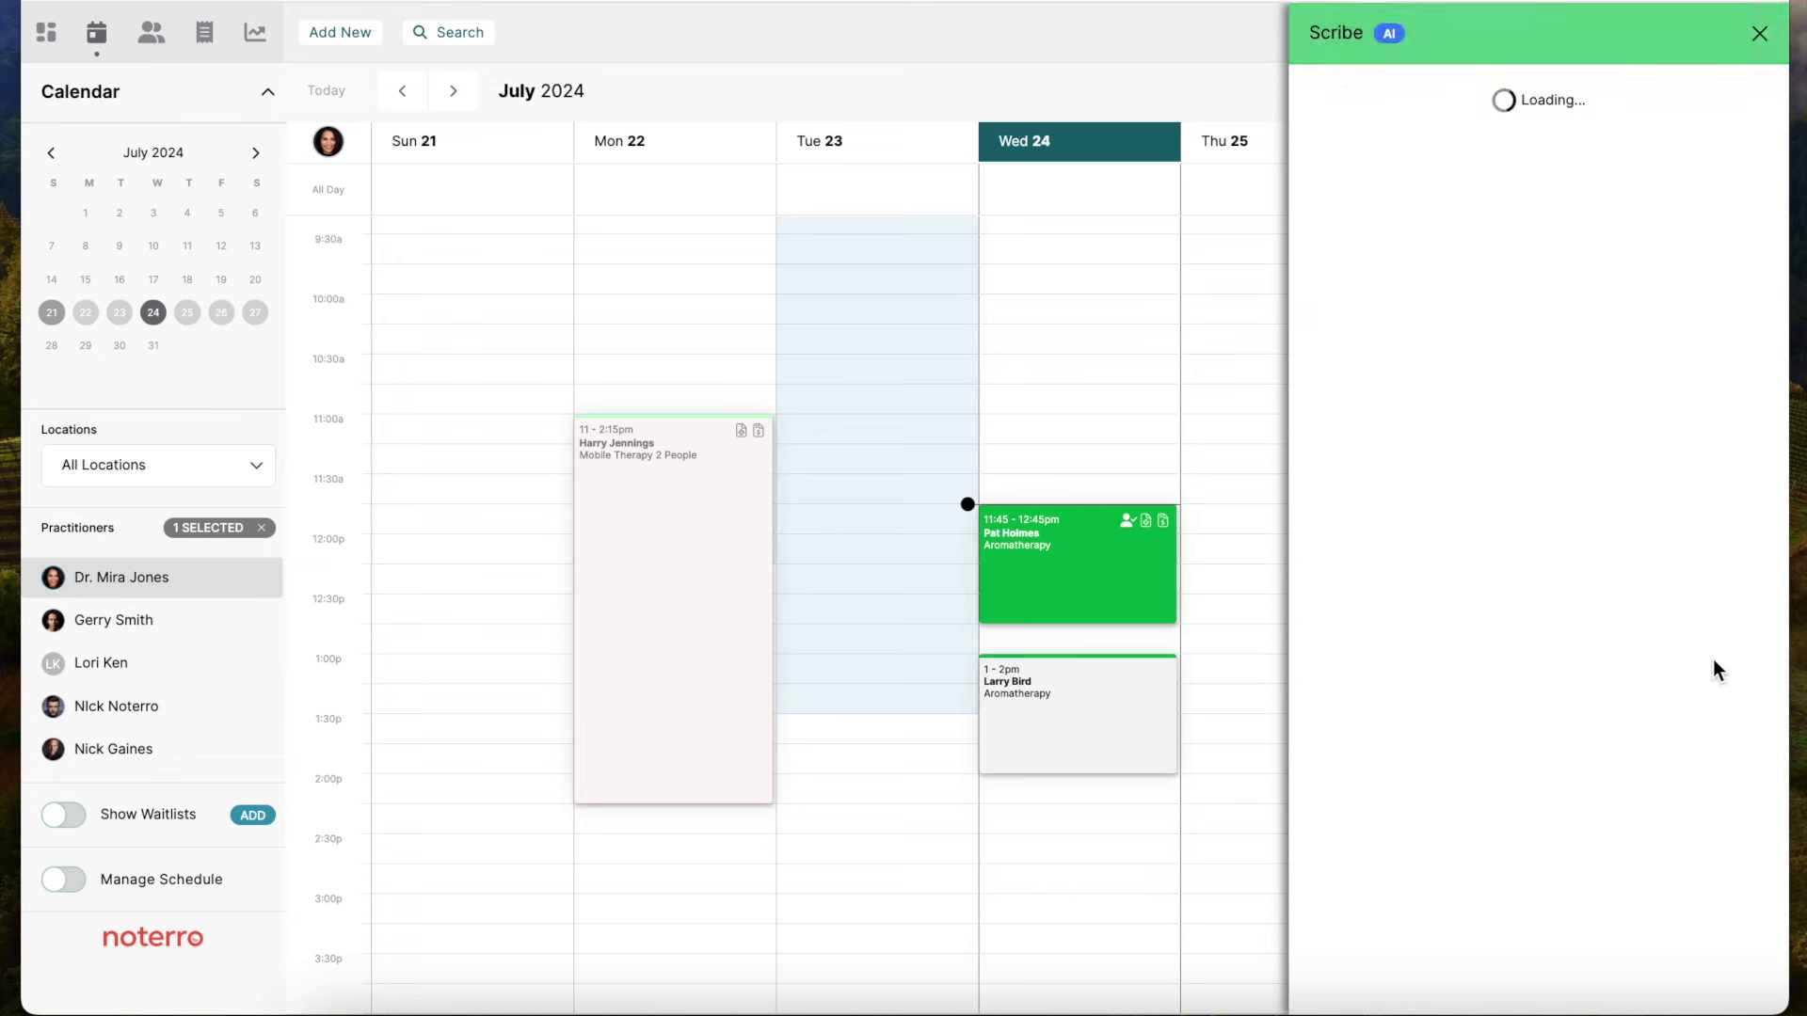
click(1759, 36)
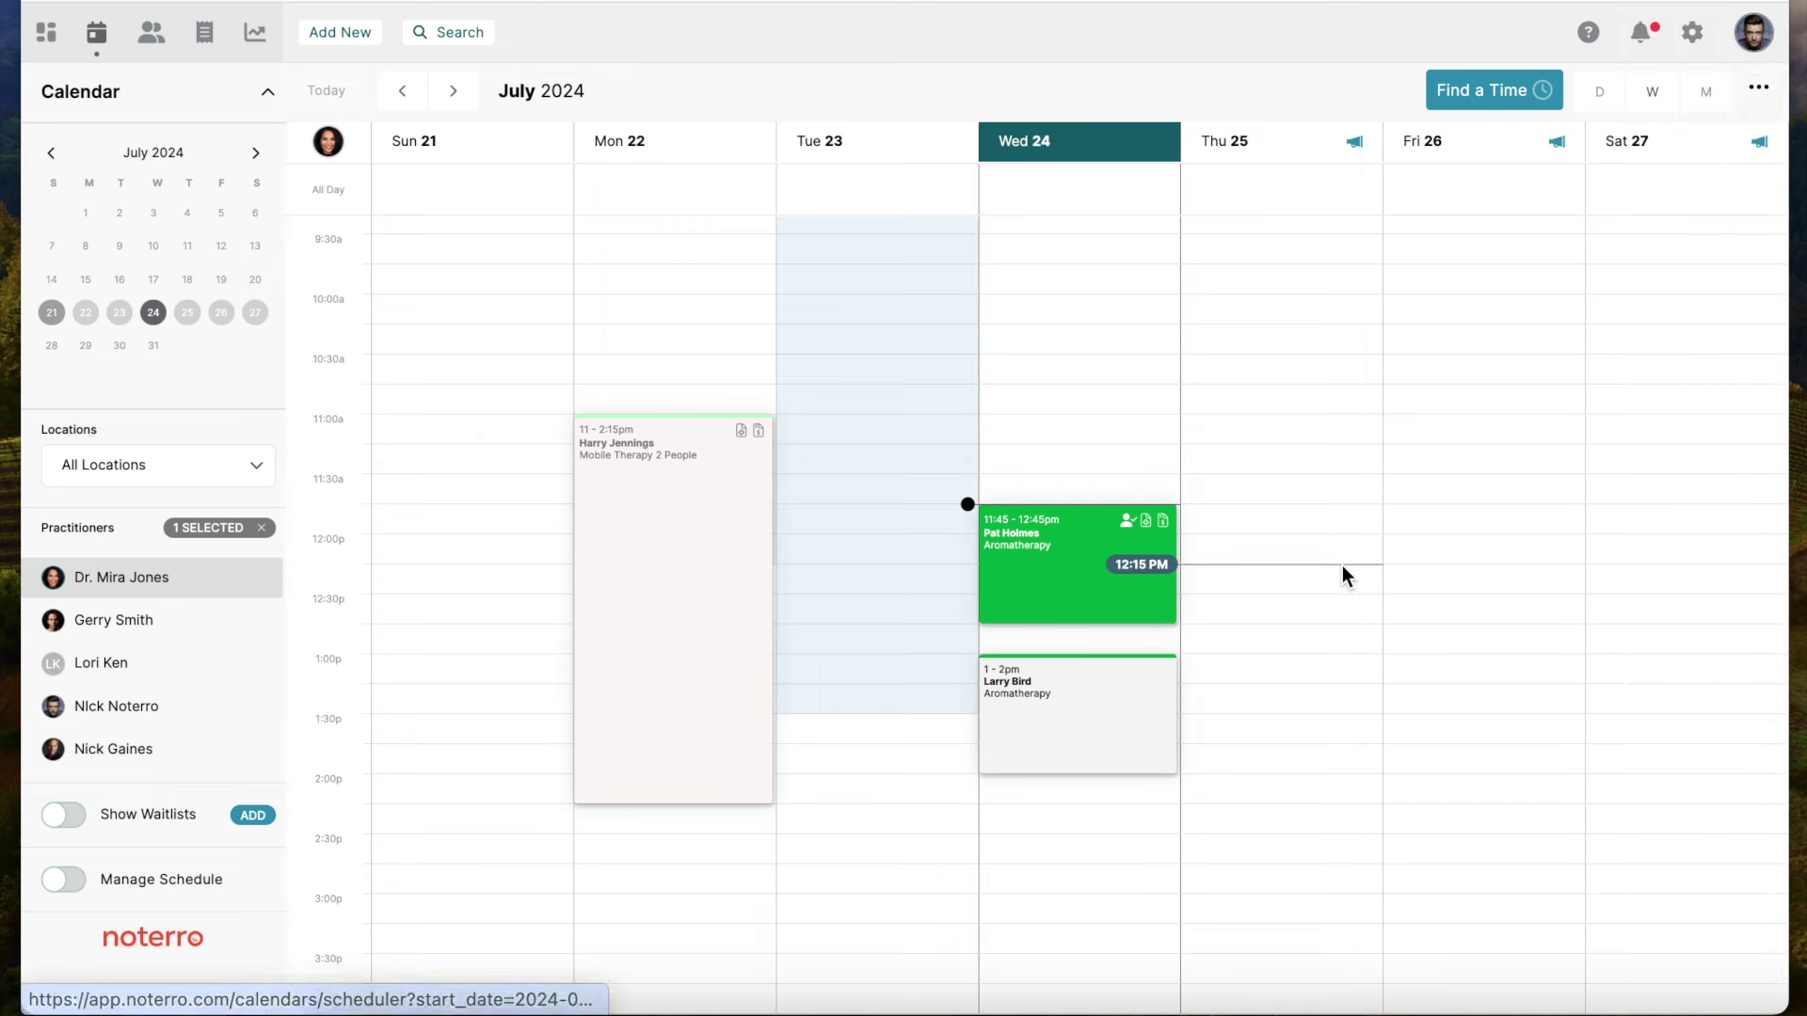
- Attach a Daily Clinic SOAP Note from the template list to the 1 pm Aromatherapy appointment
scroll(1342, 569, down, 3)
click(1056, 524)
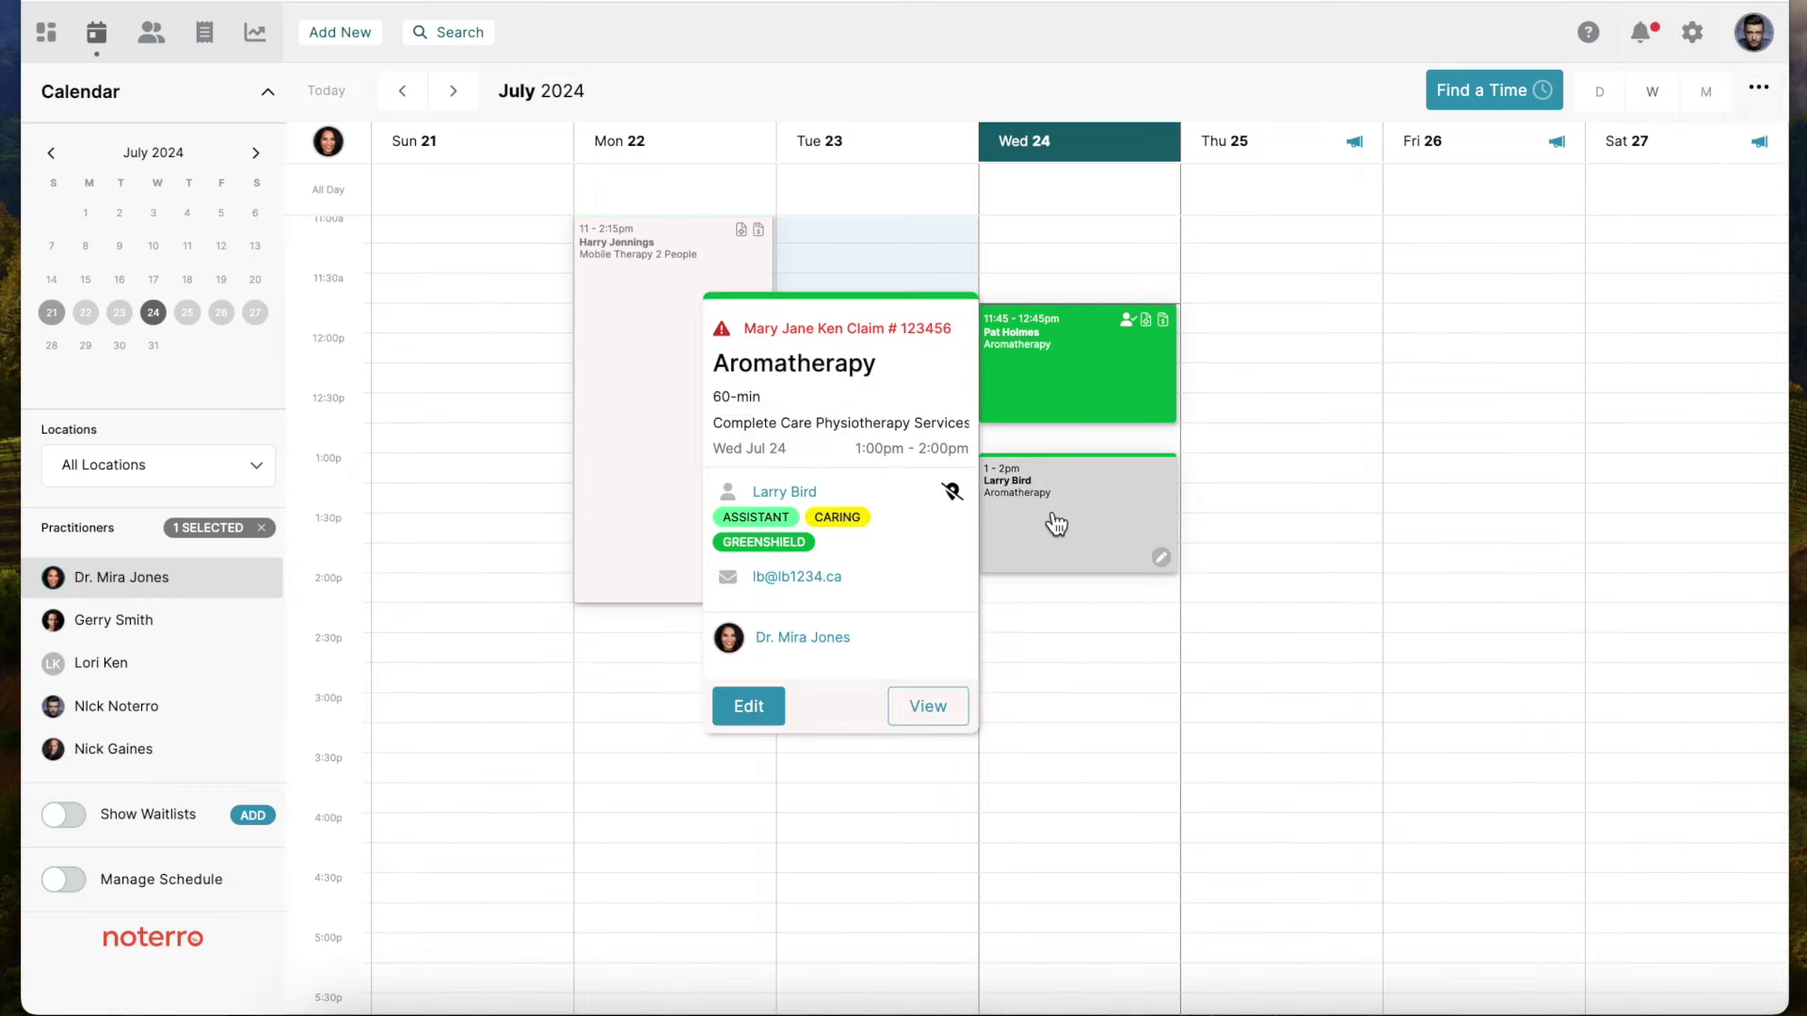
click(1056, 524)
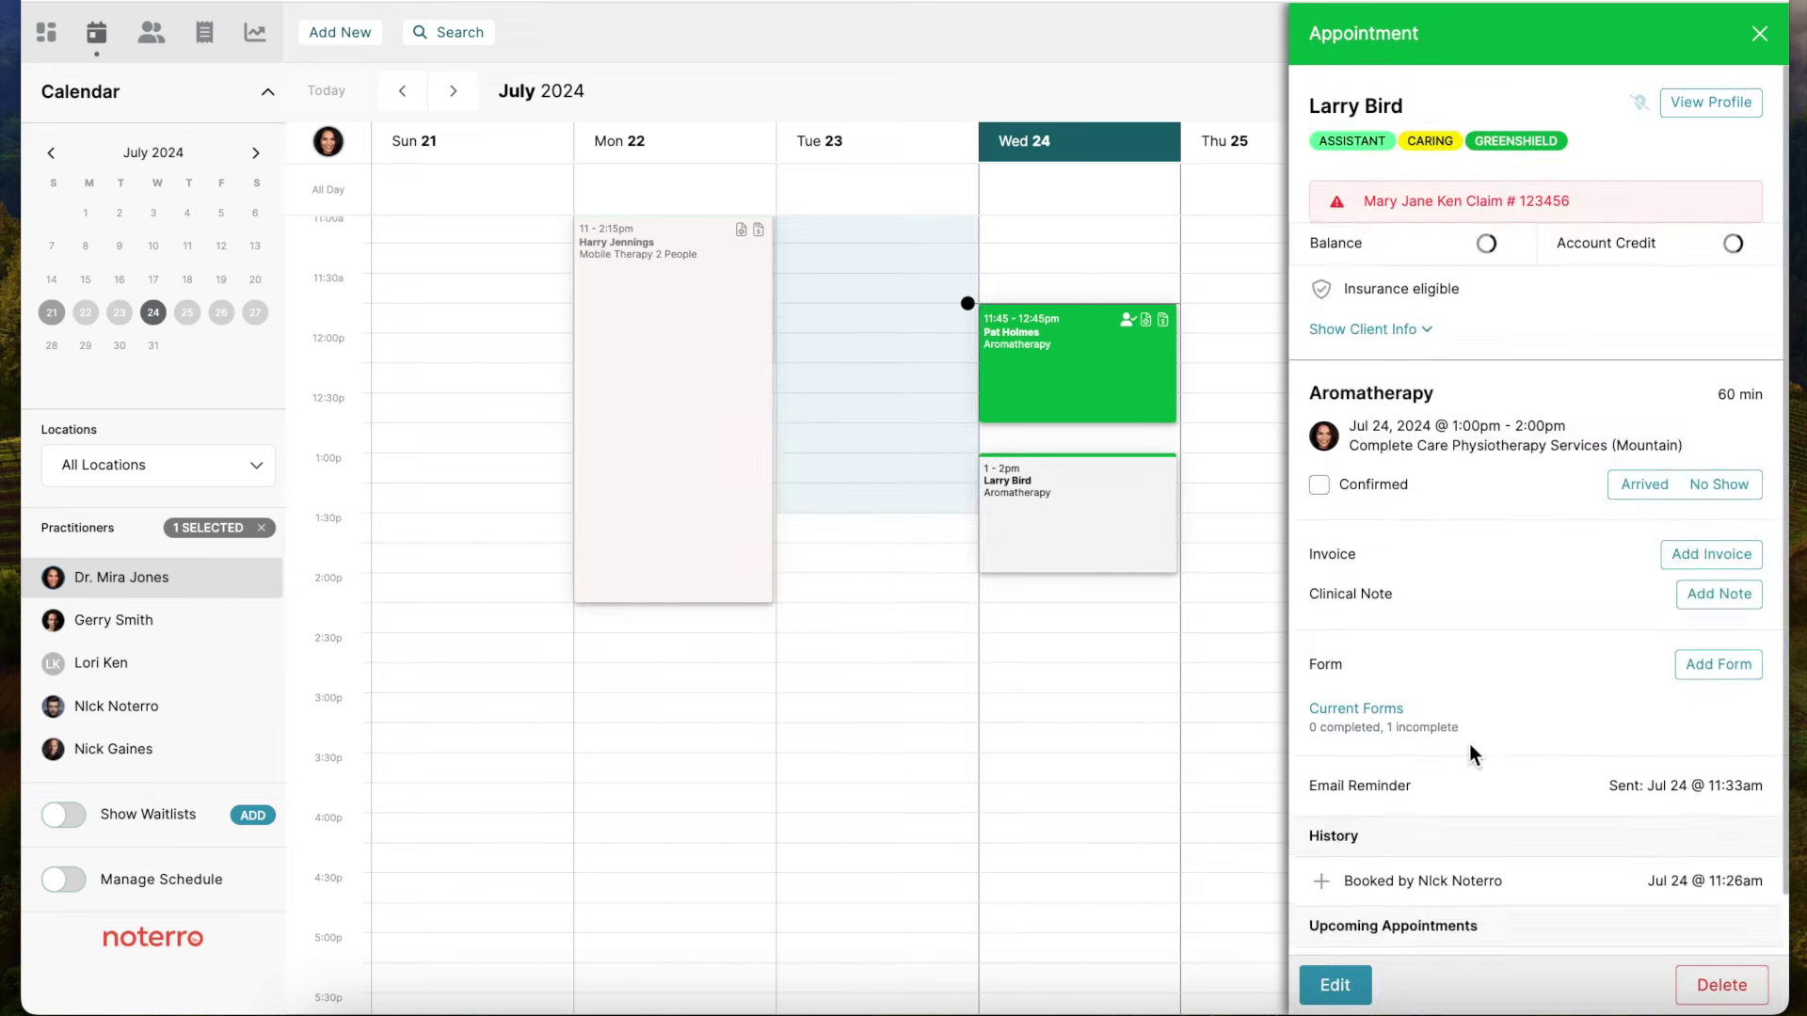
click(1724, 610)
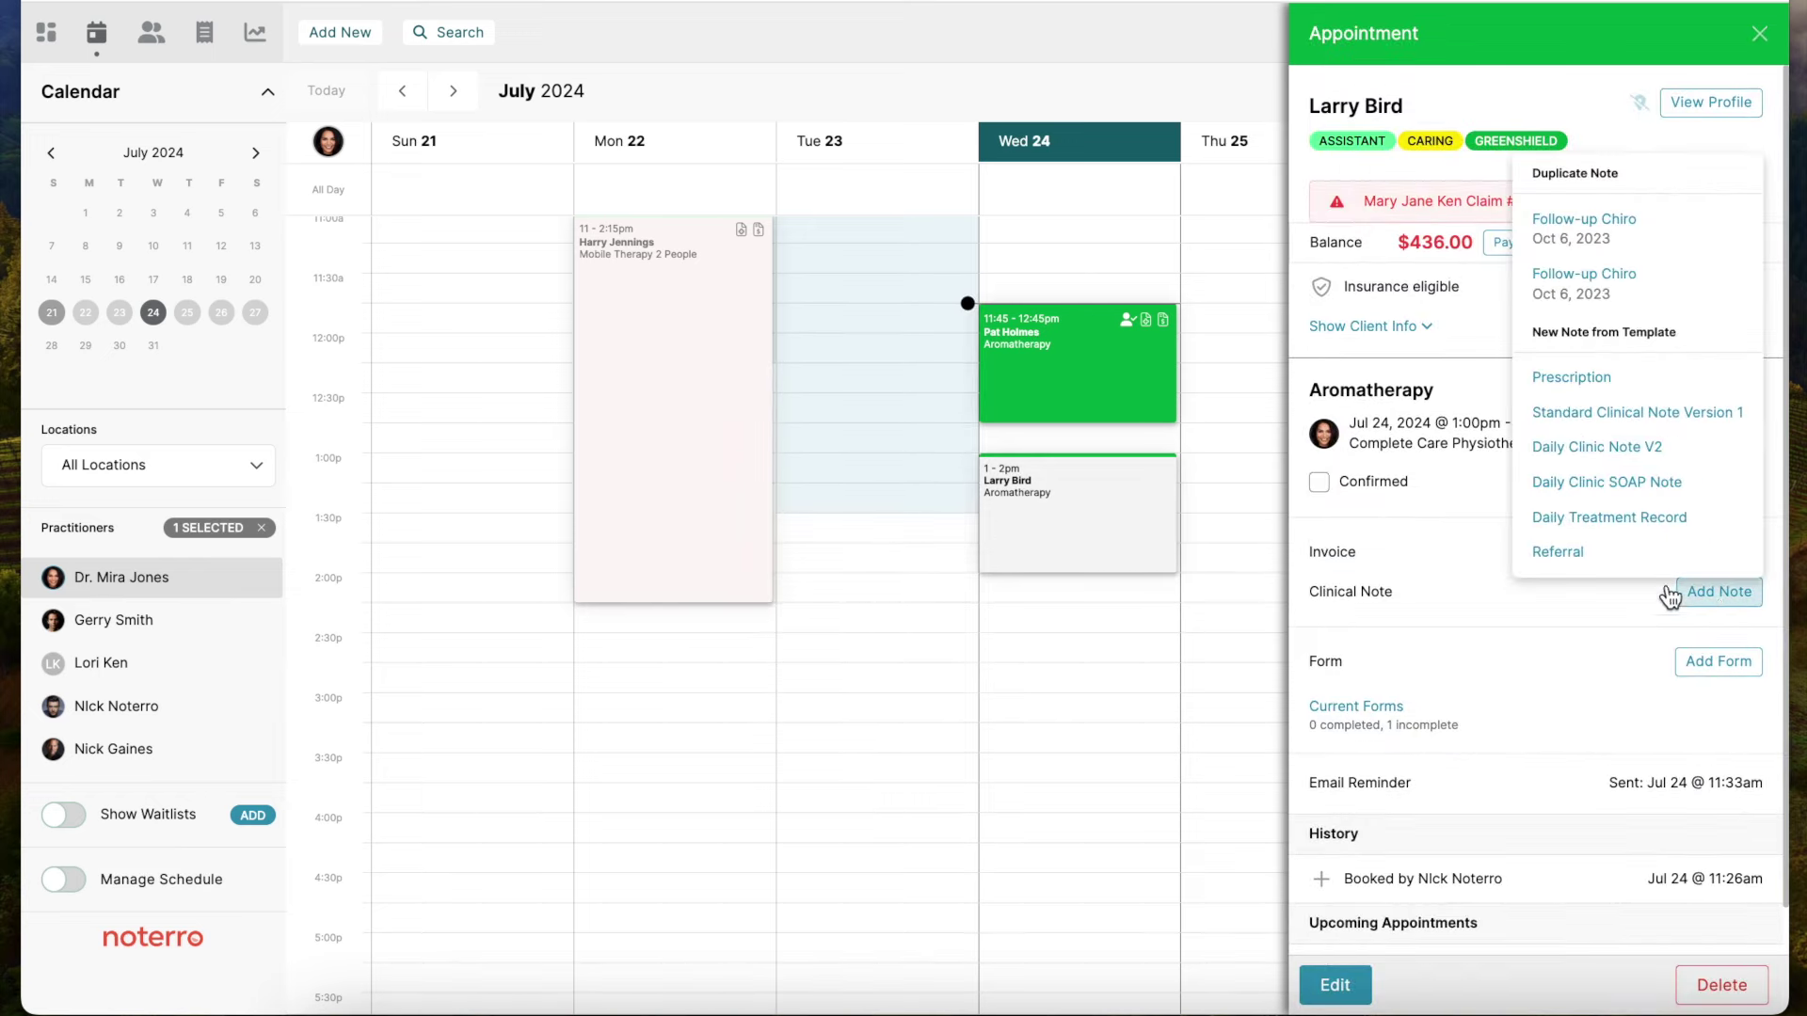
click(1597, 482)
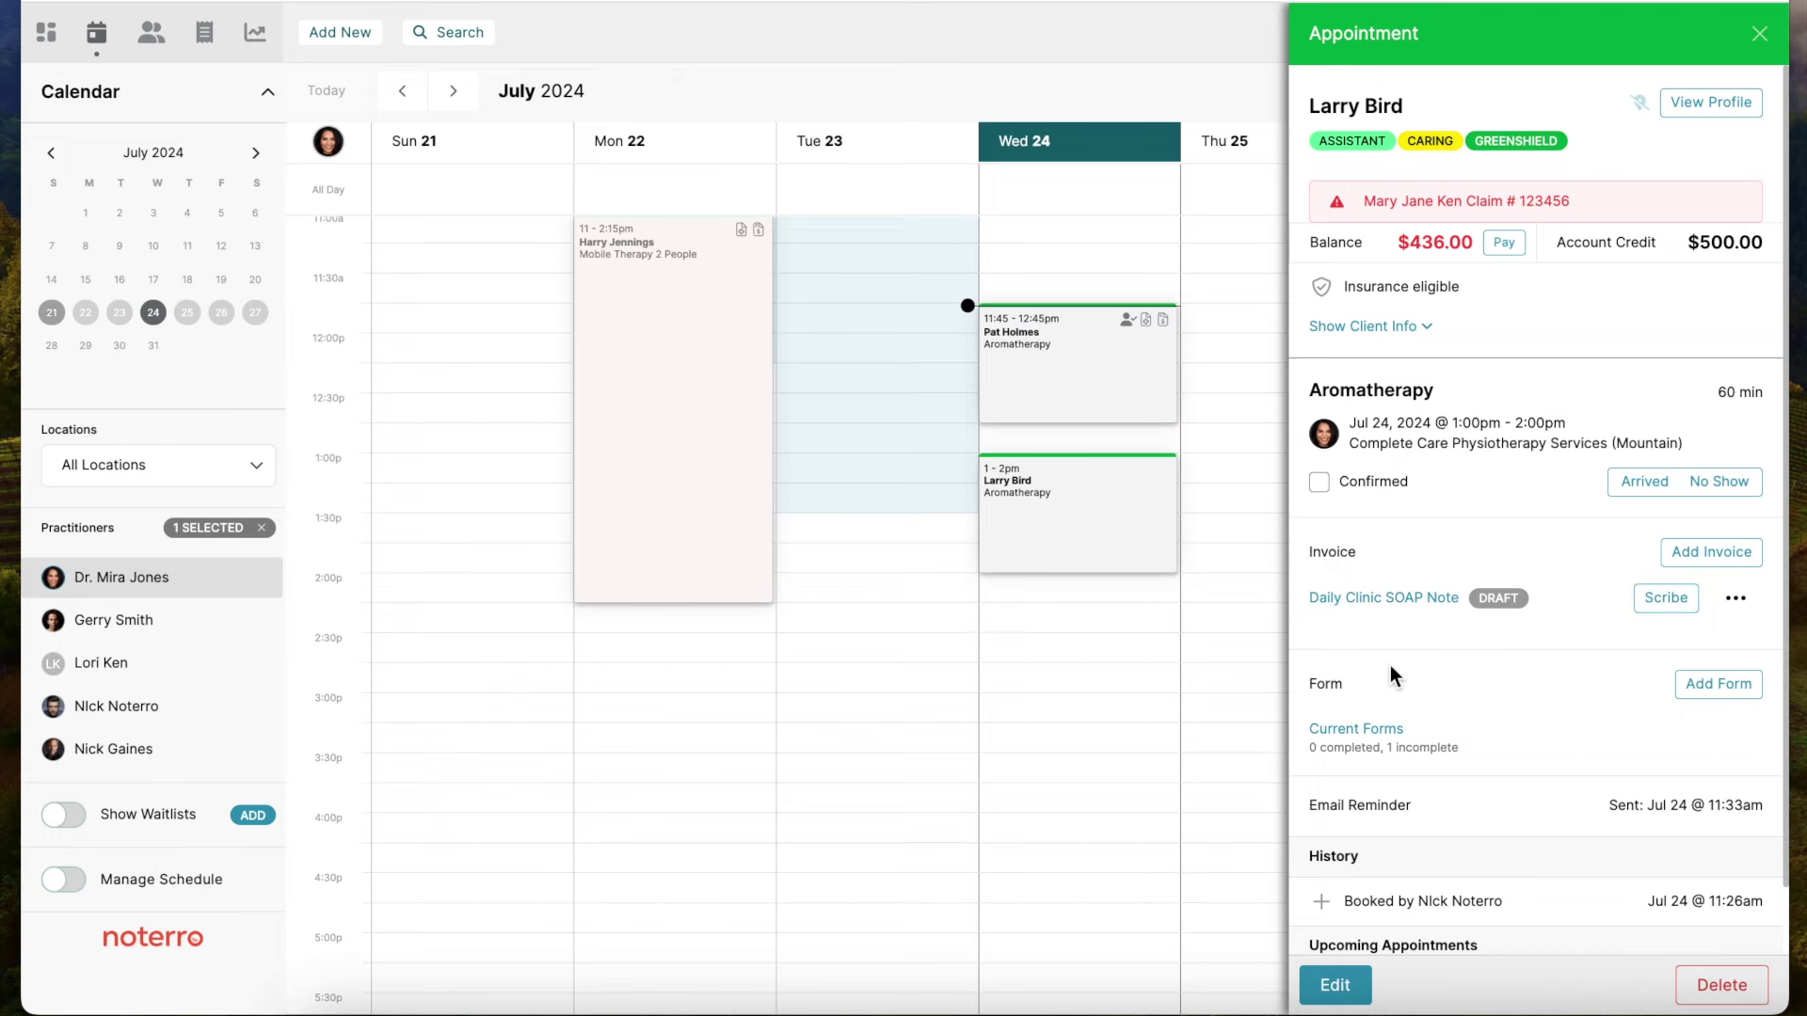
- Open the new Daily Clinic SOAP Note, check its empty fields, and dismiss the Scribe recorder unused
click(1390, 603)
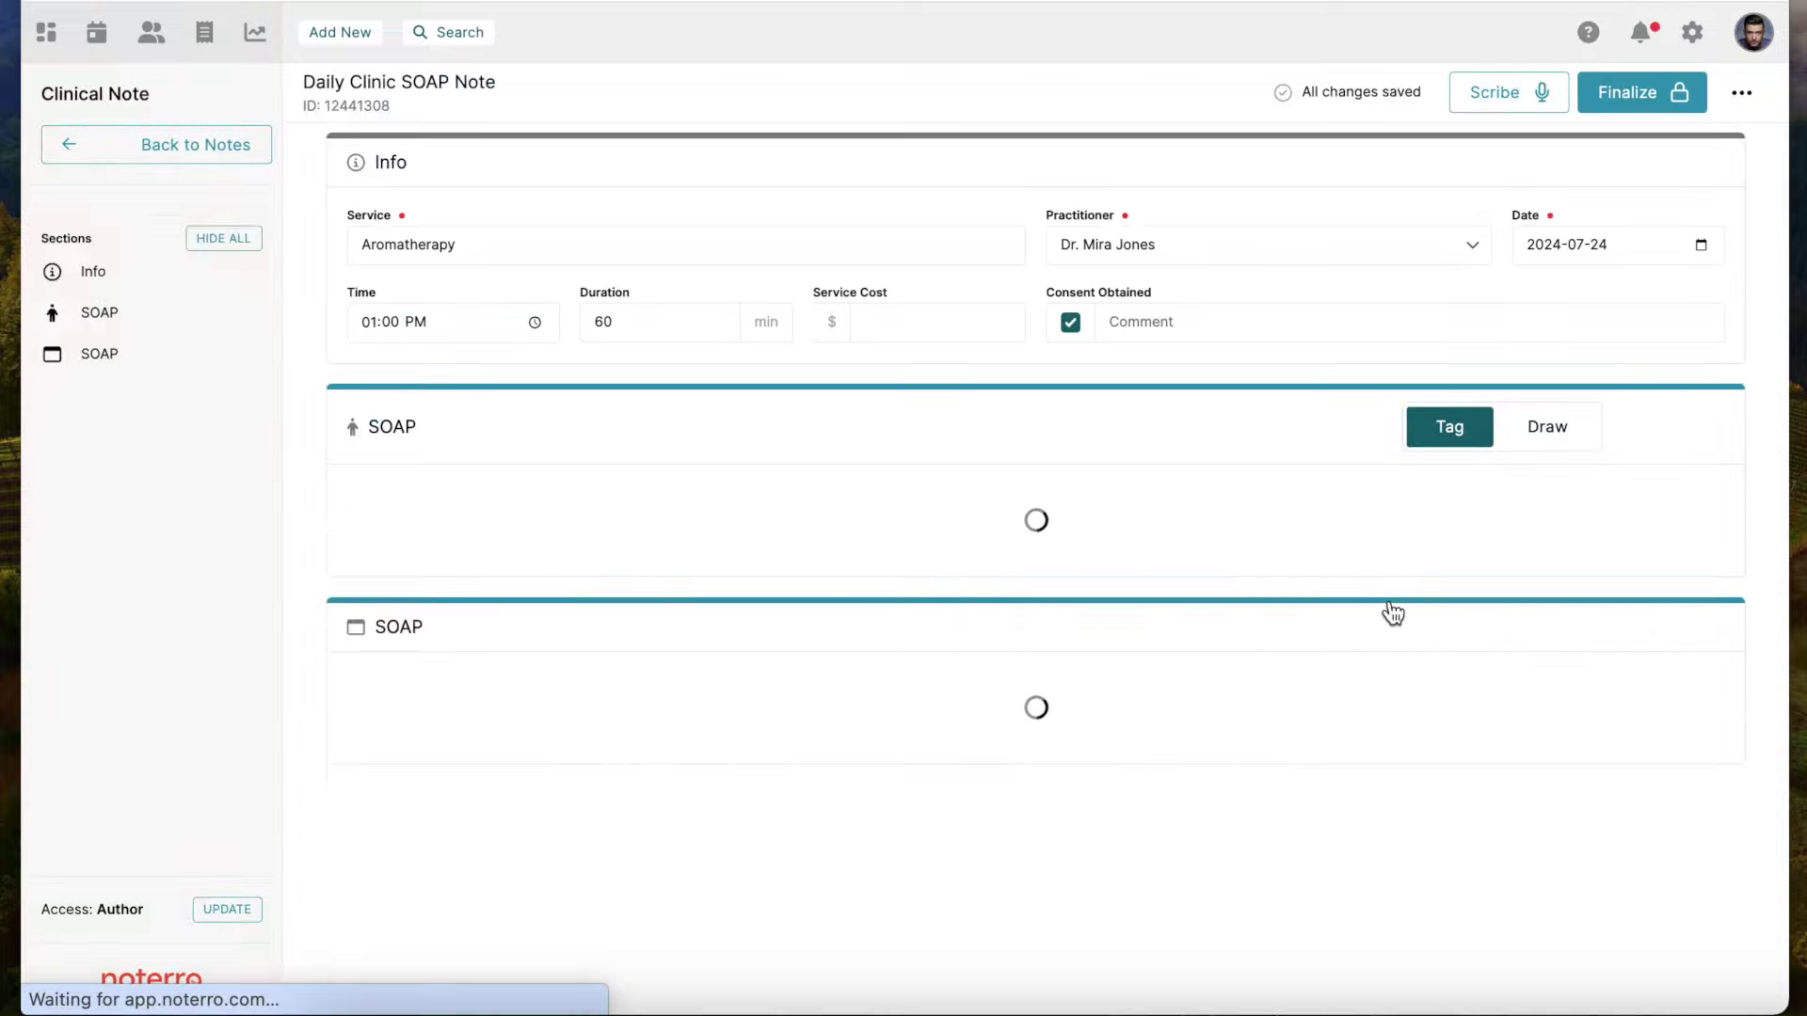
scroll(1261, 665, down, 1)
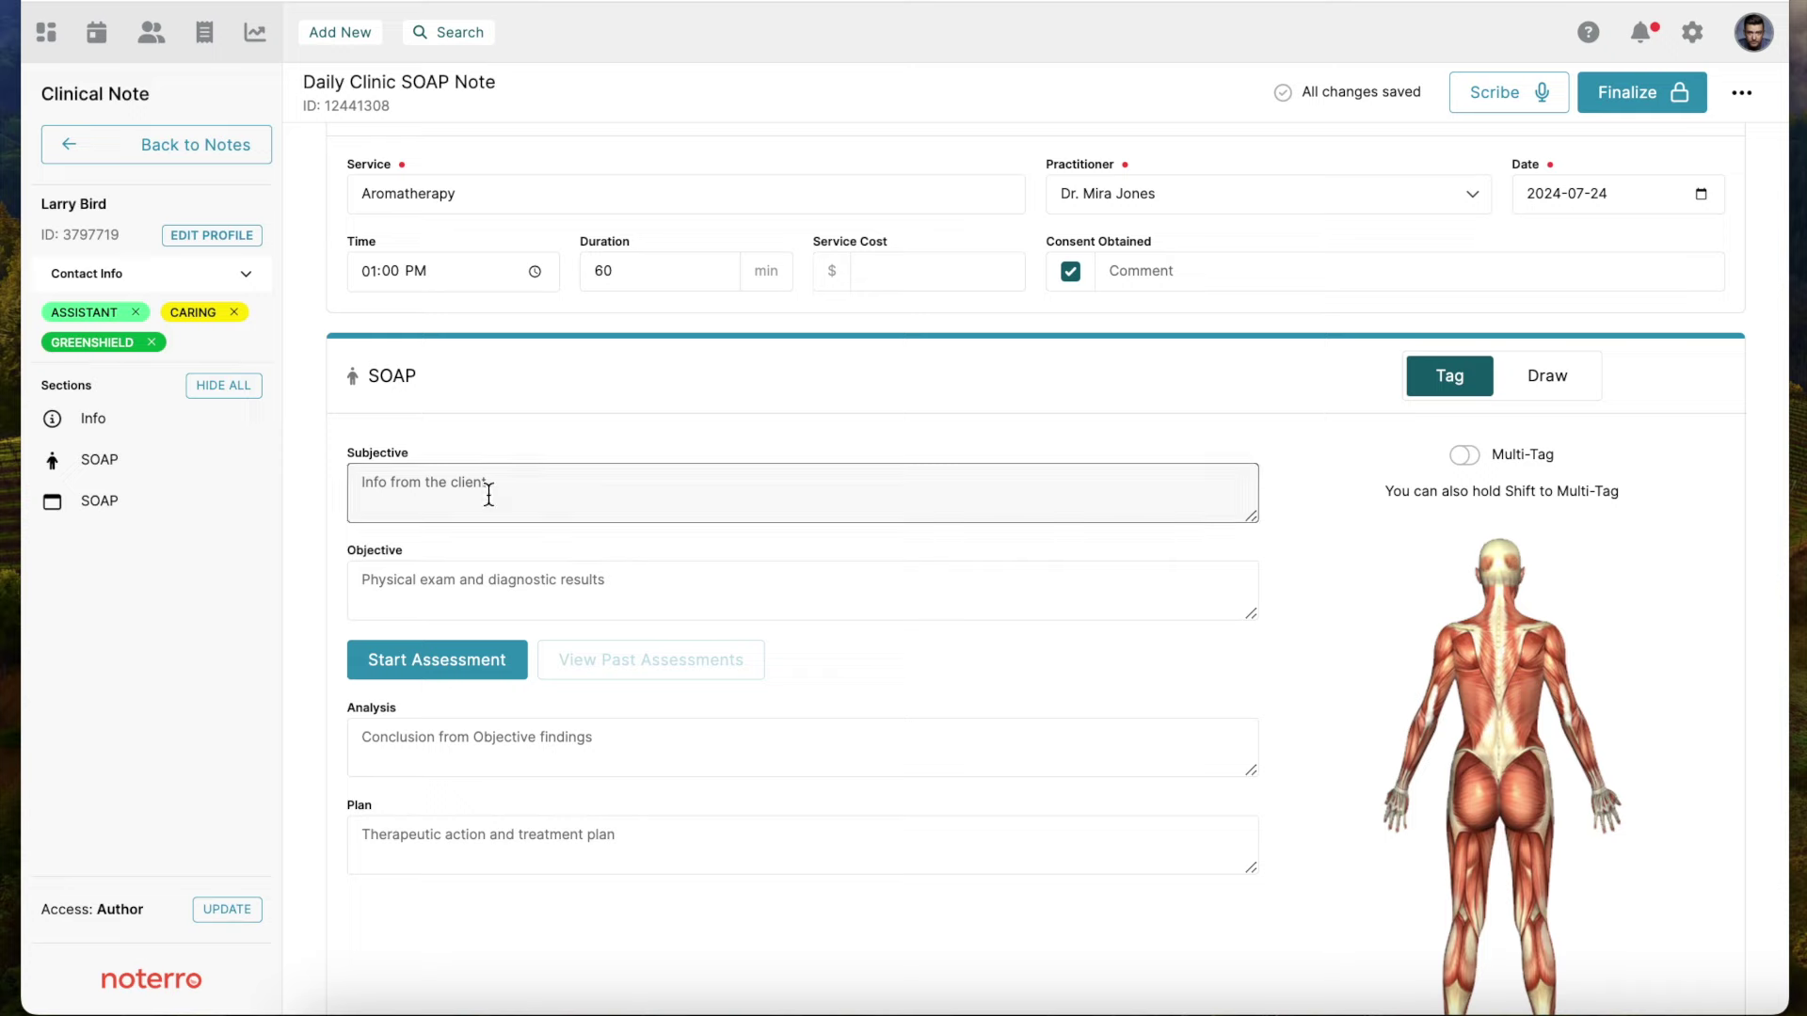
scroll(522, 494, up, 1)
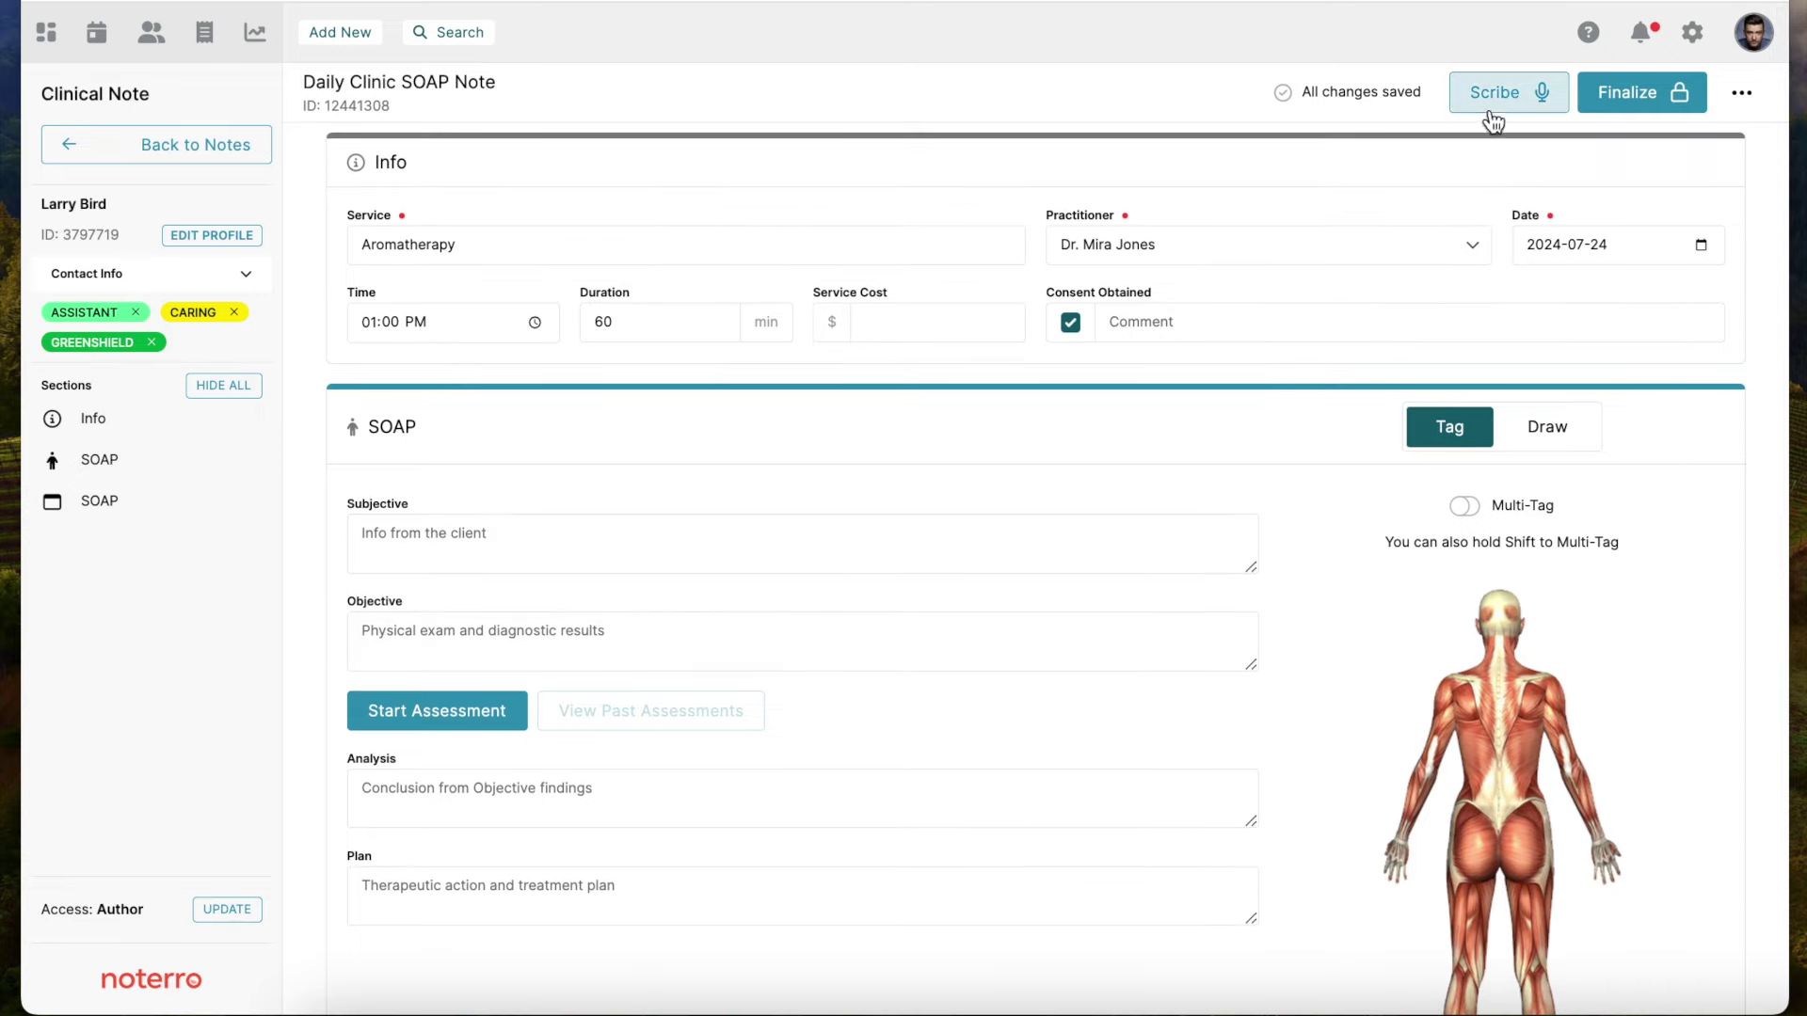
click(1498, 103)
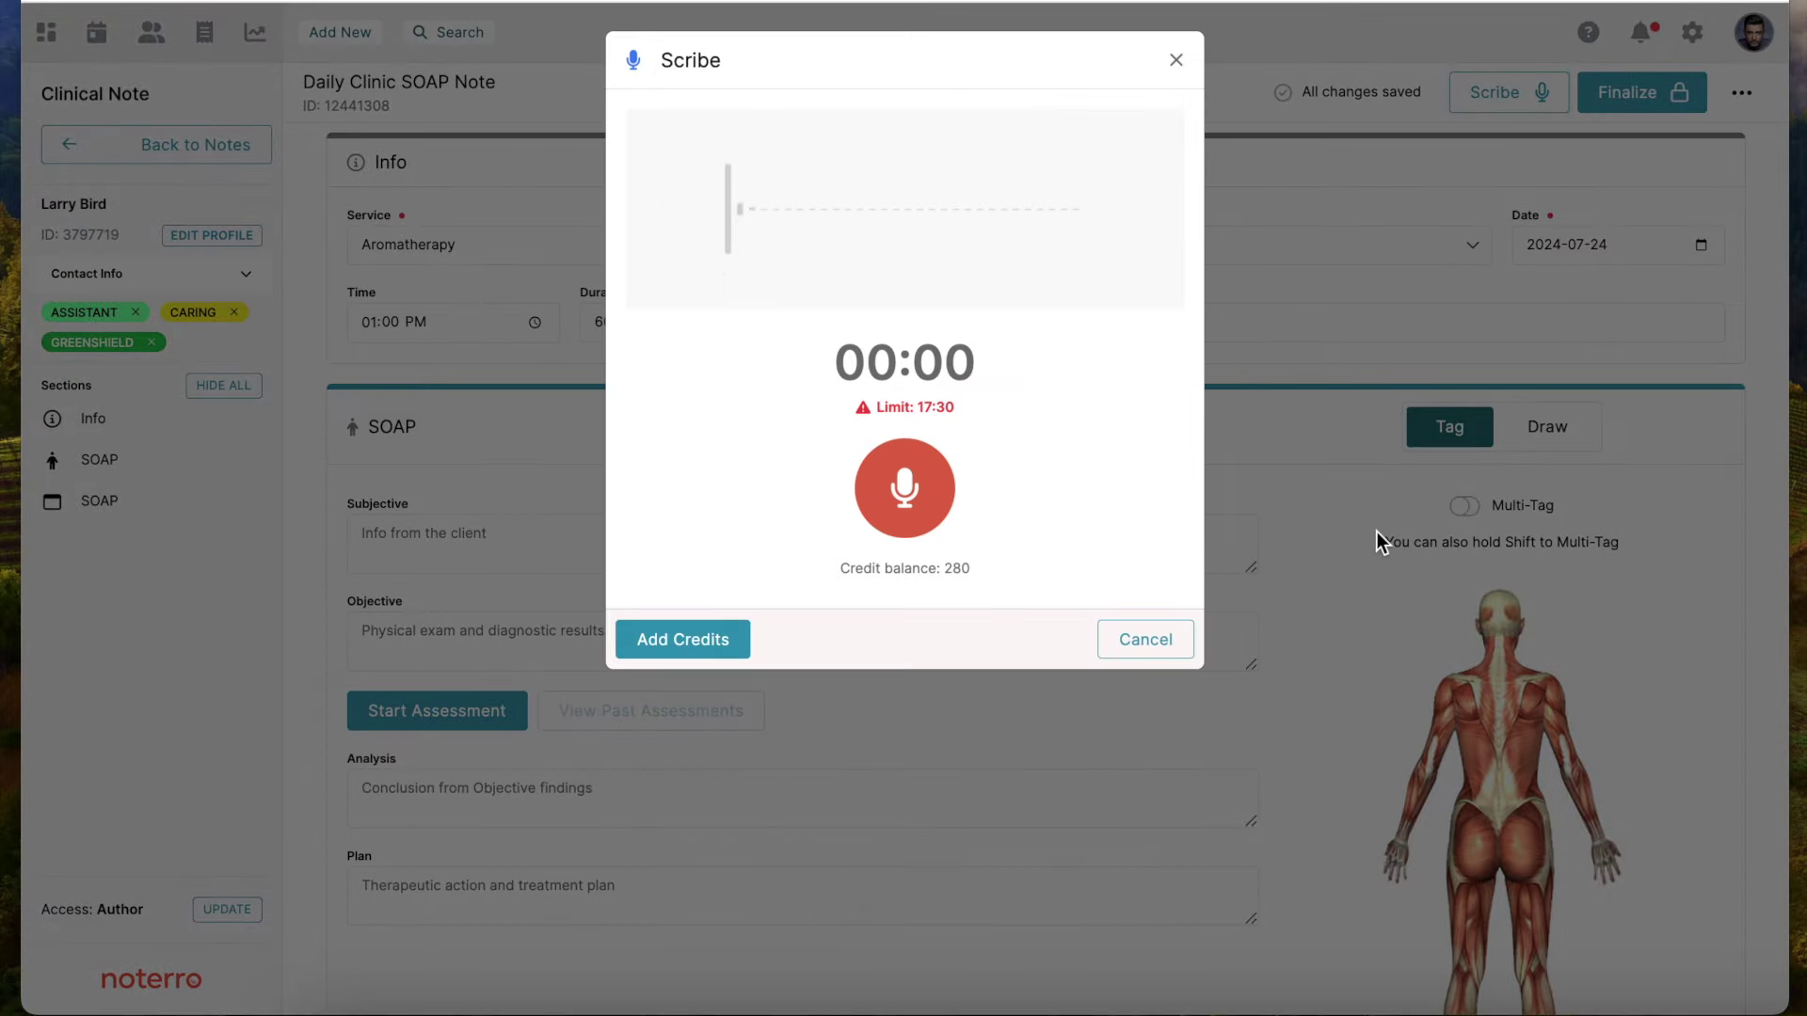
click(1177, 64)
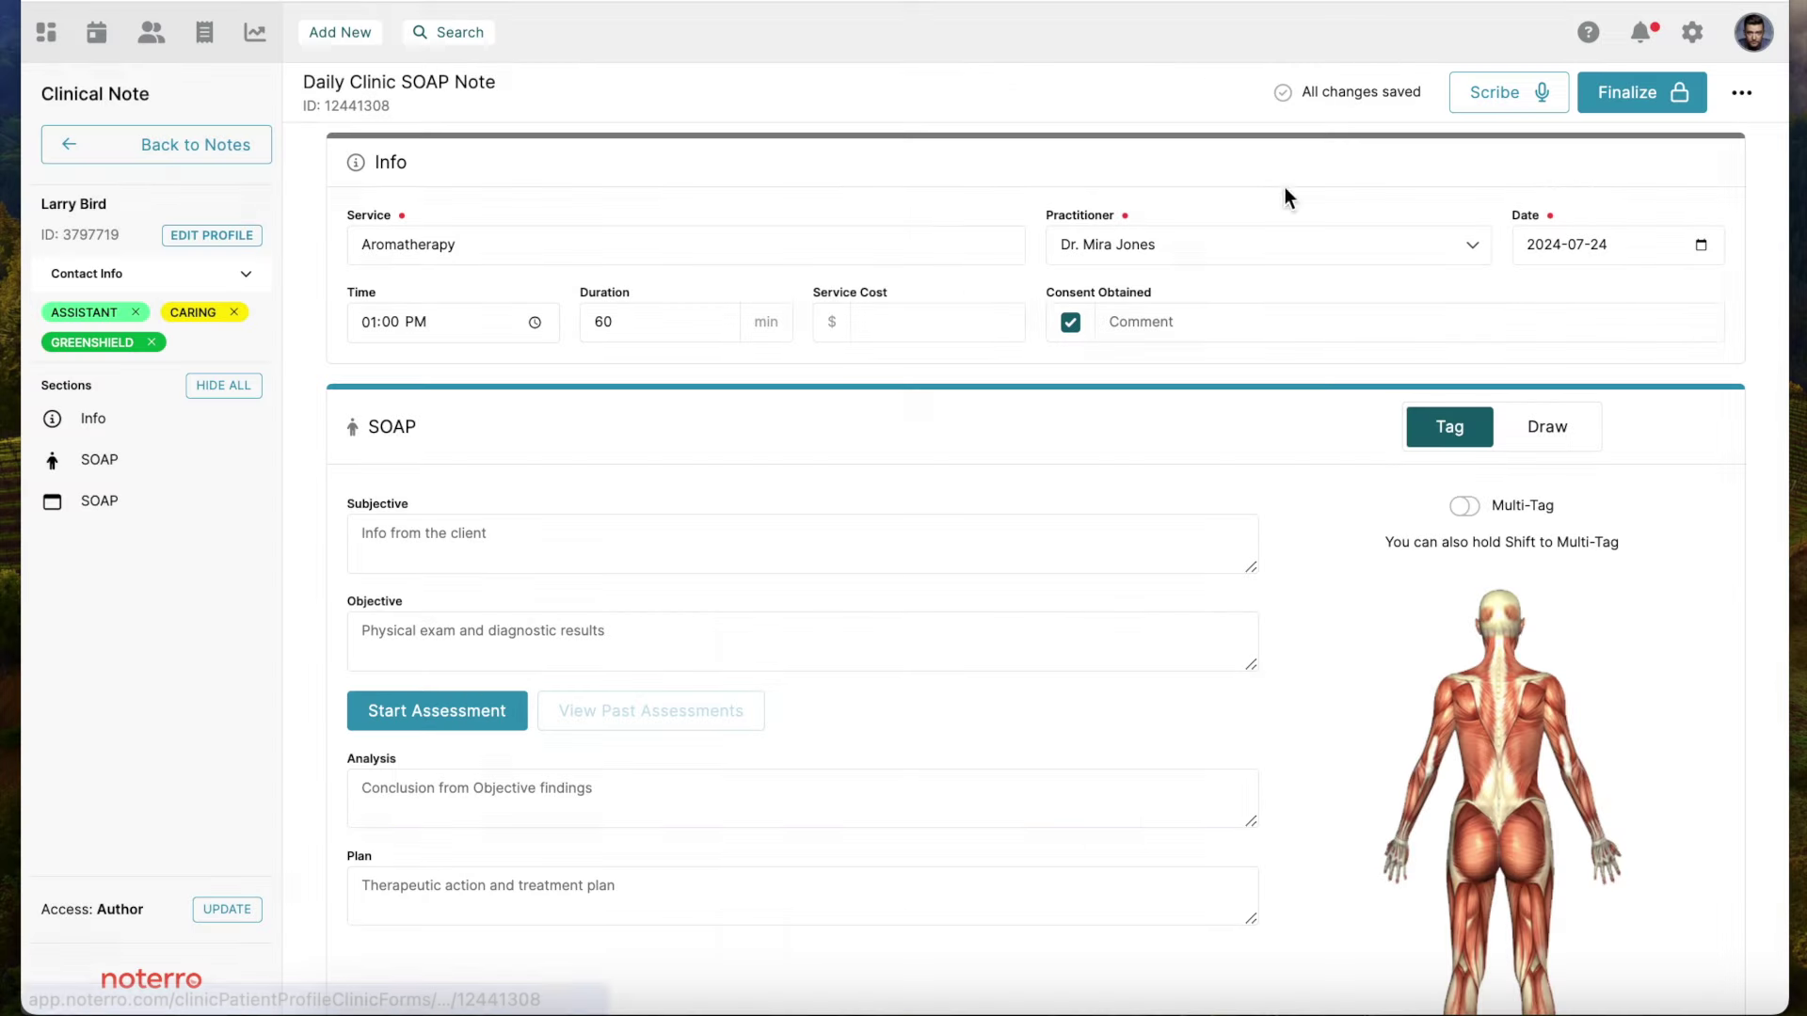